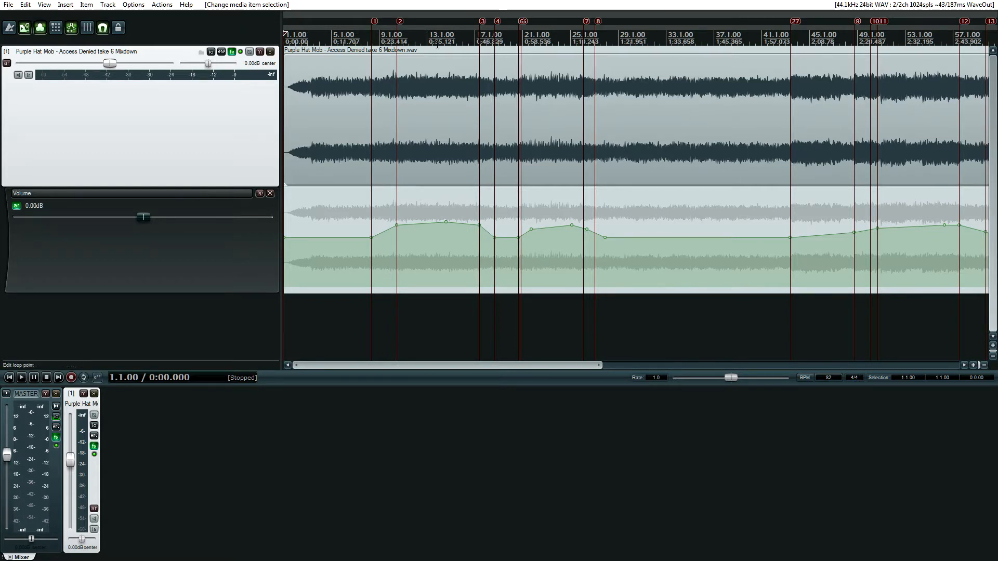
- Select the Access Denied mixdown item and increase the track height to enlarge its waveform and volume envelope
{"action": "left_click", "coordinate": [422, 128]}
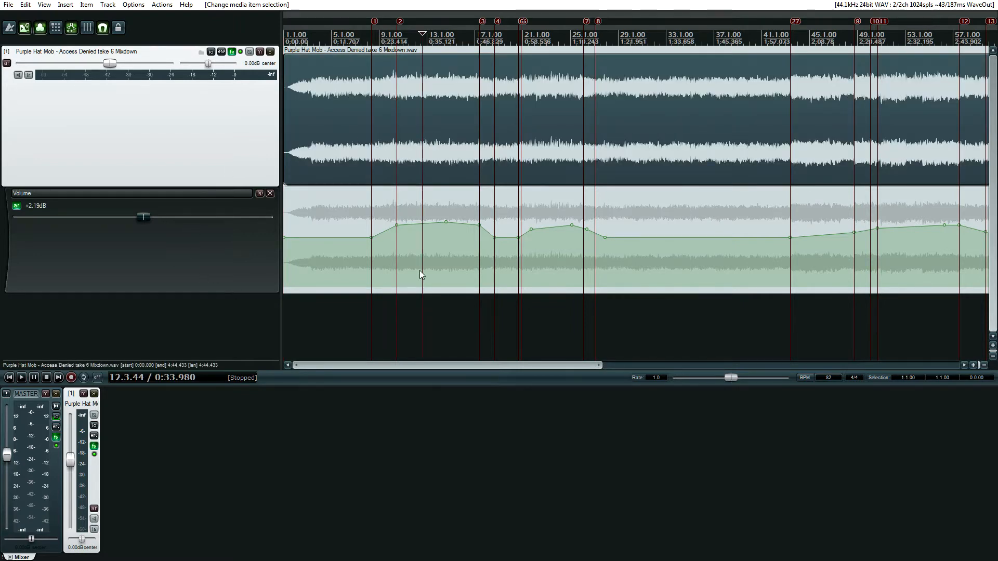
{"action": "left_click", "coordinate": [496, 201]}
{"action": "left_click", "coordinate": [991, 345]}
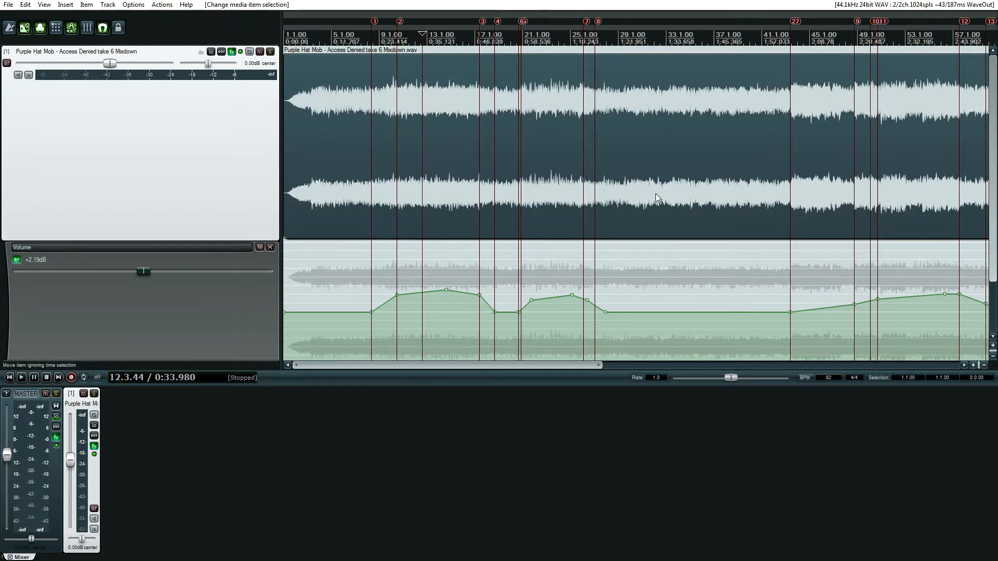
{"action": "left_click", "coordinate": [398, 123]}
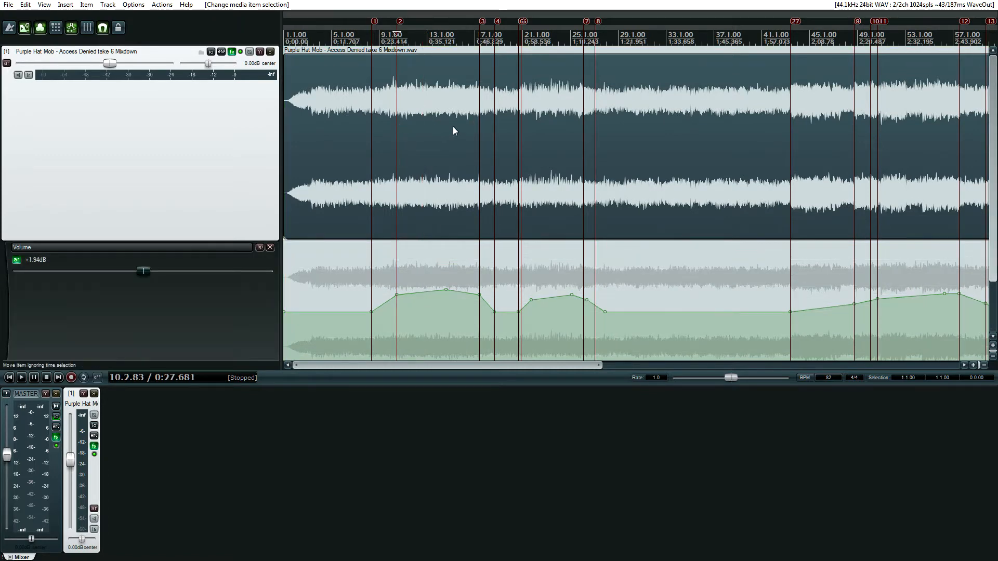
{"action": "left_click_drag", "start_coordinate": [476, 365], "coordinate": [385, 383]}
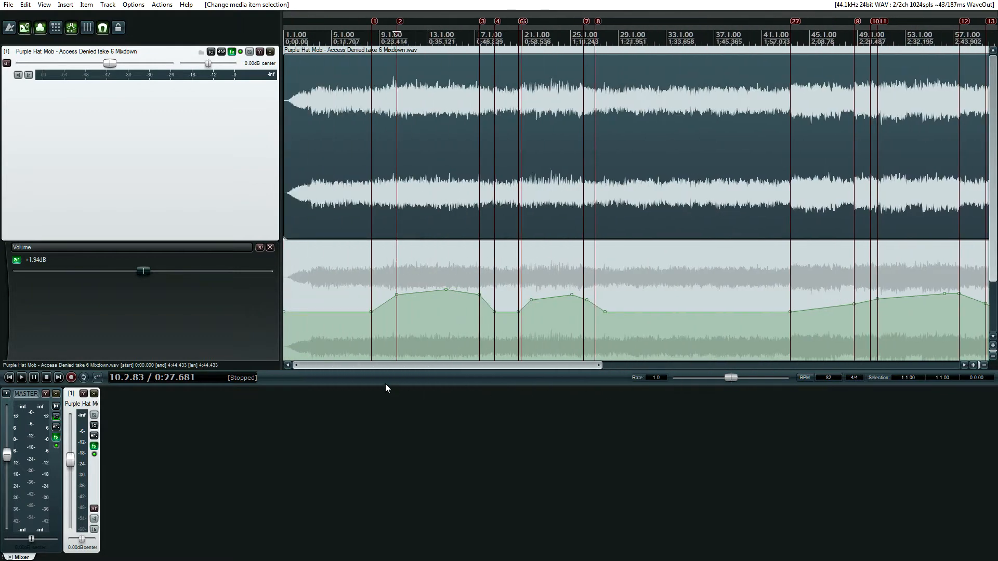
- Open the source file information for the mixdown item, check the WAV format details, and close it
{"action": "left_click", "coordinate": [419, 127]}
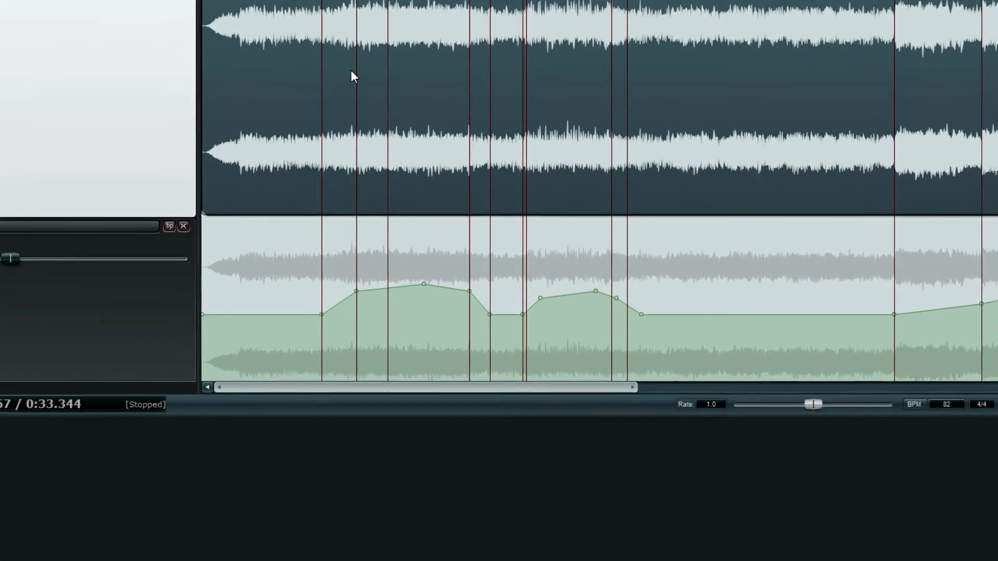
{"action": "right_click", "coordinate": [393, 134]}
{"action": "left_click", "coordinate": [367, 92]}
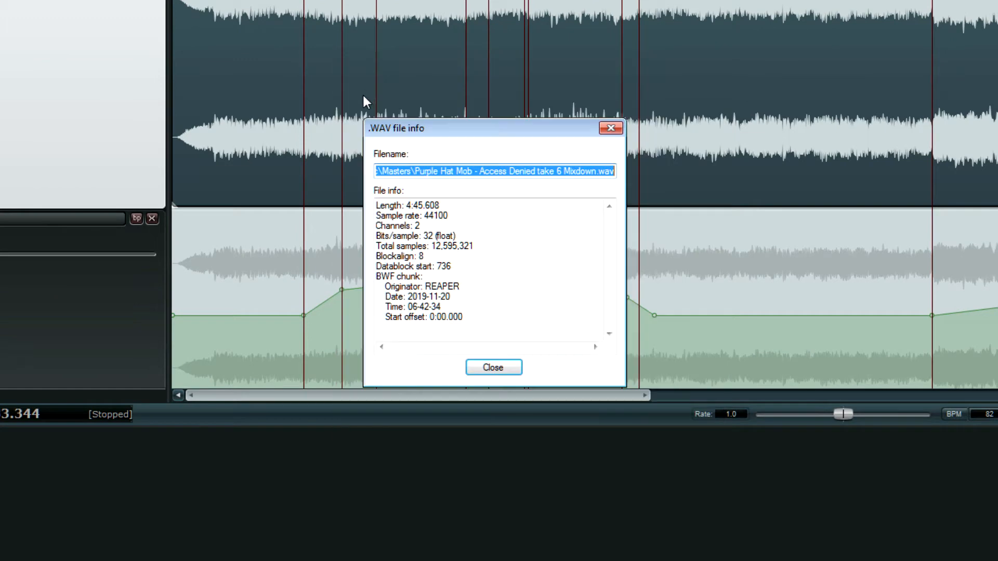
{"action": "left_click_drag", "start_coordinate": [507, 257], "coordinate": [407, 229]}
{"action": "left_click", "coordinate": [495, 269]}
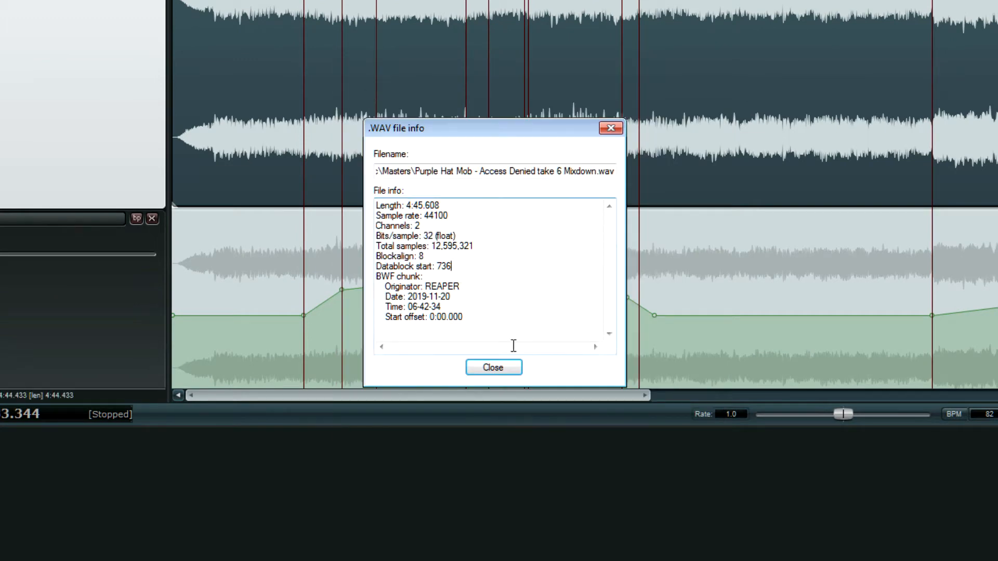
{"action": "left_click", "coordinate": [503, 369]}
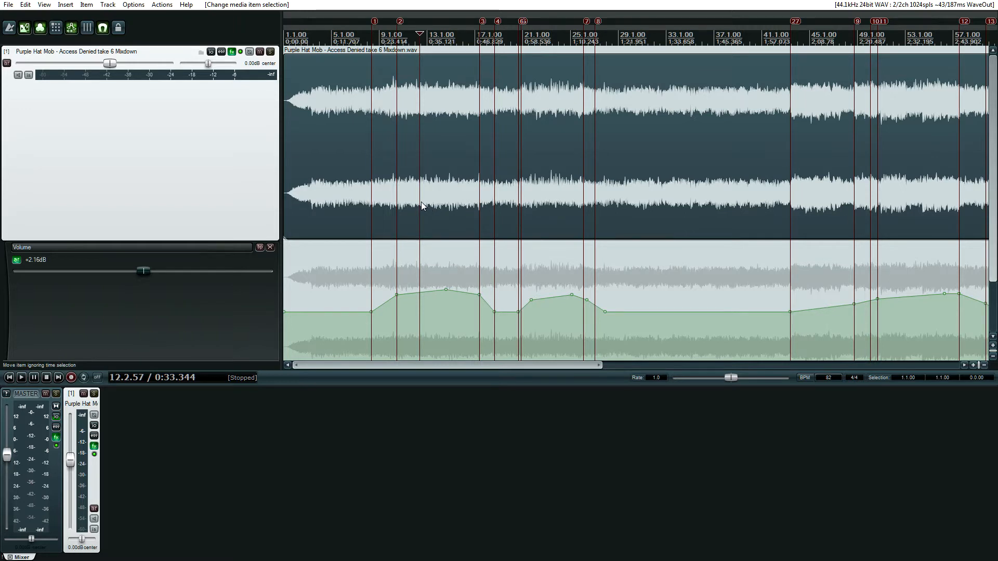
- Lower the LO band frequency slightly in the track's T-RackS Master EQ 432 and close the effects window
{"action": "left_click", "coordinate": [232, 52]}
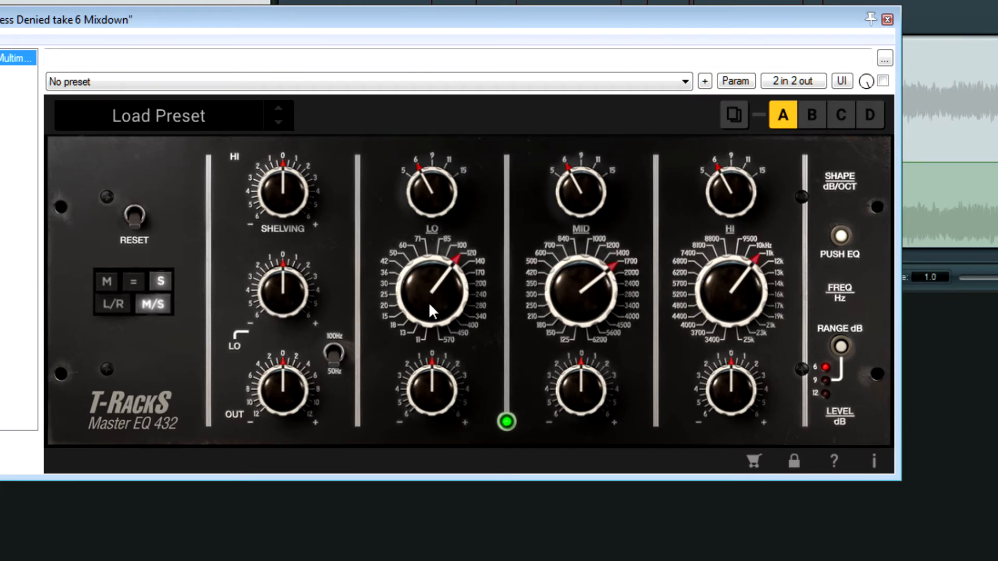
{"action": "mouse_move", "coordinate": [428, 312]}
{"action": "left_mouse_down"}
{"action": "mouse_move", "coordinate": [420, 217]}
{"action": "mouse_move", "coordinate": [425, 270]}
{"action": "mouse_move", "coordinate": [485, 460]}
{"action": "mouse_move", "coordinate": [430, 341]}
{"action": "mouse_move", "coordinate": [412, 235]}
{"action": "mouse_move", "coordinate": [431, 322]}
{"action": "left_mouse_up"}
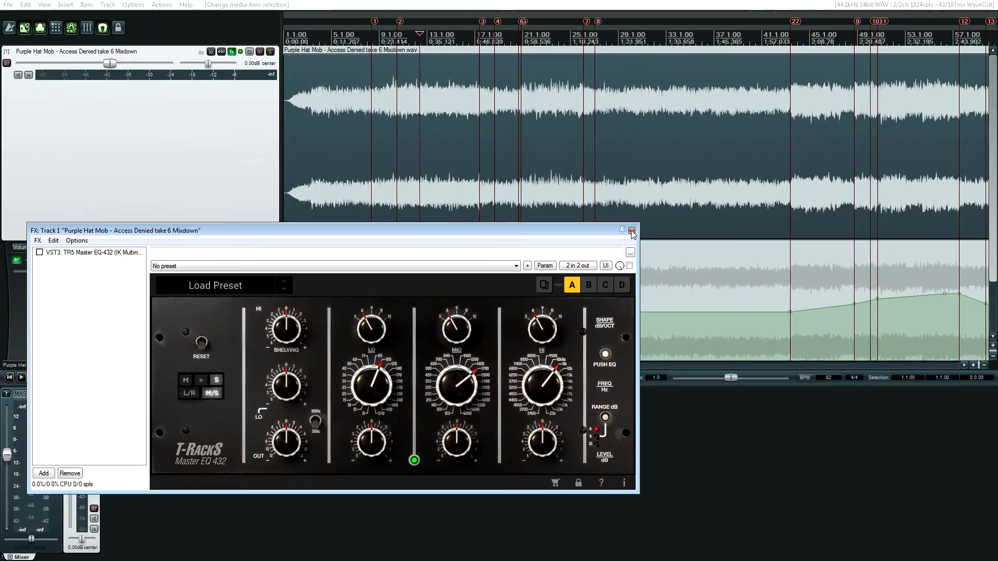
{"action": "left_click", "coordinate": [730, 150]}
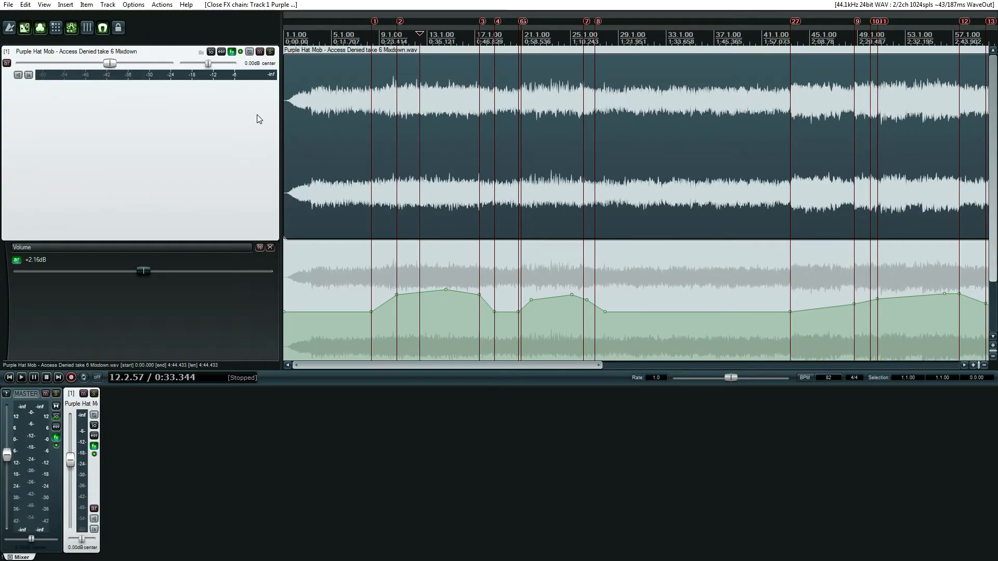
- Examine the volume envelope's rise and fall between markers 1 and 4 and its shape near the song's end, around markers 23 to 26
{"action": "left_click", "coordinate": [383, 213]}
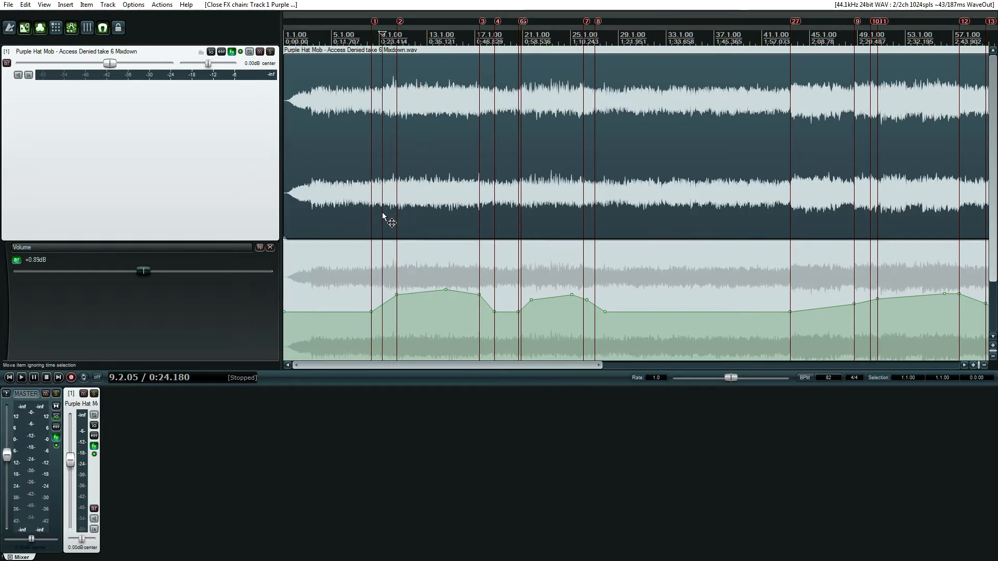
{"action": "scroll", "coordinate": [382, 212], "scroll_direction": "up", "scroll_amount": 3}
{"action": "left_click_drag", "start_coordinate": [379, 369], "coordinate": [357, 367]}
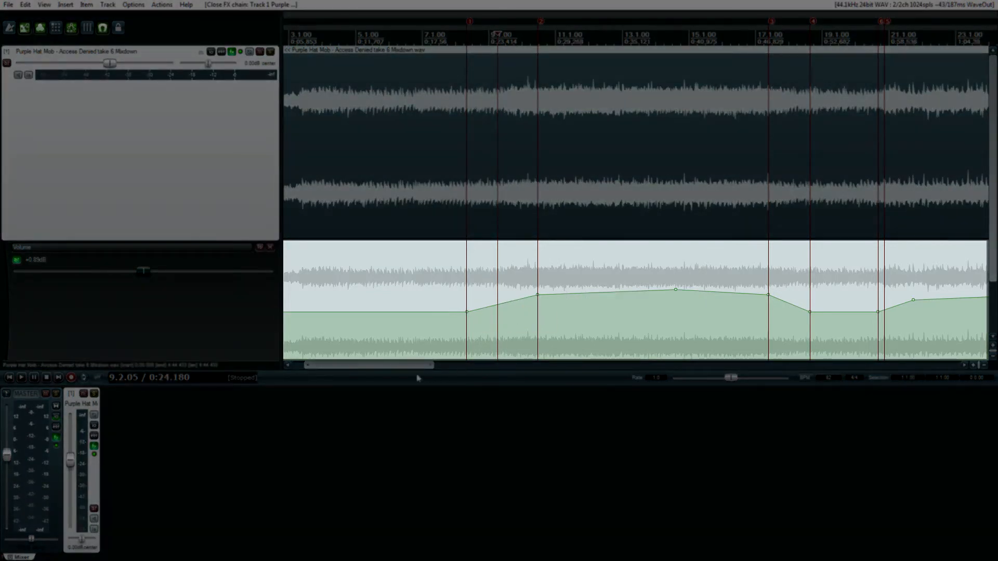
{"action": "mouse_move", "coordinate": [390, 370]}
{"action": "left_mouse_down"}
{"action": "mouse_move", "coordinate": [363, 371]}
{"action": "mouse_move", "coordinate": [416, 372]}
{"action": "mouse_move", "coordinate": [370, 371]}
{"action": "left_mouse_up"}
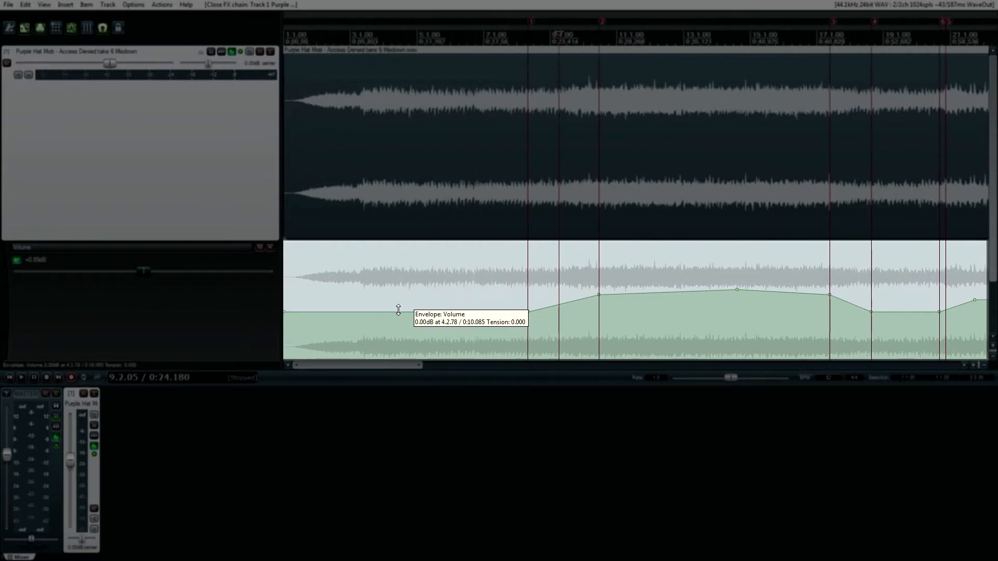
{"action": "left_click_drag", "start_coordinate": [347, 372], "coordinate": [384, 371]}
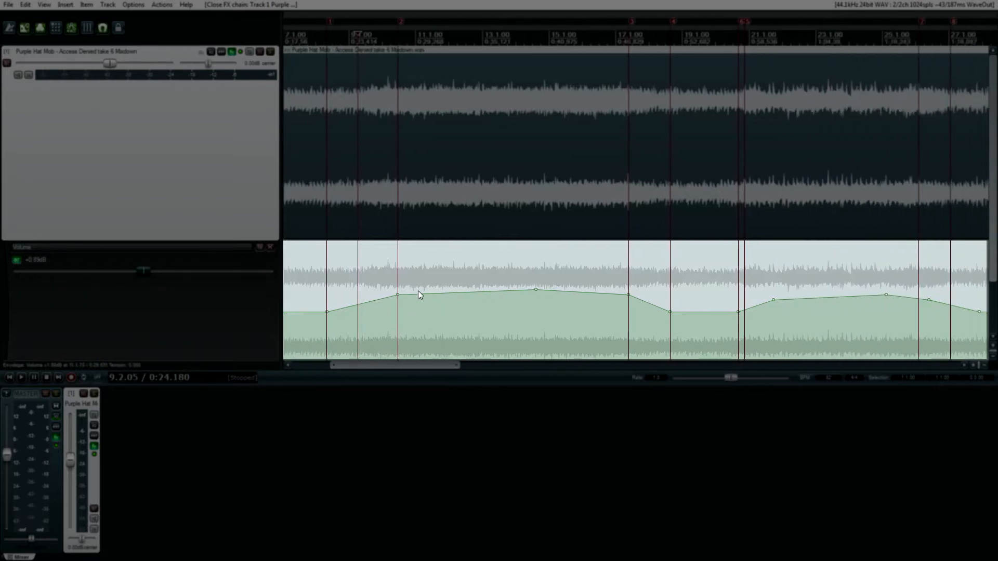
{"action": "mouse_move", "coordinate": [428, 294]}
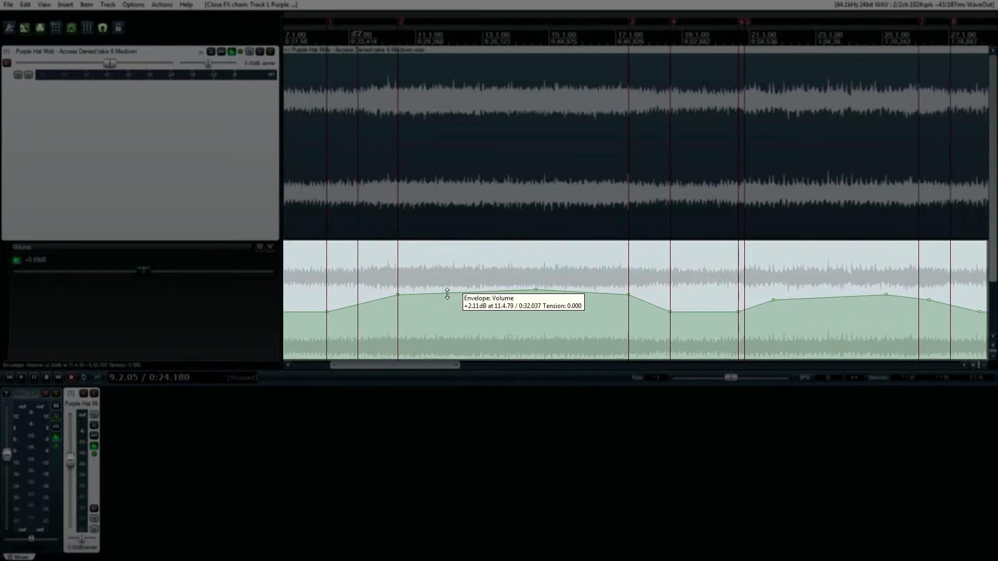
{"action": "left_click_drag", "start_coordinate": [425, 368], "coordinate": [883, 368]}
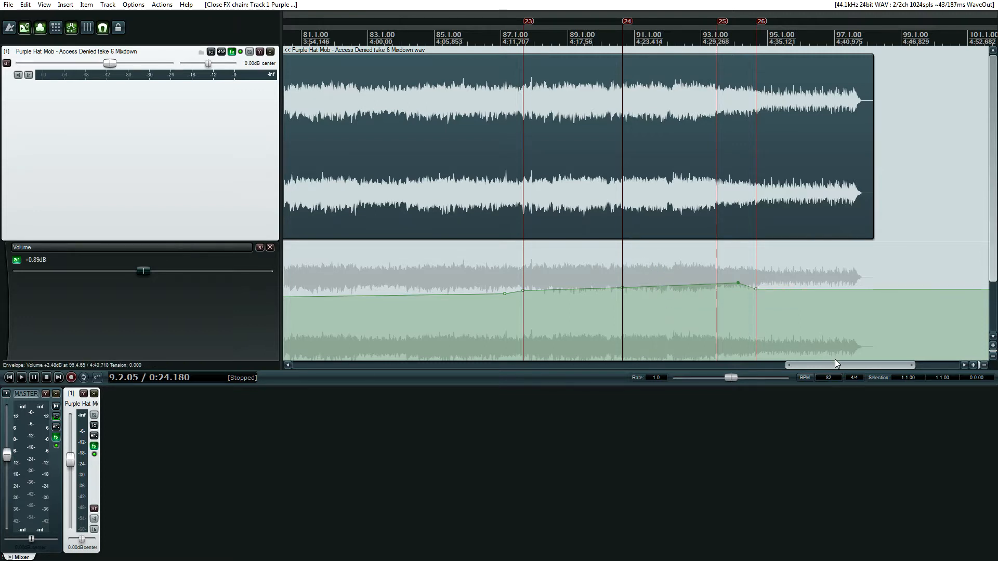
{"action": "left_click_drag", "start_coordinate": [843, 364], "coordinate": [343, 368]}
{"action": "scroll", "coordinate": [433, 273], "scroll_direction": "right", "scroll_amount": 5}
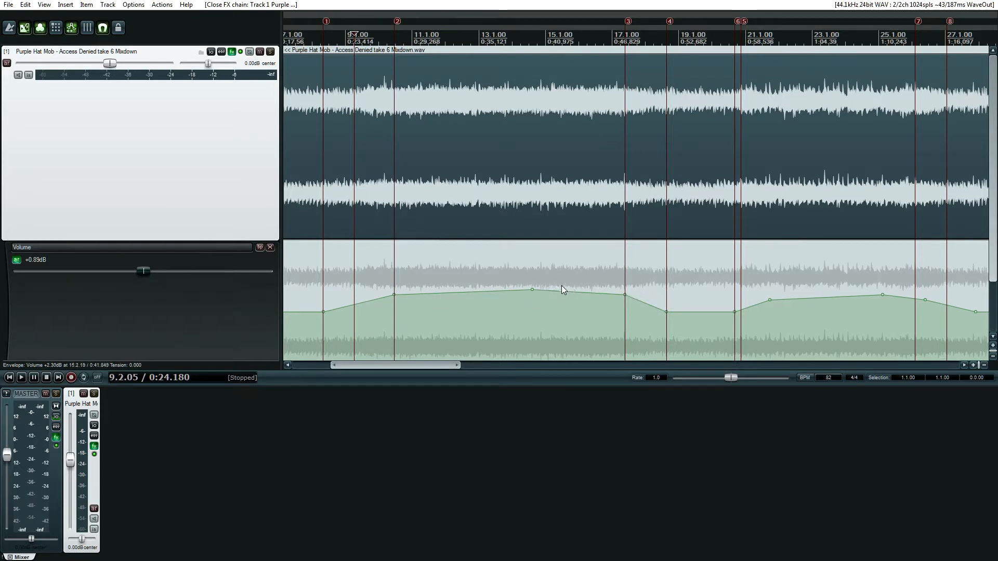
- Examine the volume envelope from marker 4 through marker 16, including the gradual rise from marker 27 to marker 12
{"action": "left_click_drag", "start_coordinate": [446, 366], "coordinate": [507, 366]}
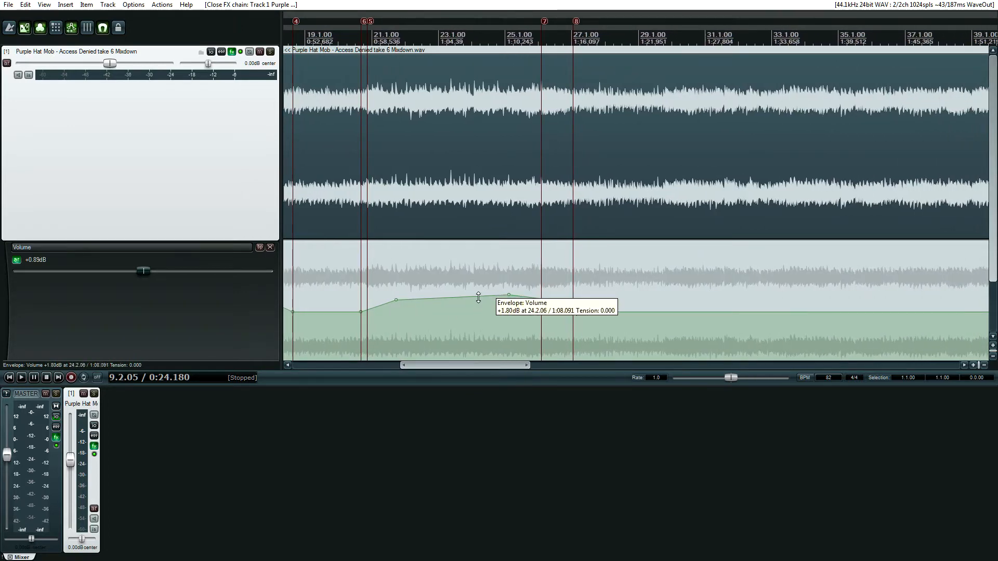
{"action": "left_click_drag", "start_coordinate": [467, 366], "coordinate": [422, 367]}
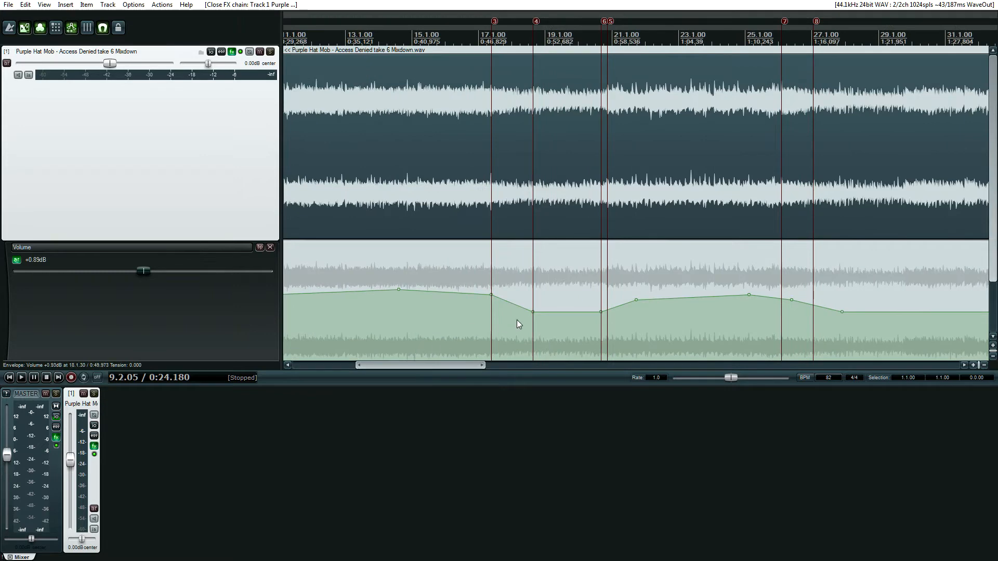
{"action": "left_click_drag", "start_coordinate": [460, 365], "coordinate": [542, 366]}
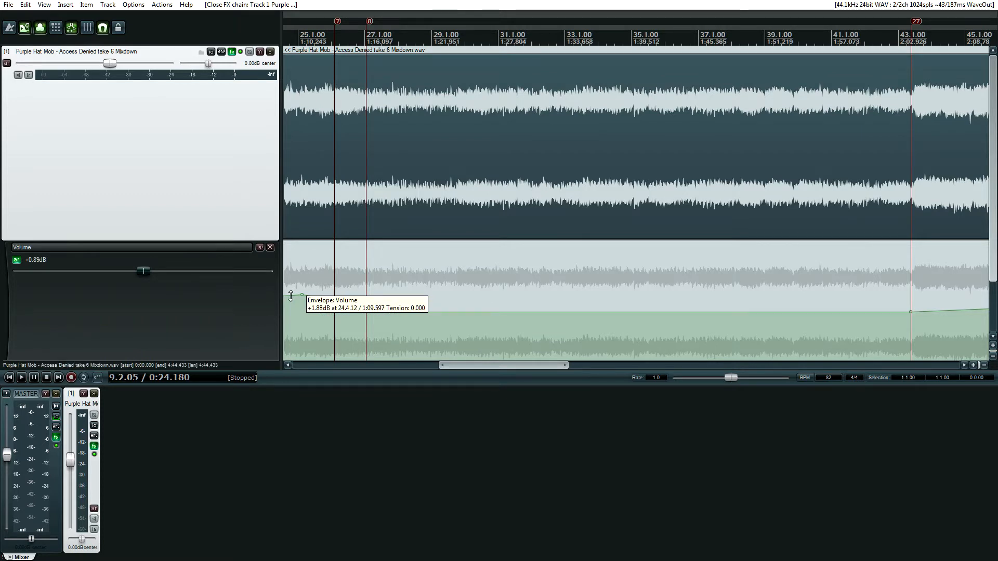
{"action": "left_click_drag", "start_coordinate": [296, 293], "coordinate": [414, 308]}
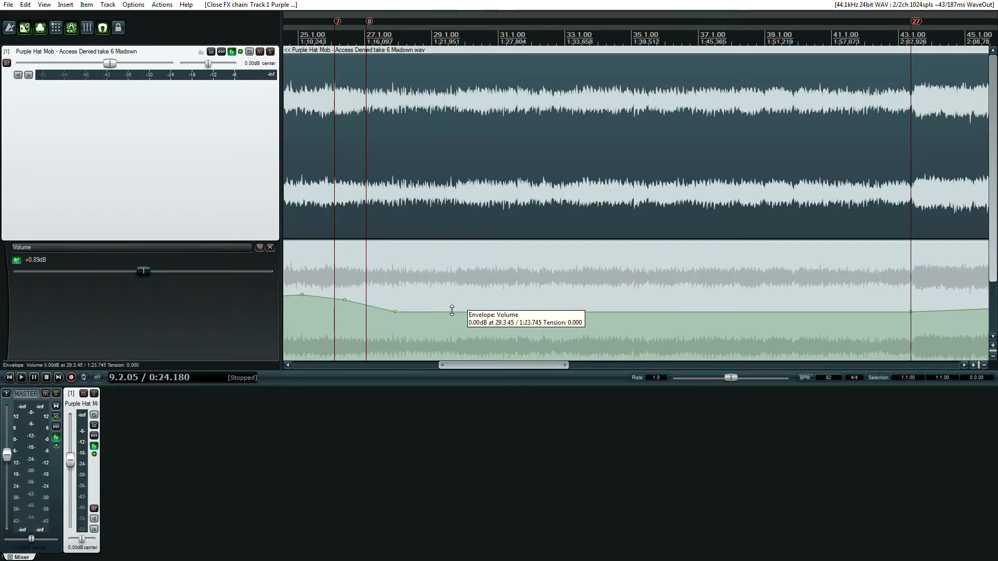
{"action": "mouse_move", "coordinate": [487, 367]}
{"action": "left_mouse_down"}
{"action": "mouse_move", "coordinate": [497, 368]}
{"action": "mouse_move", "coordinate": [486, 364]}
{"action": "left_mouse_up"}
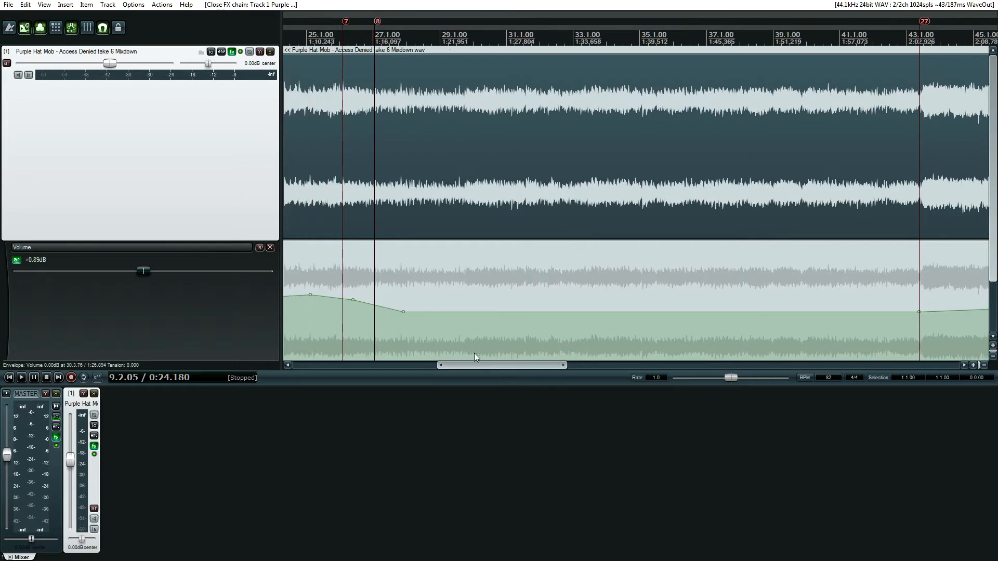
{"action": "left_click_drag", "start_coordinate": [517, 368], "coordinate": [622, 367]}
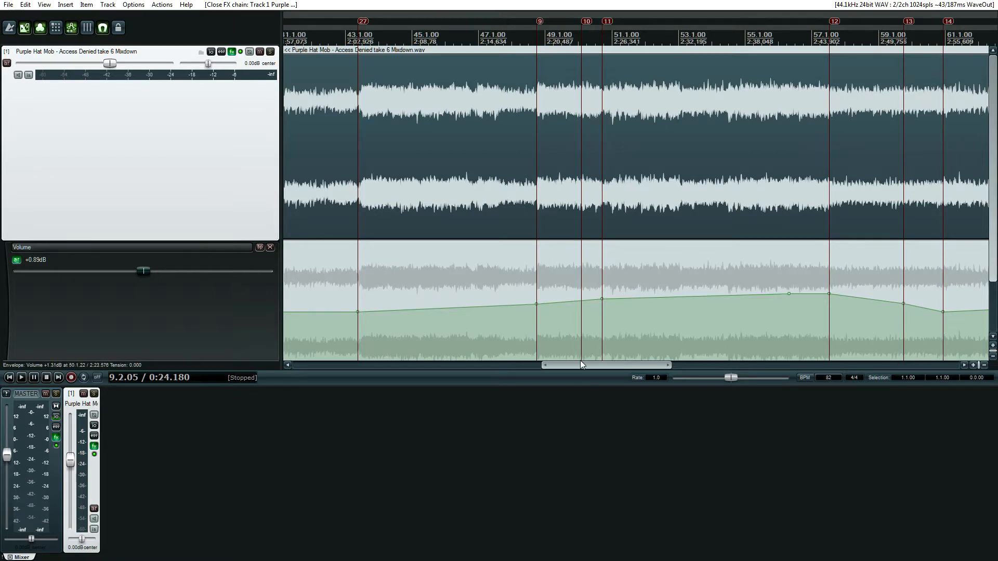
{"action": "left_click_drag", "start_coordinate": [581, 365], "coordinate": [625, 366]}
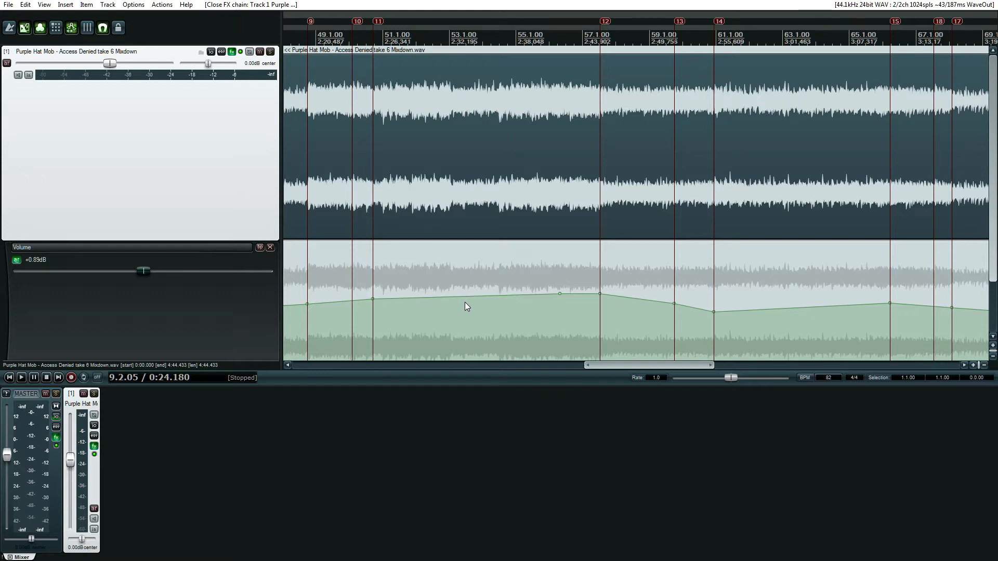
{"action": "left_click_drag", "start_coordinate": [628, 365], "coordinate": [644, 366]}
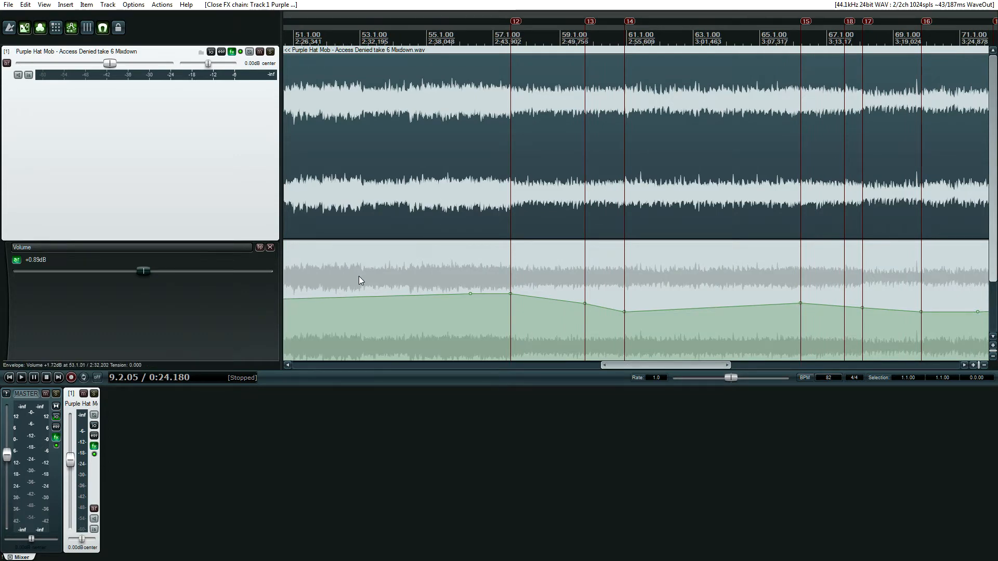
{"action": "left_click_drag", "start_coordinate": [639, 366], "coordinate": [660, 369]}
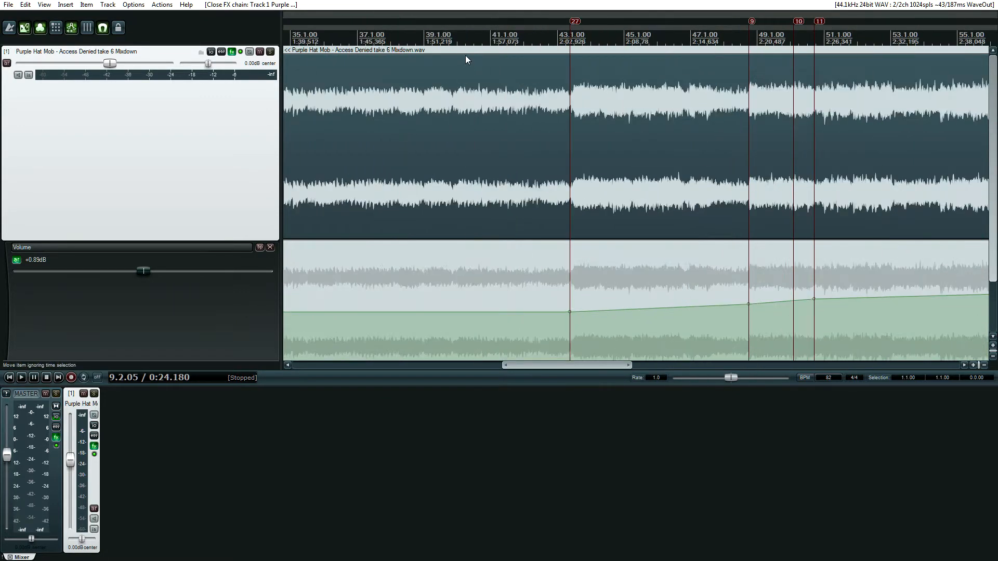
- Place the edit cursor at about 1:54 and play the song through the transition at marker 27
{"action": "left_click", "coordinate": [455, 40]}
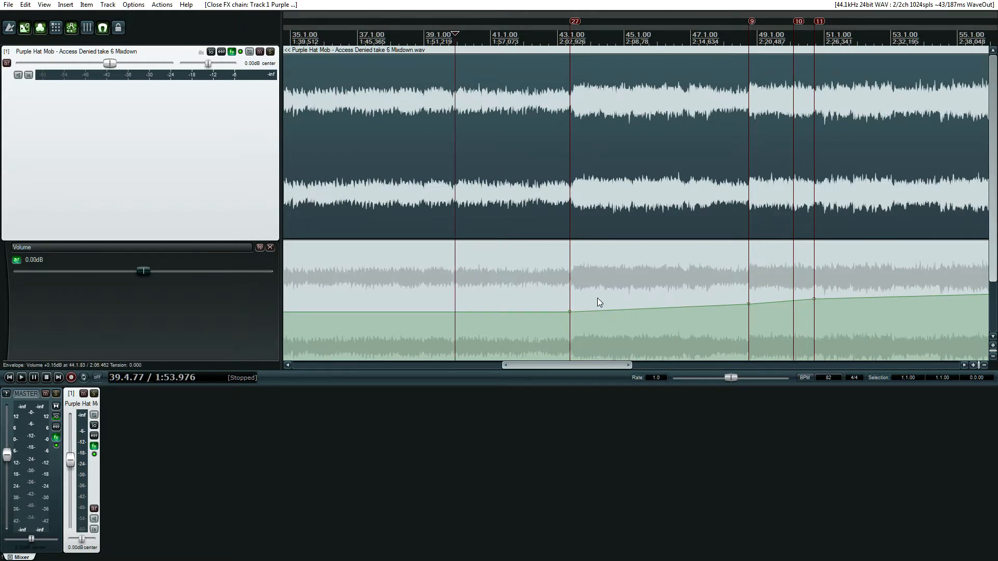
{"action": "scroll", "coordinate": [597, 298], "scroll_direction": "down", "scroll_amount": 3}
{"action": "left_click_drag", "start_coordinate": [596, 368], "coordinate": [656, 370]}
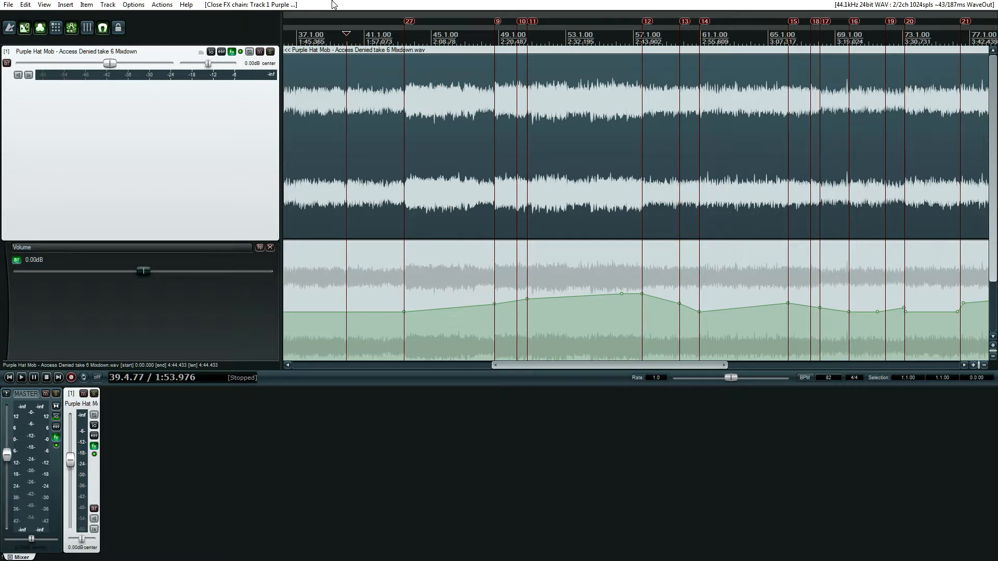
{"action": "key", "text": "space"}
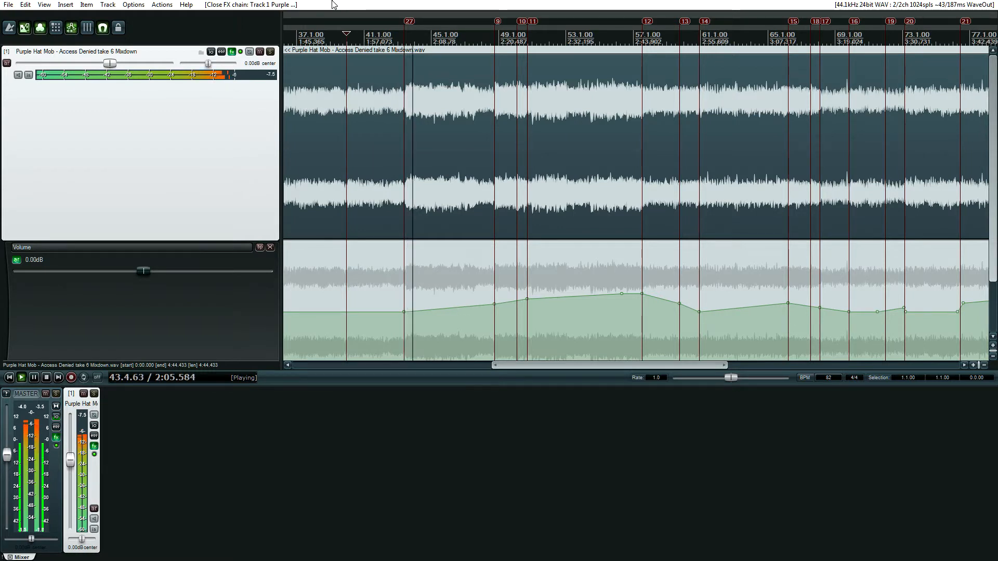
{"action": "key", "text": "space"}
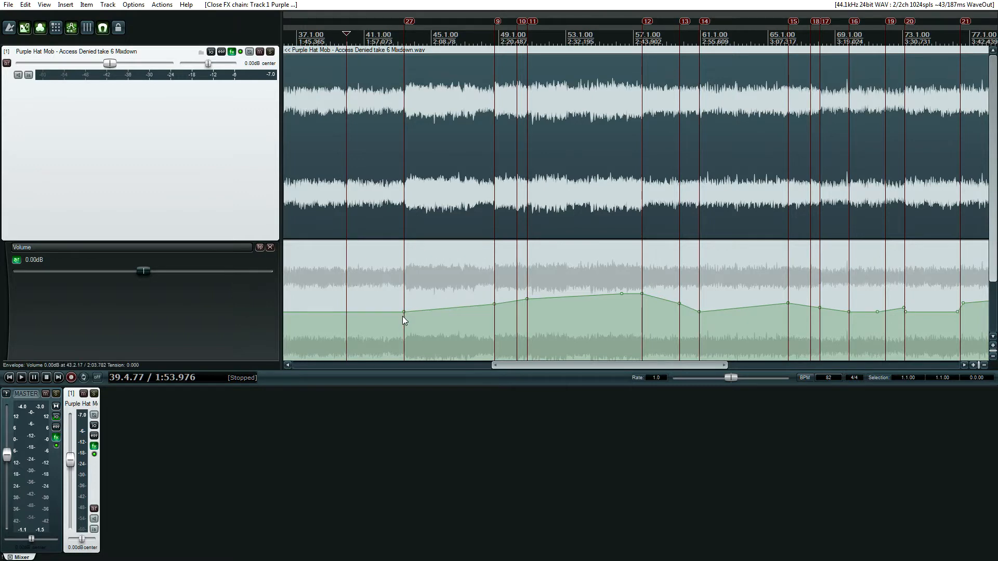
- Inspect the envelope point at marker 27 up close and play the song from about 2:02
{"action": "scroll", "coordinate": [408, 317], "scroll_direction": "up", "scroll_amount": 5}
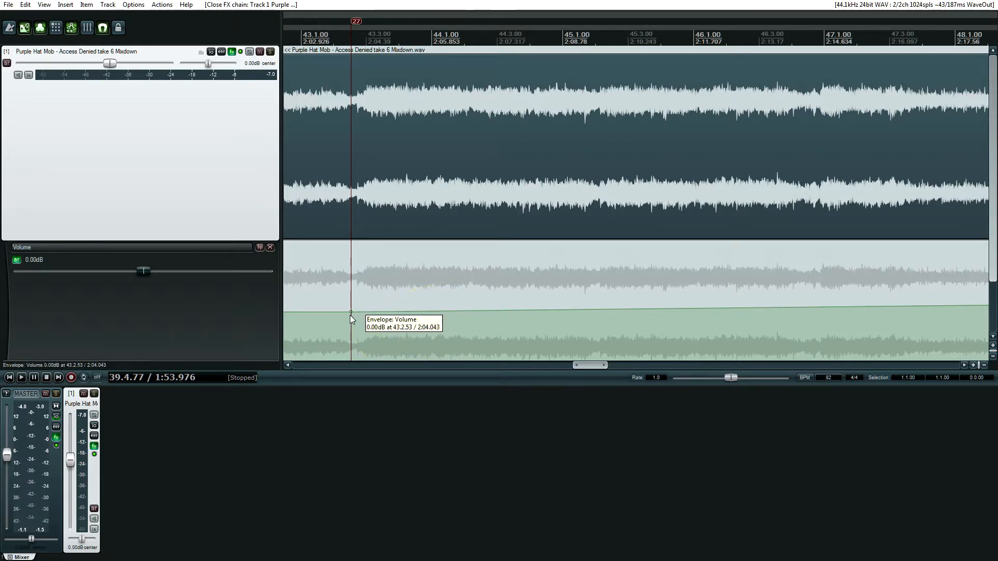
{"action": "scroll", "coordinate": [352, 306], "scroll_direction": "down", "scroll_amount": 2}
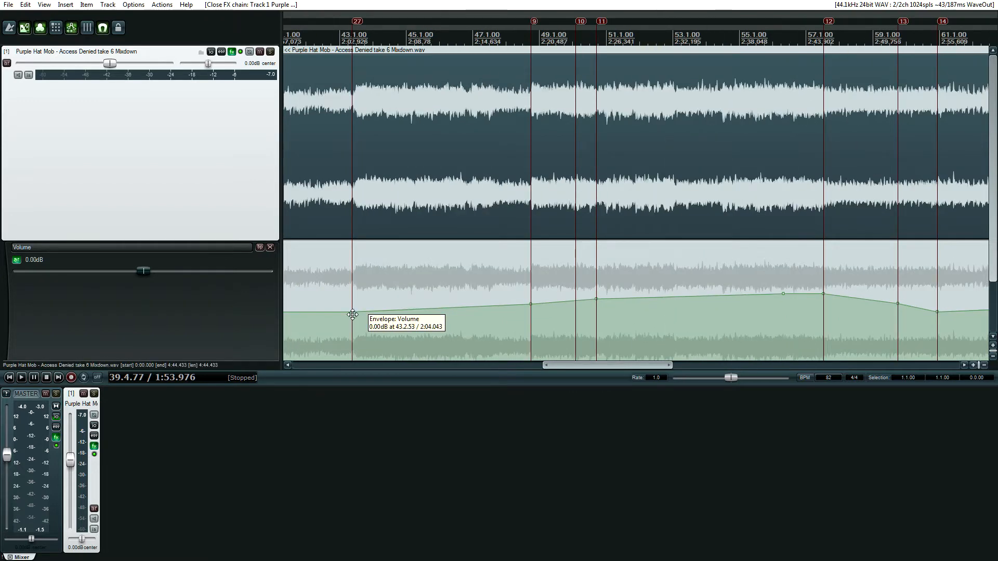
{"action": "left_click", "coordinate": [330, 38]}
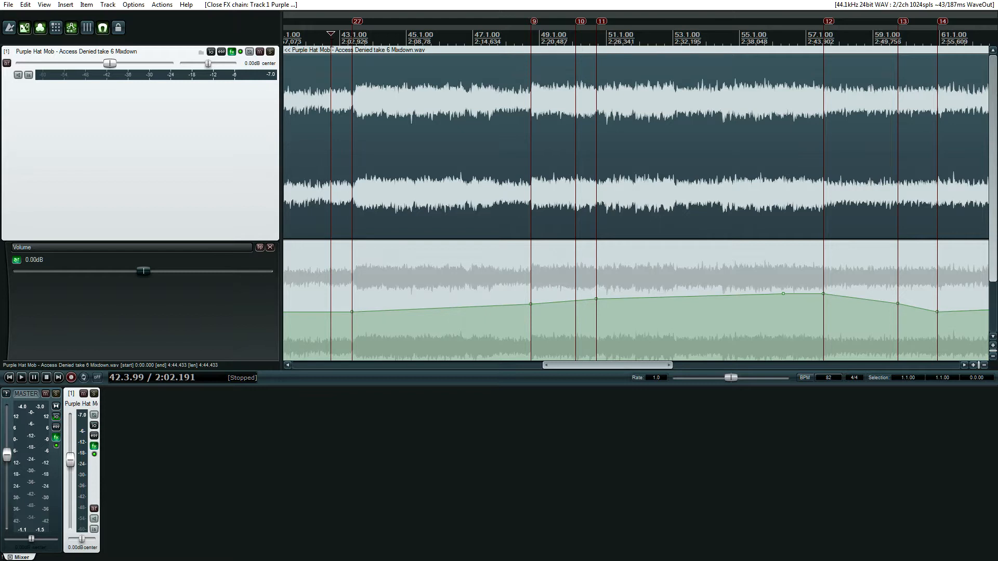
{"action": "key", "text": "space"}
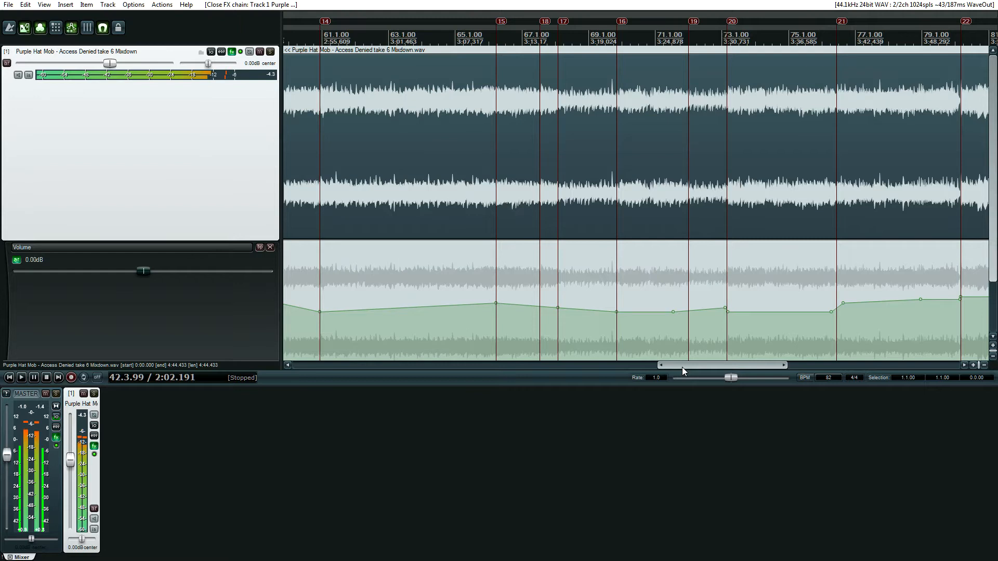
- Play the song from about 2:37 through the transition at marker 12 and inspect the volume envelope point just before that marker
{"action": "left_click_drag", "start_coordinate": [710, 366], "coordinate": [622, 360]}
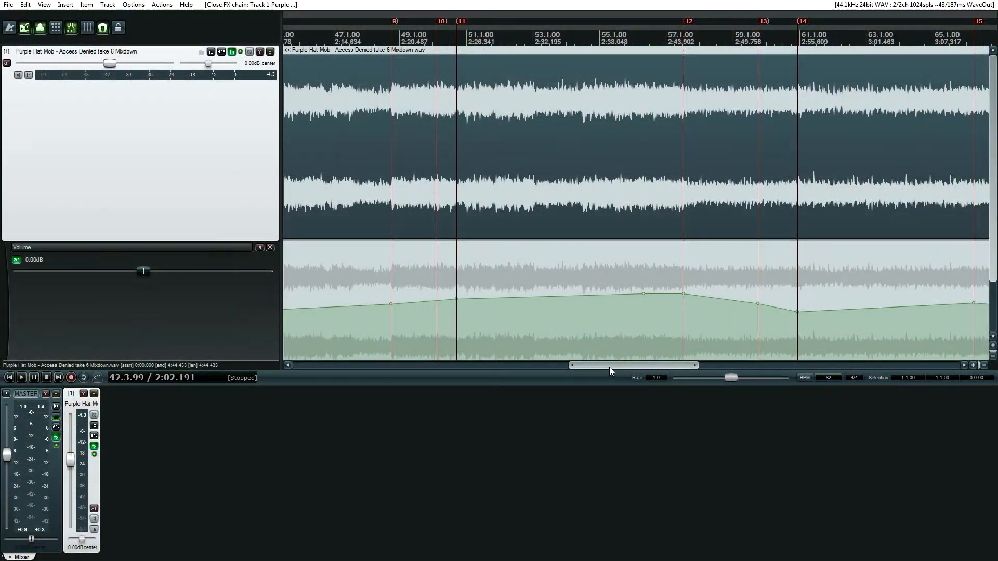
{"action": "left_click_drag", "start_coordinate": [609, 365], "coordinate": [632, 364]}
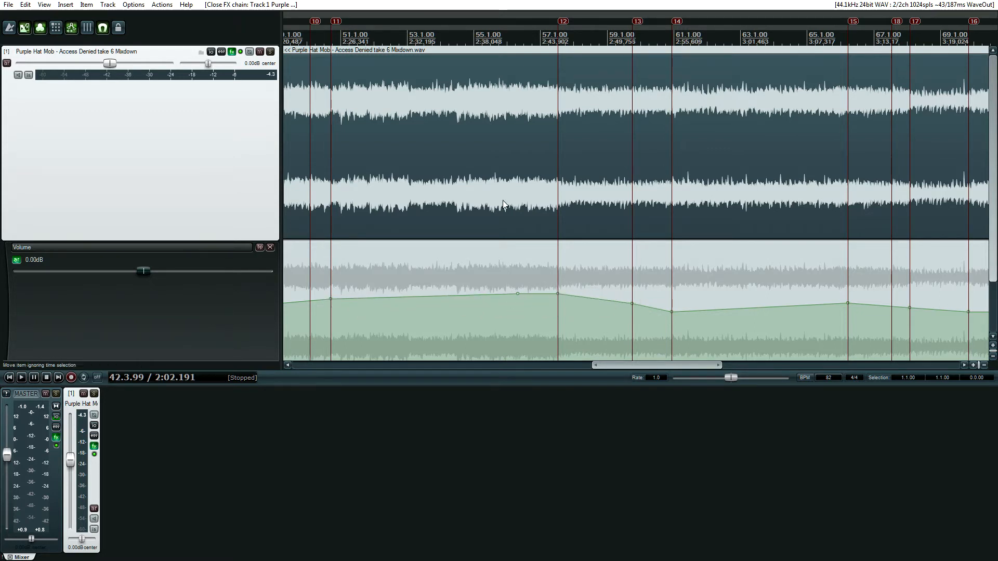
{"action": "left_click", "coordinate": [436, 43]}
{"action": "left_click", "coordinate": [459, 44]}
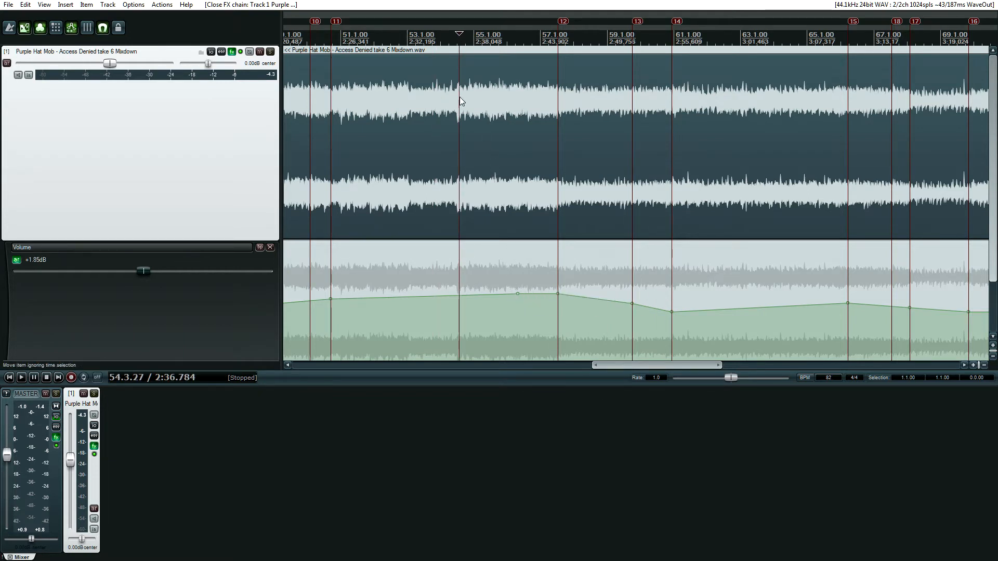
{"action": "key", "text": "space"}
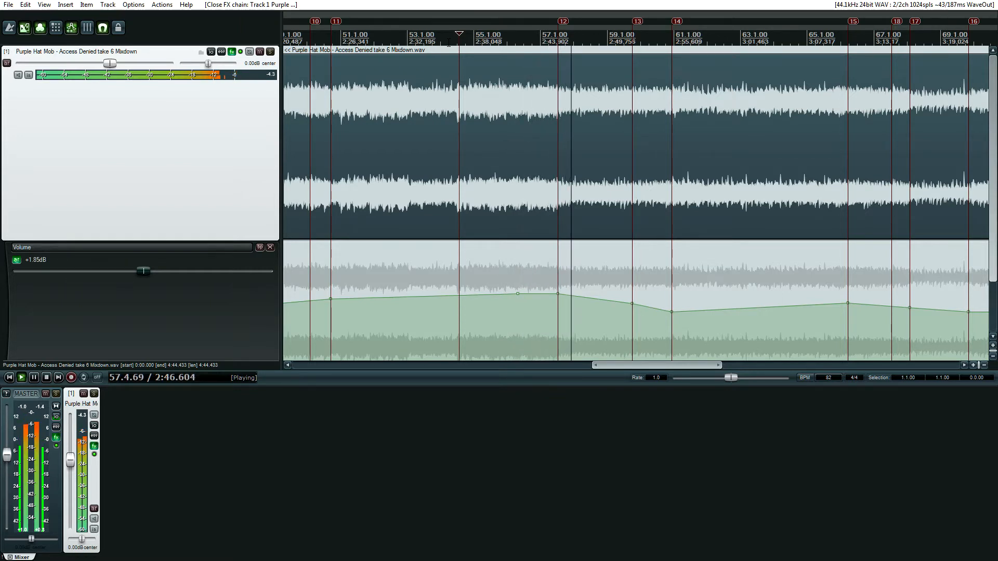
{"action": "key", "text": "space"}
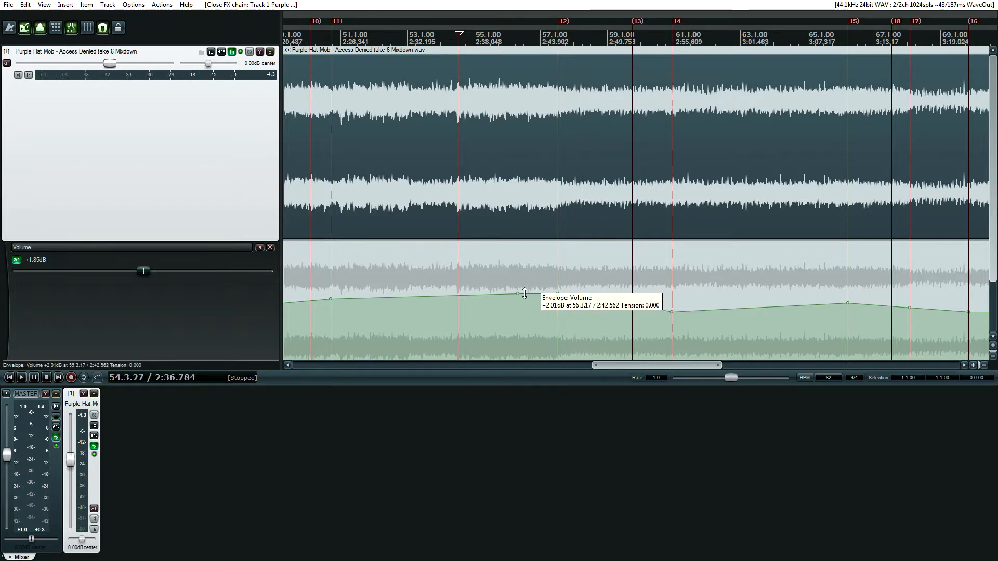
{"action": "left_click", "coordinate": [516, 294]}
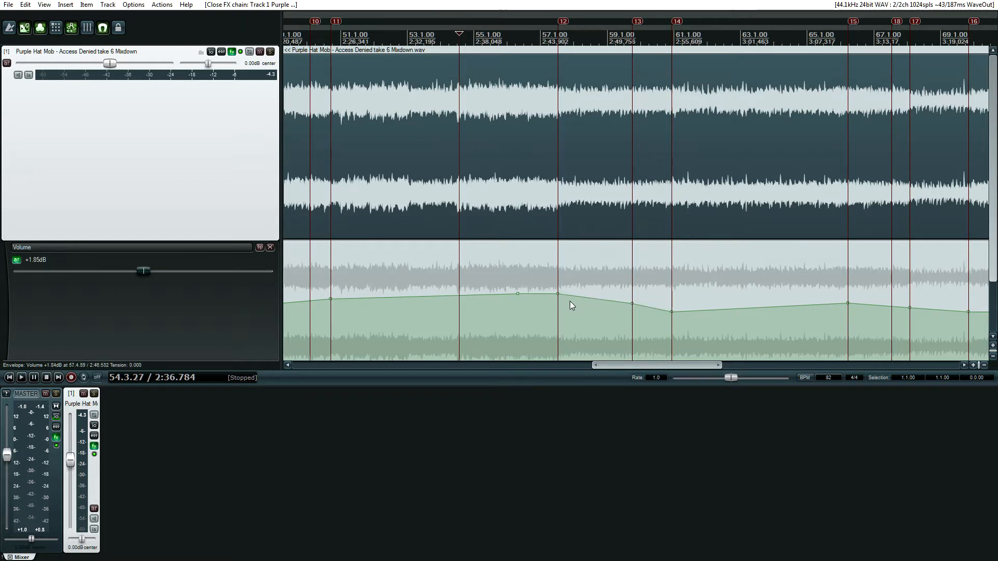
- Place the edit cursor at about 2:54 and play the song from before marker 14 past marker 20
{"action": "left_click_drag", "start_coordinate": [627, 368], "coordinate": [667, 343]}
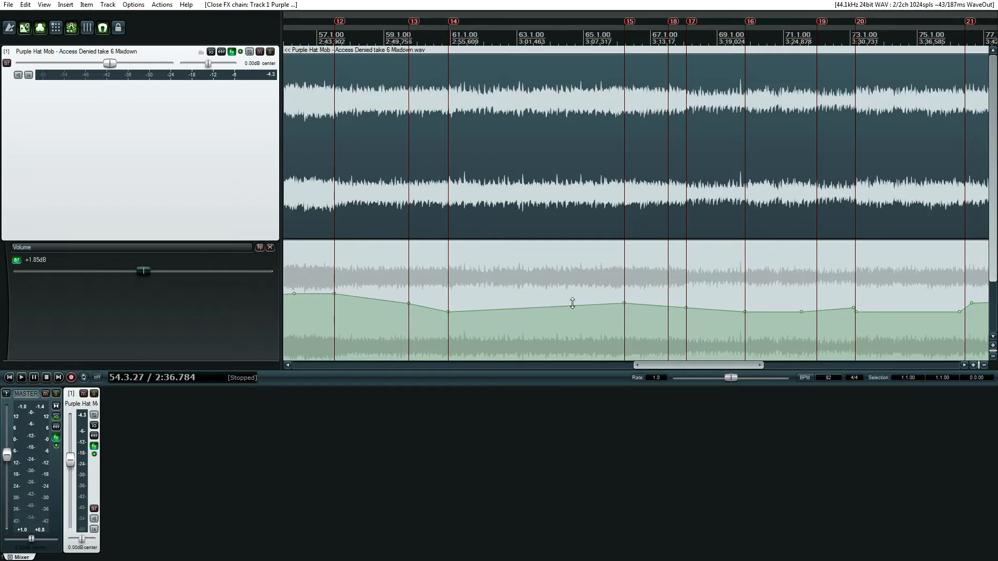
{"action": "left_click_drag", "start_coordinate": [677, 364], "coordinate": [690, 365]}
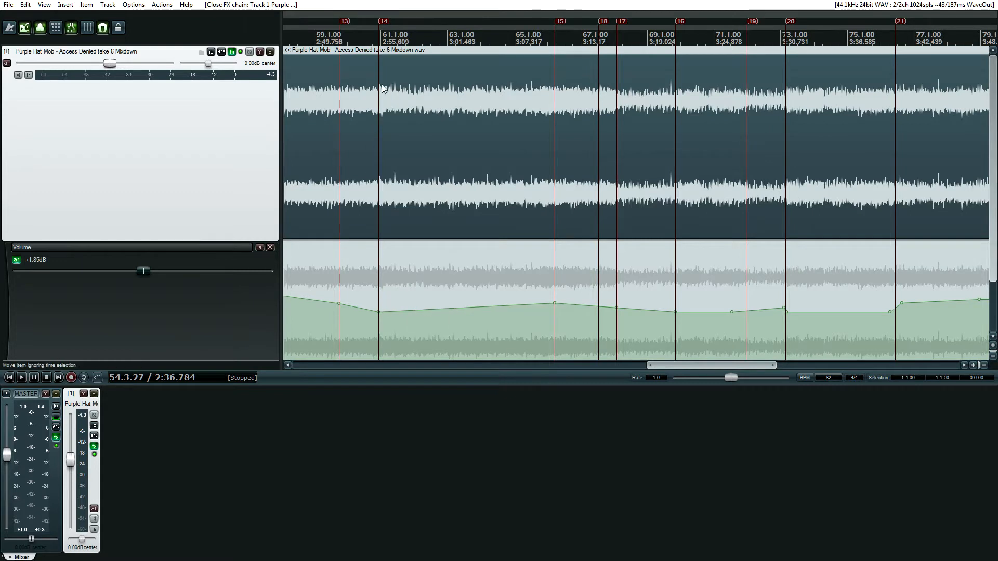
{"action": "left_click", "coordinate": [362, 50]}
{"action": "key", "text": "space"}
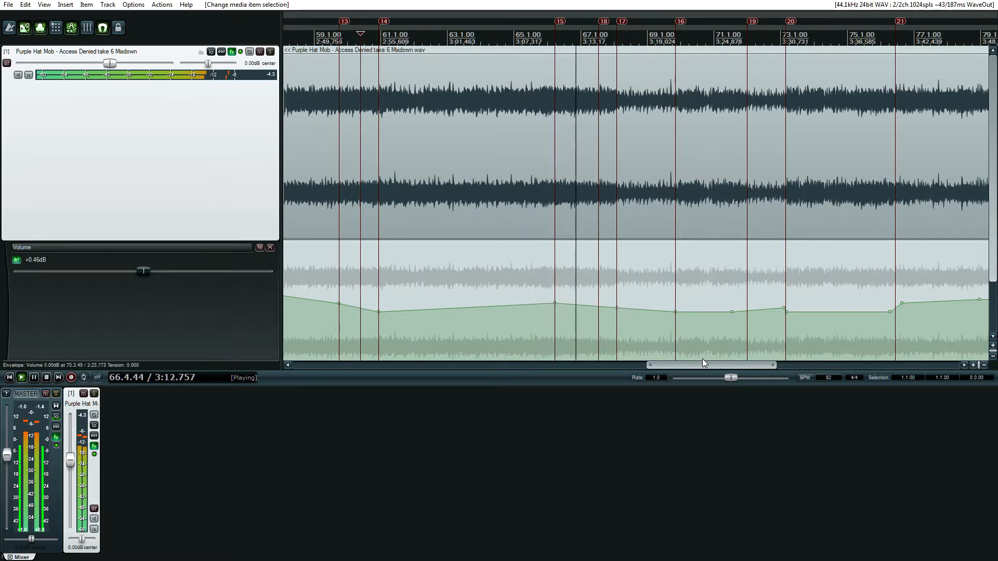
{"action": "left_click_drag", "start_coordinate": [705, 366], "coordinate": [750, 366]}
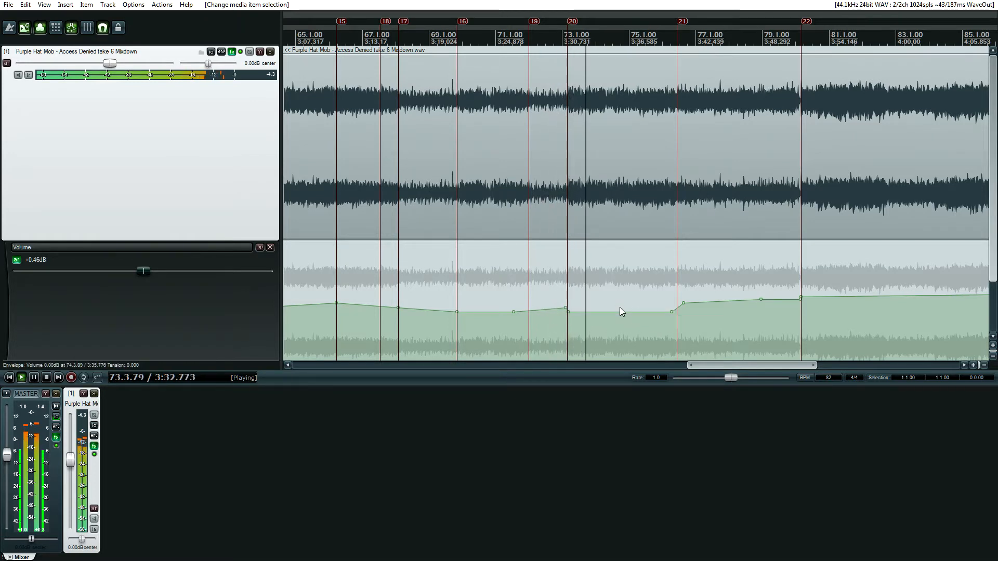
{"action": "key", "text": "space"}
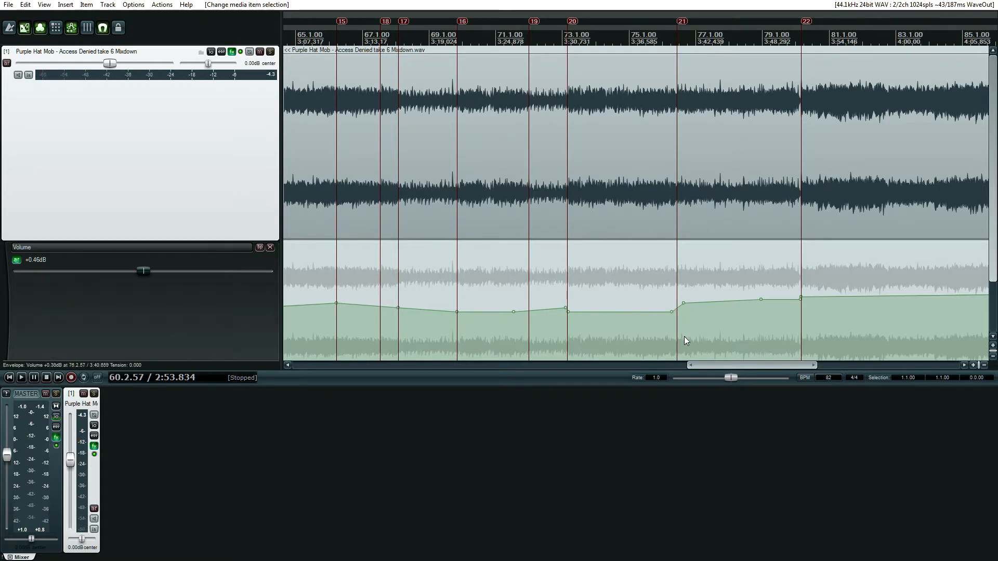
- Examine the volume envelope from marker 20 through marker 26 to the end of the mixdown
{"action": "left_click_drag", "start_coordinate": [719, 368], "coordinate": [765, 369]}
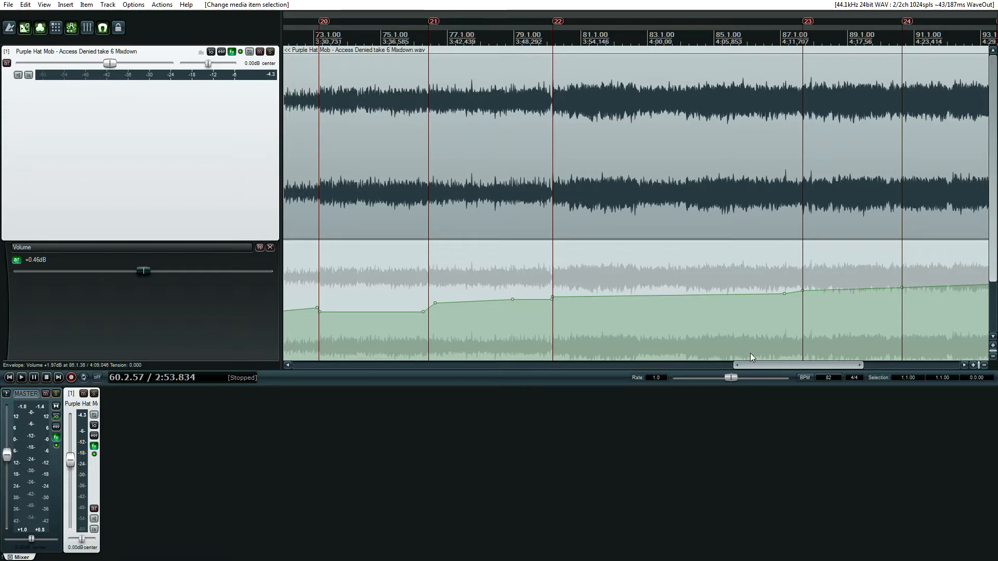
{"action": "left_click_drag", "start_coordinate": [761, 362], "coordinate": [835, 363]}
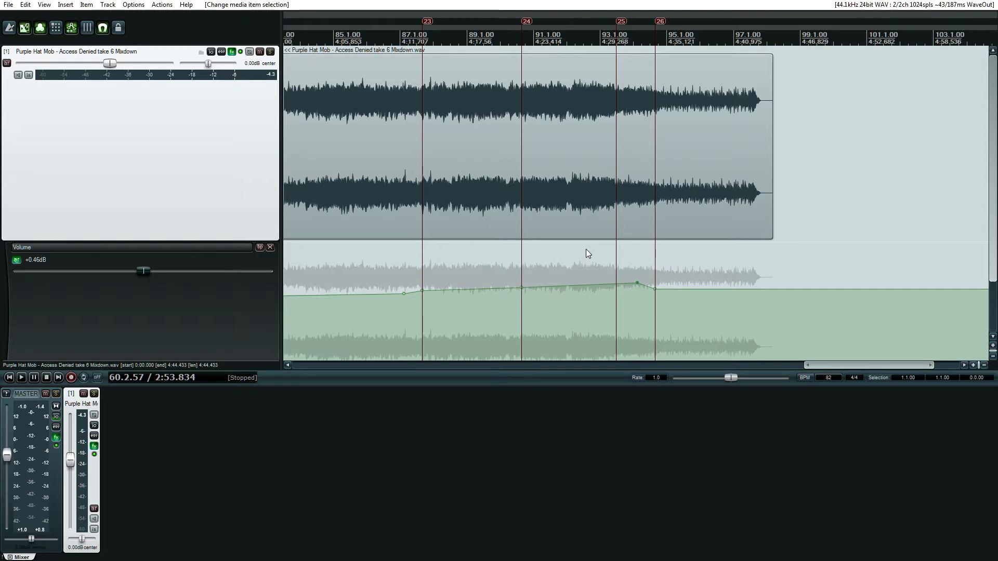
{"action": "scroll", "coordinate": [576, 256], "scroll_direction": "down", "scroll_amount": 2}
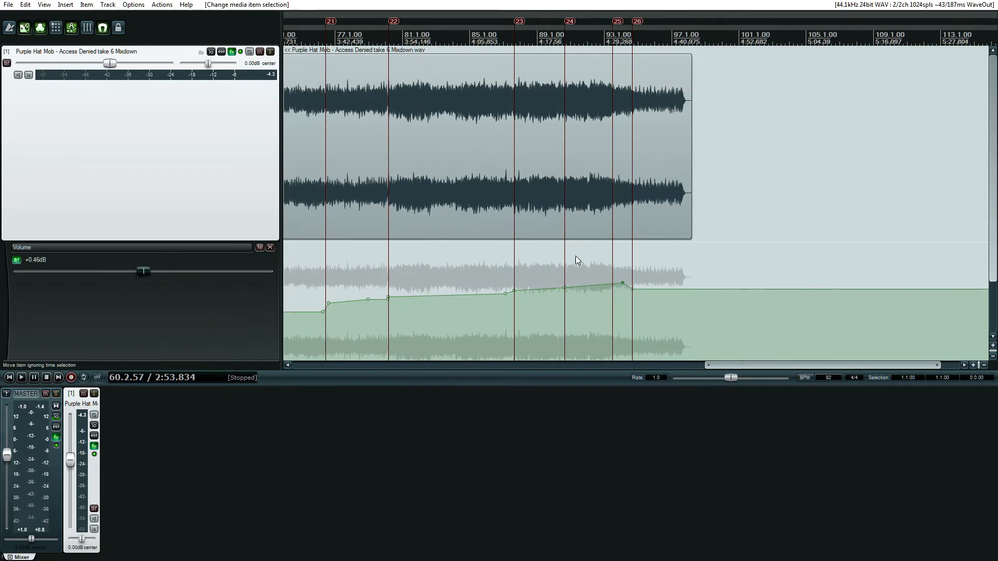
- Open the master track's FX chain with Ozone 9 Maximizer and mute the master track
{"action": "left_click", "coordinate": [57, 439]}
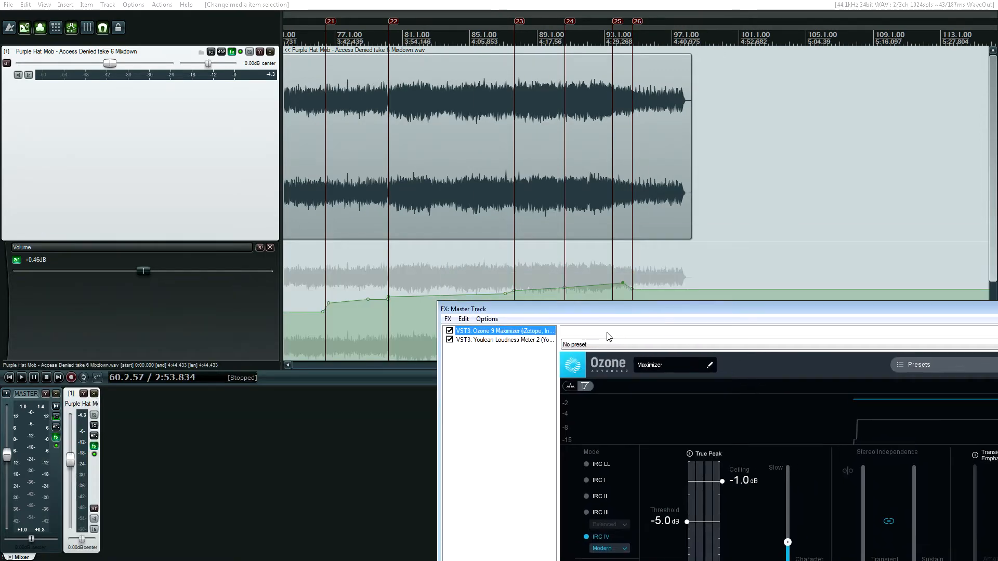
{"action": "left_click_drag", "start_coordinate": [609, 337], "coordinate": [612, 357]}
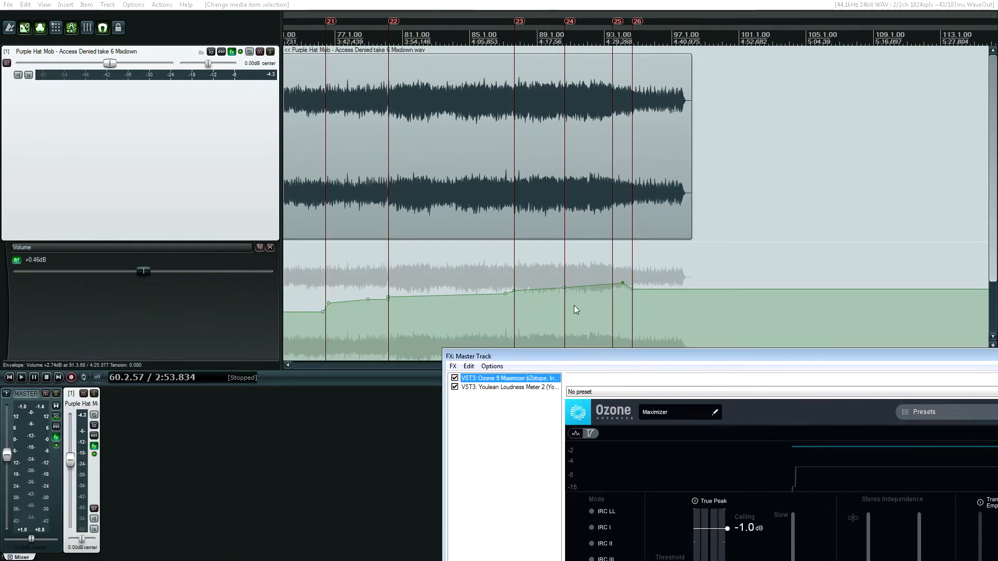
{"action": "left_click", "coordinate": [45, 394]}
{"action": "left_click_drag", "start_coordinate": [601, 355], "coordinate": [265, 335]}
- Play the song briefly from about 4:15, just after marker 23, with the Maximizer window open
{"action": "left_click", "coordinate": [525, 202]}
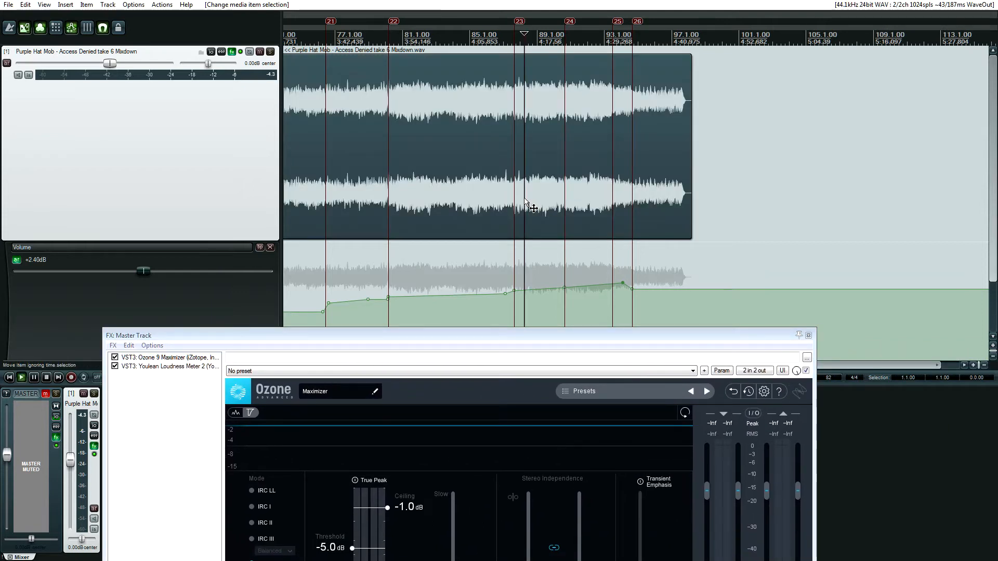
{"action": "key", "text": "space"}
{"action": "key", "text": "space"}
{"action": "left_click_drag", "start_coordinate": [503, 334], "coordinate": [685, 343]}
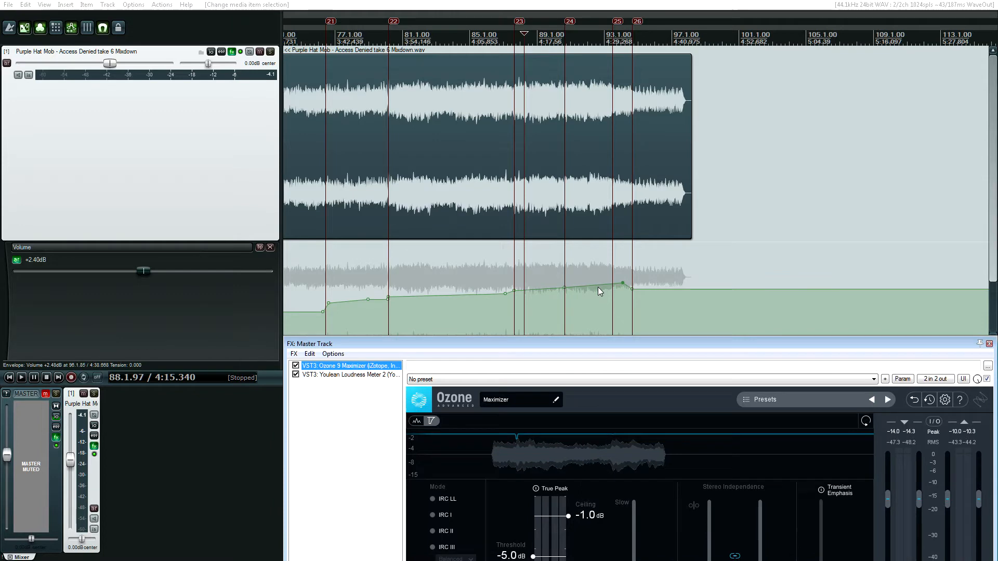
- Play the song from about 3:38, just before marker 21, through the final build-up while watching the Maximizer's gain reduction and level meters
{"action": "left_click", "coordinate": [464, 189]}
{"action": "left_click_drag", "start_coordinate": [521, 353], "coordinate": [758, 140]}
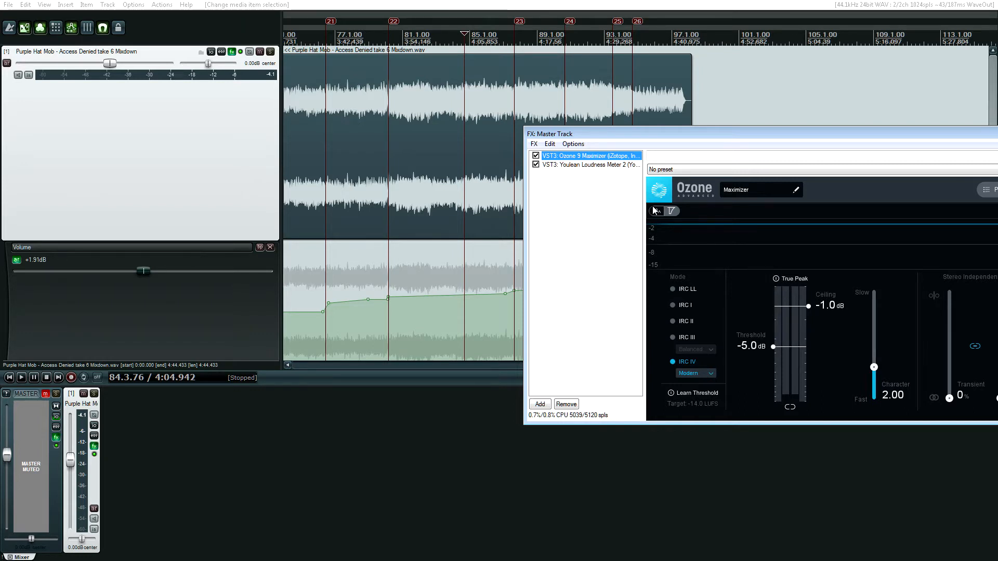
{"action": "left_click", "coordinate": [374, 50]}
{"action": "left_click", "coordinate": [299, 51]}
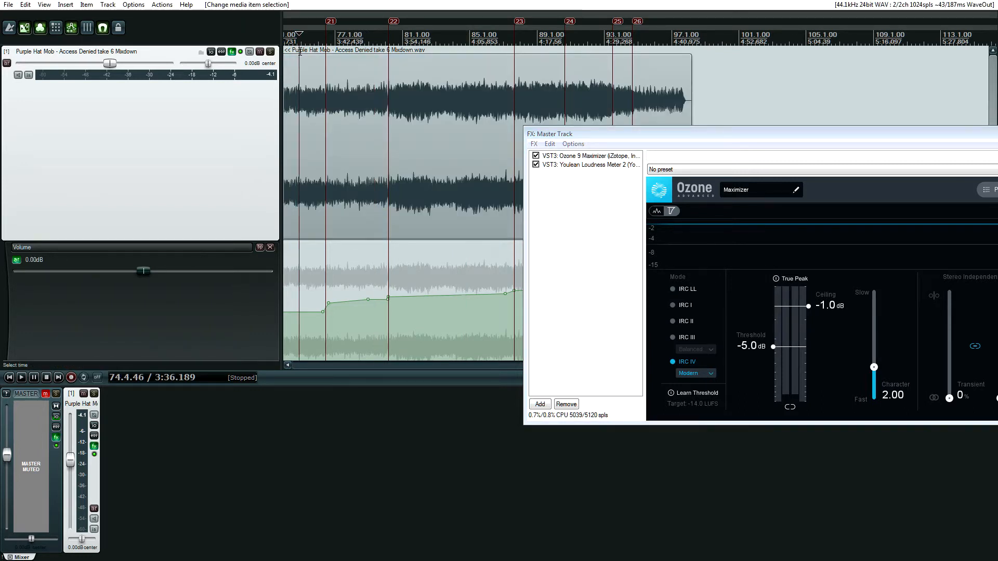
{"action": "scroll", "coordinate": [326, 302], "scroll_direction": "up", "scroll_amount": 3}
{"action": "scroll", "coordinate": [330, 310], "scroll_direction": "up", "scroll_amount": 2}
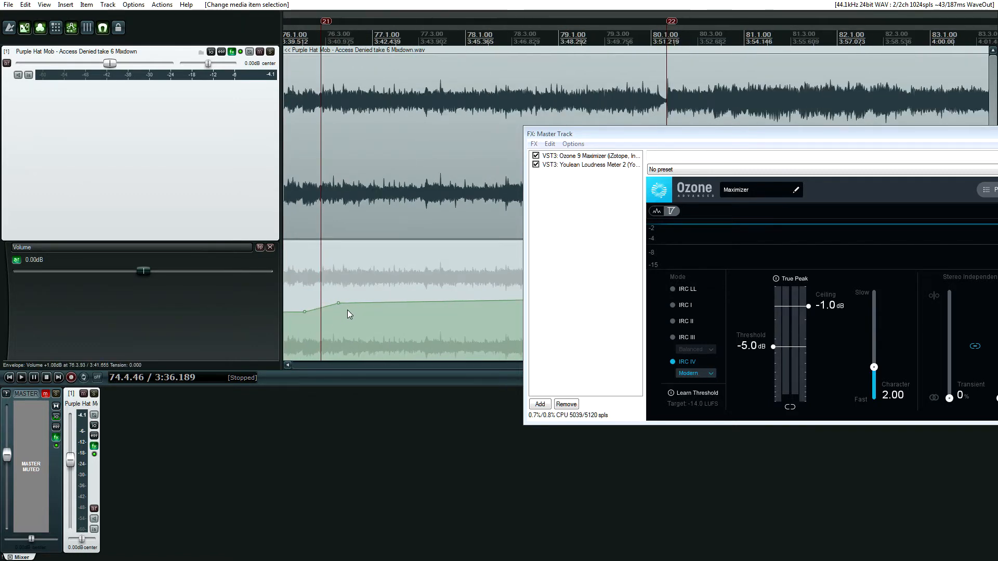
{"action": "scroll", "coordinate": [347, 310], "scroll_direction": "down", "scroll_amount": 4}
{"action": "left_click", "coordinate": [323, 29]}
{"action": "key", "text": "space"}
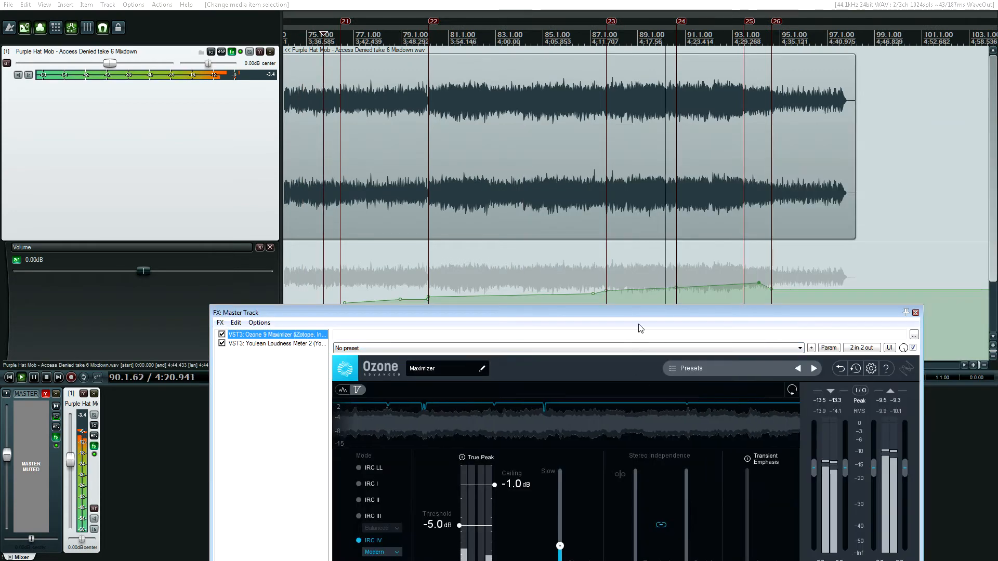
{"action": "left_click_drag", "start_coordinate": [640, 315], "coordinate": [415, 21]}
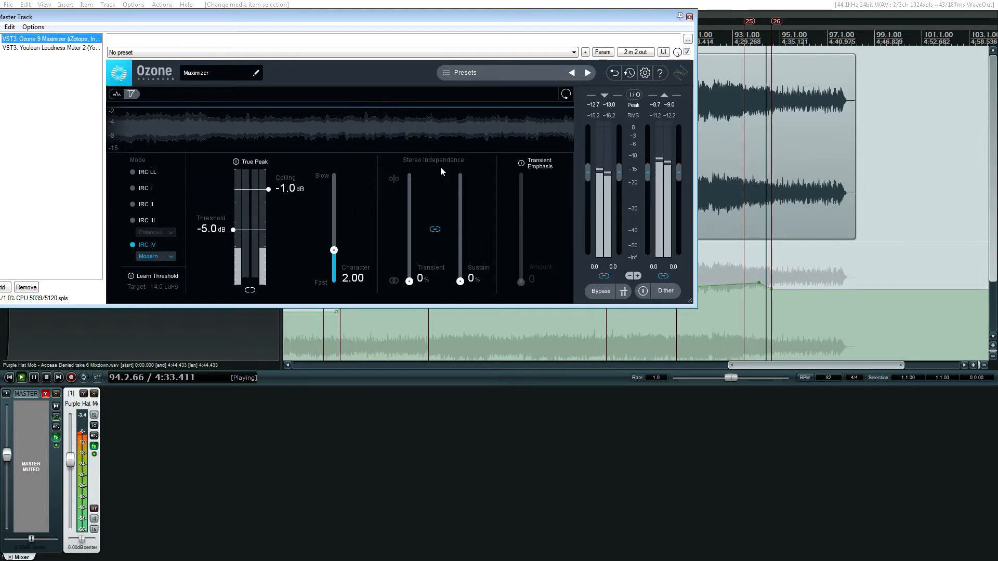
{"action": "key", "text": "space"}
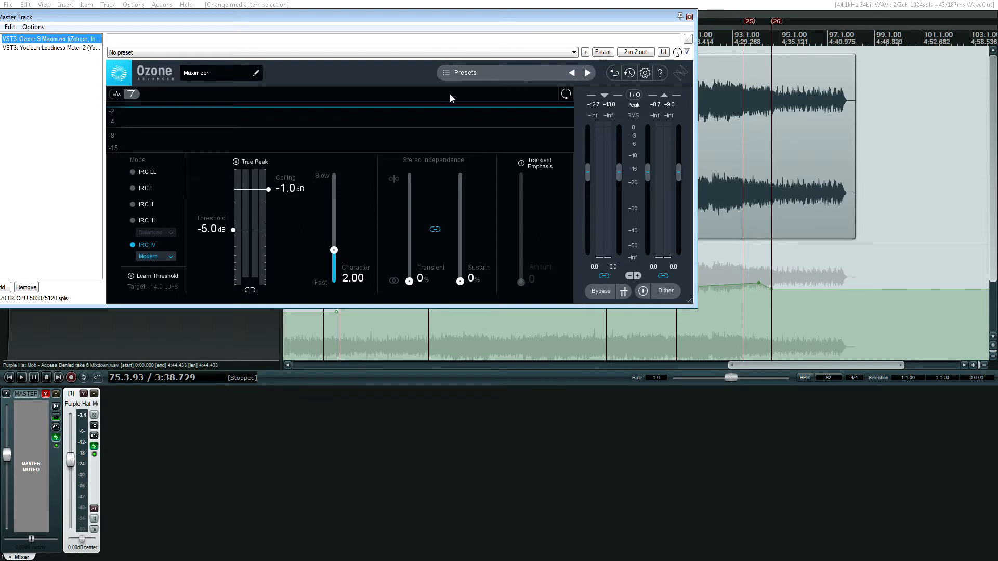
- Close the master track's FX chain and unmute the master track
{"action": "left_click", "coordinate": [689, 17]}
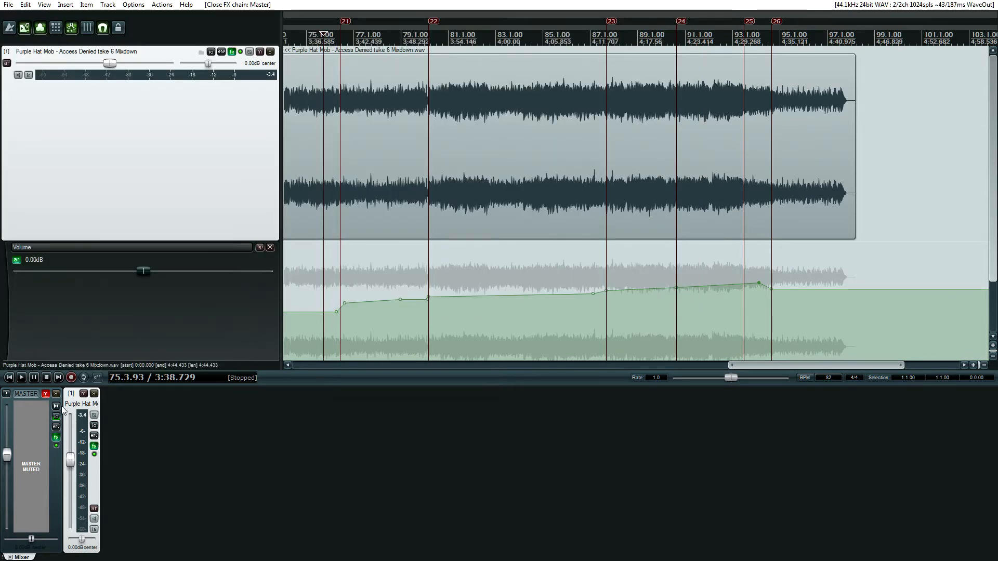
{"action": "left_click", "coordinate": [46, 393]}
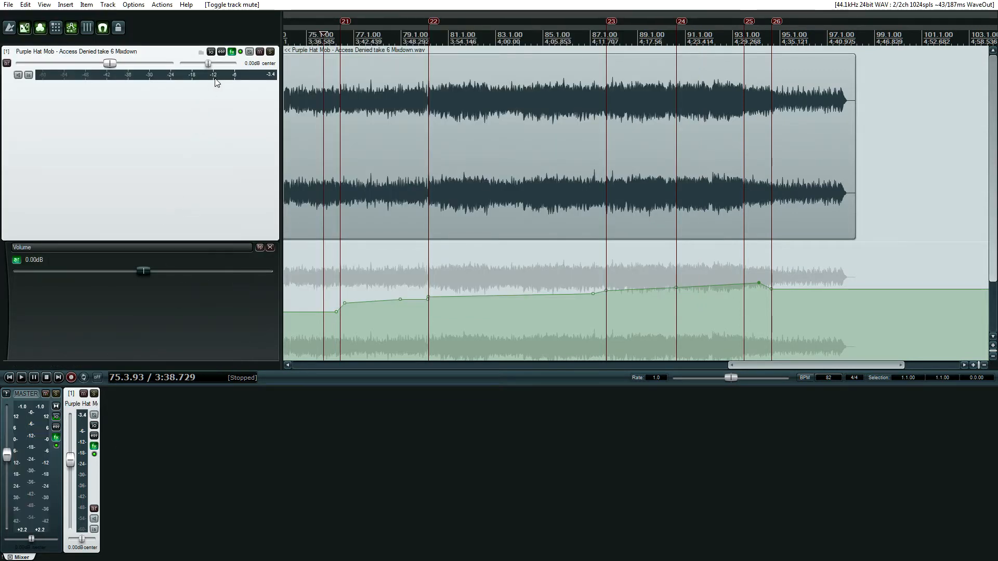
- Open the mixdown track's T-RackS Master EQ 432 and examine its shelving and mid/side controls against the envelope between markers 1 and 8
{"action": "left_click_drag", "start_coordinate": [765, 368], "coordinate": [343, 363]}
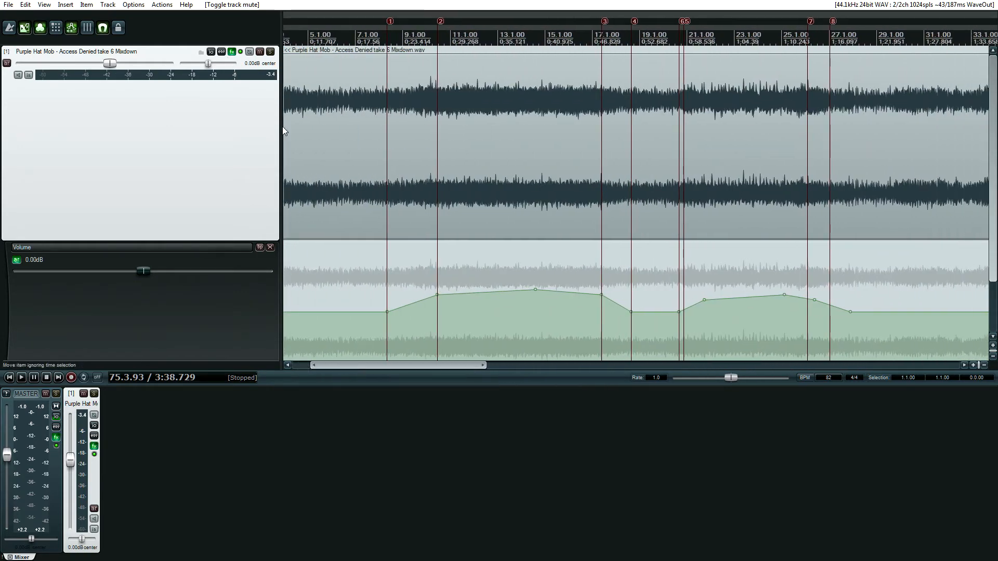
{"action": "left_click", "coordinate": [232, 52]}
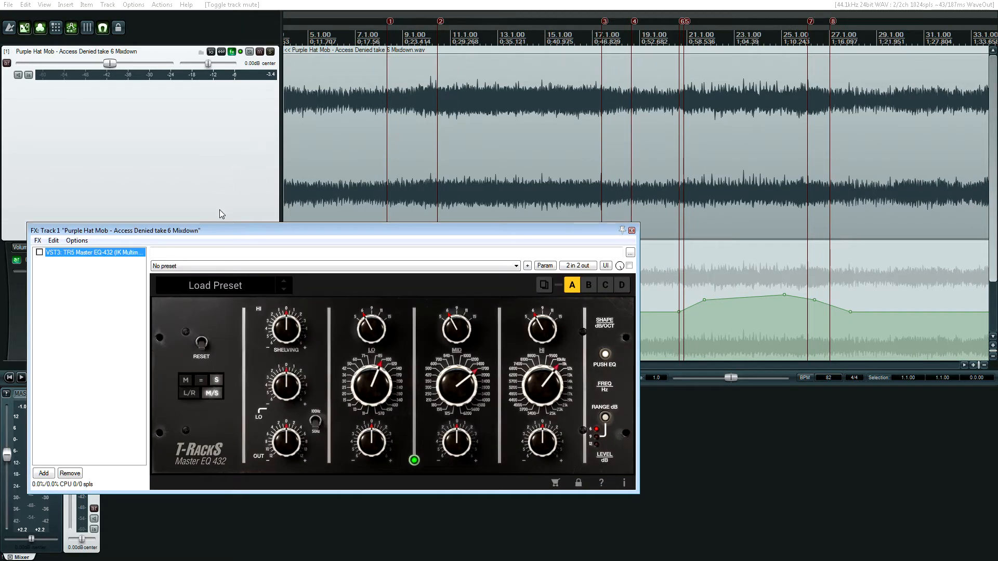
{"action": "left_click_drag", "start_coordinate": [258, 230], "coordinate": [380, 232]}
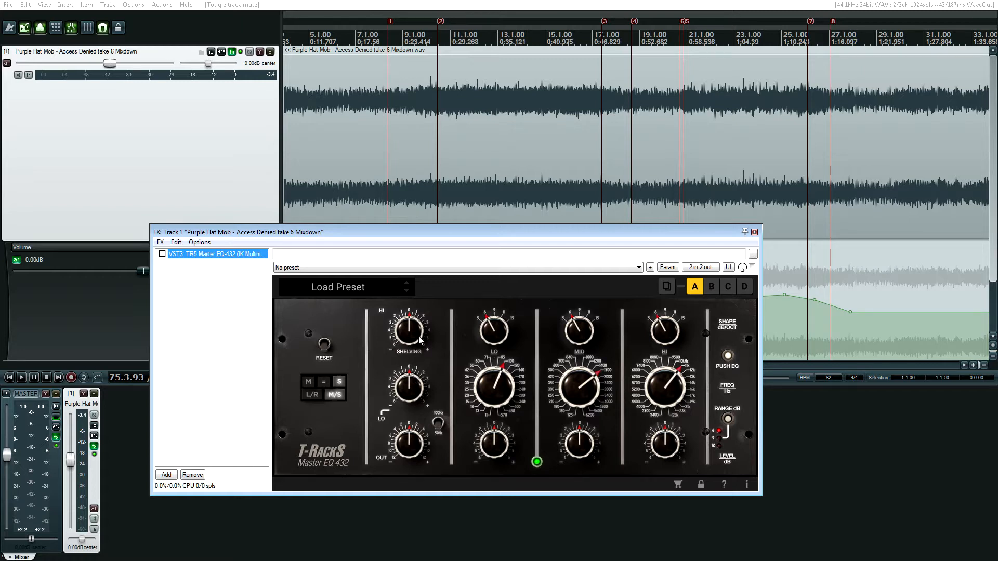
{"action": "mouse_move", "coordinate": [419, 340]}
{"action": "left_mouse_down"}
{"action": "mouse_move", "coordinate": [413, 331]}
{"action": "mouse_move", "coordinate": [414, 339]}
{"action": "left_mouse_up"}
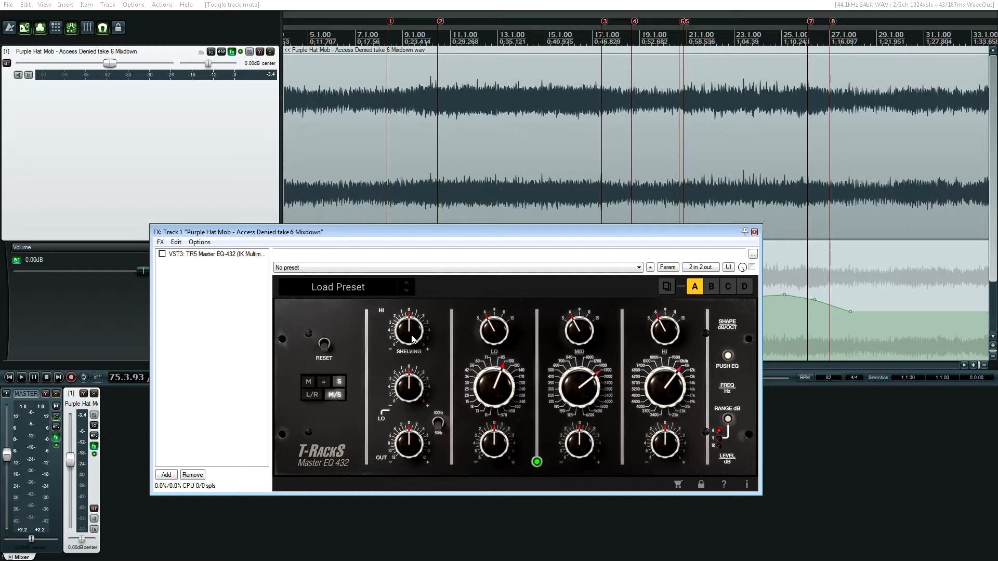
{"action": "left_click_drag", "start_coordinate": [384, 229], "coordinate": [441, 362]}
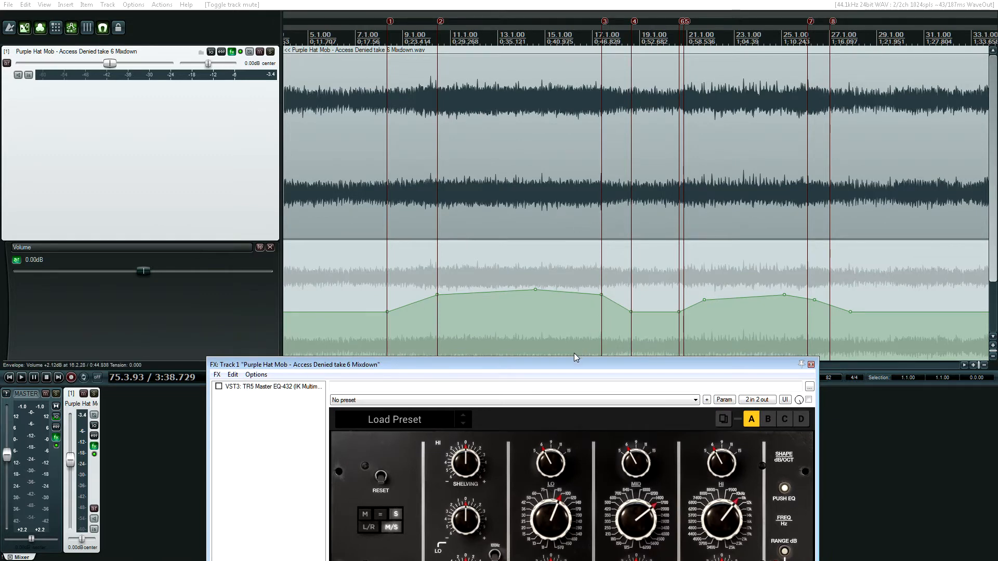
{"action": "left_click_drag", "start_coordinate": [568, 363], "coordinate": [485, 220]}
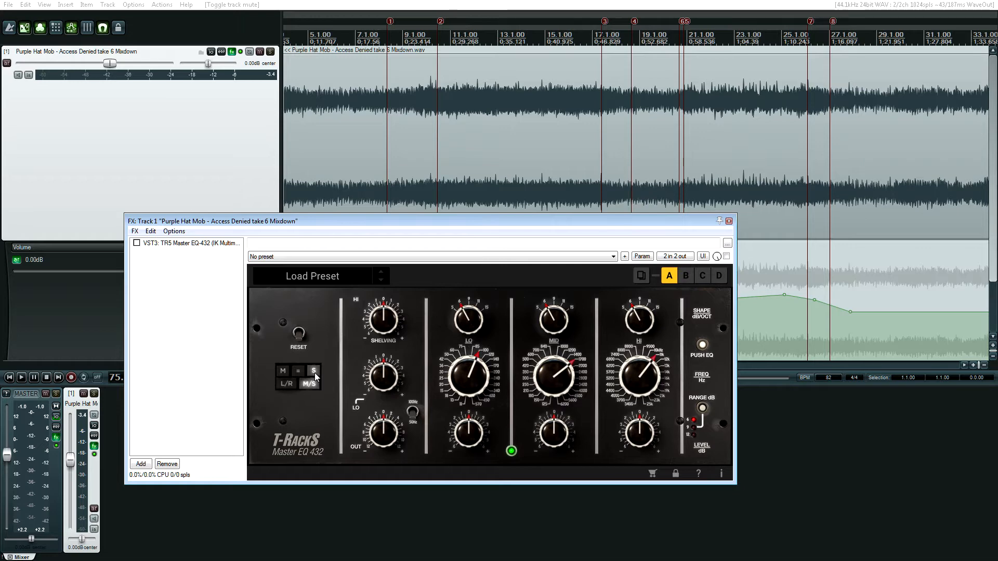
- Open the mixdown track's envelope list and examine the Master EQ 432 parameters available for automation
{"action": "left_click_drag", "start_coordinate": [408, 220], "coordinate": [458, 328]}
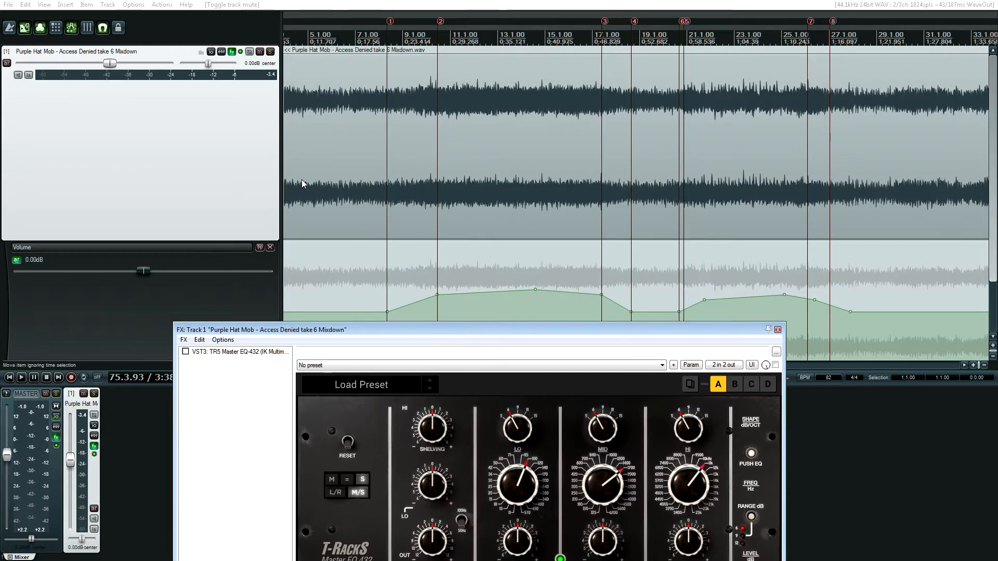
{"action": "left_click", "coordinate": [235, 131]}
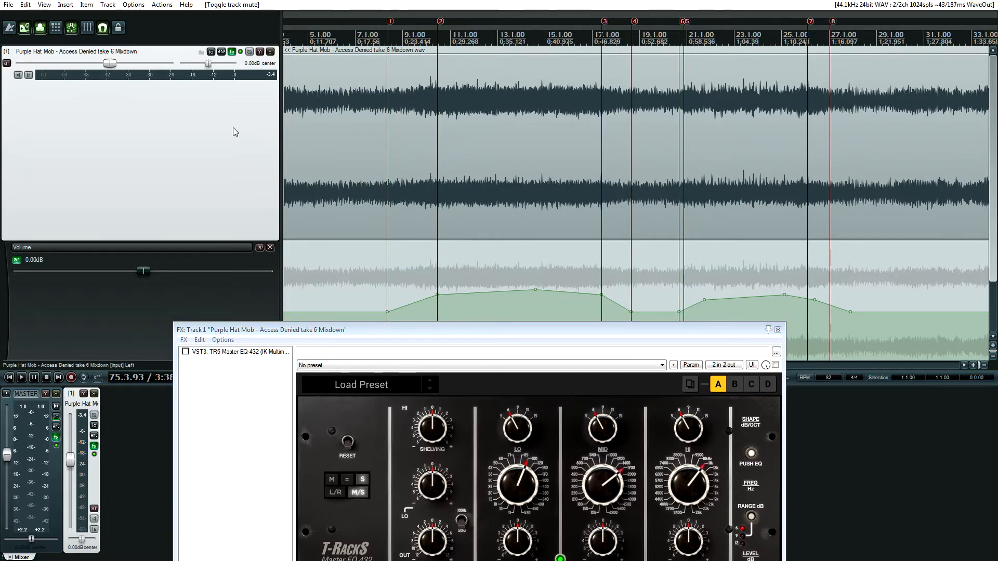
{"action": "left_click", "coordinate": [222, 52]}
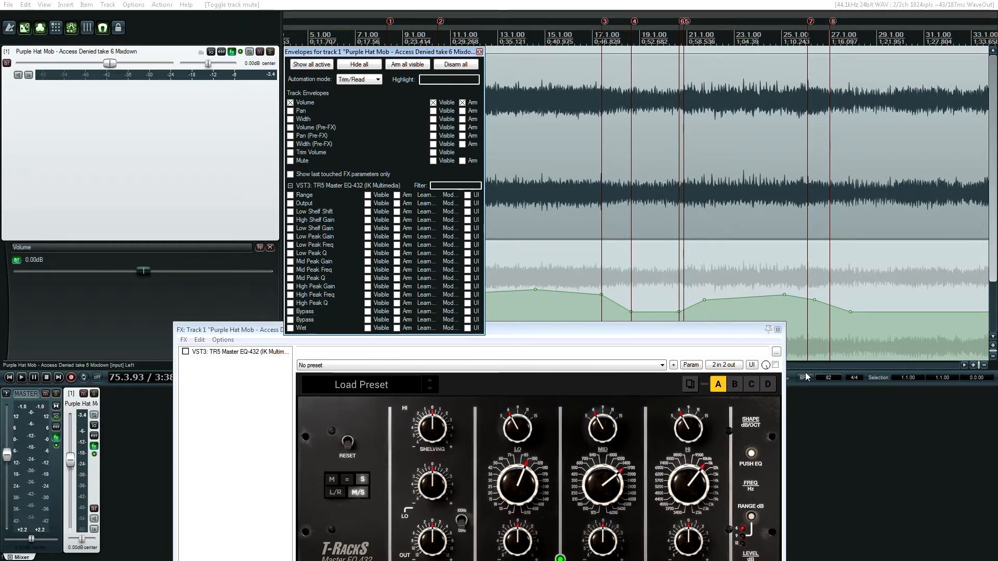
- Add a Bypass envelope for the Master EQ 432, enable the EQ in the mixdown track's FX chain, and close the chain
{"action": "left_click", "coordinate": [327, 313]}
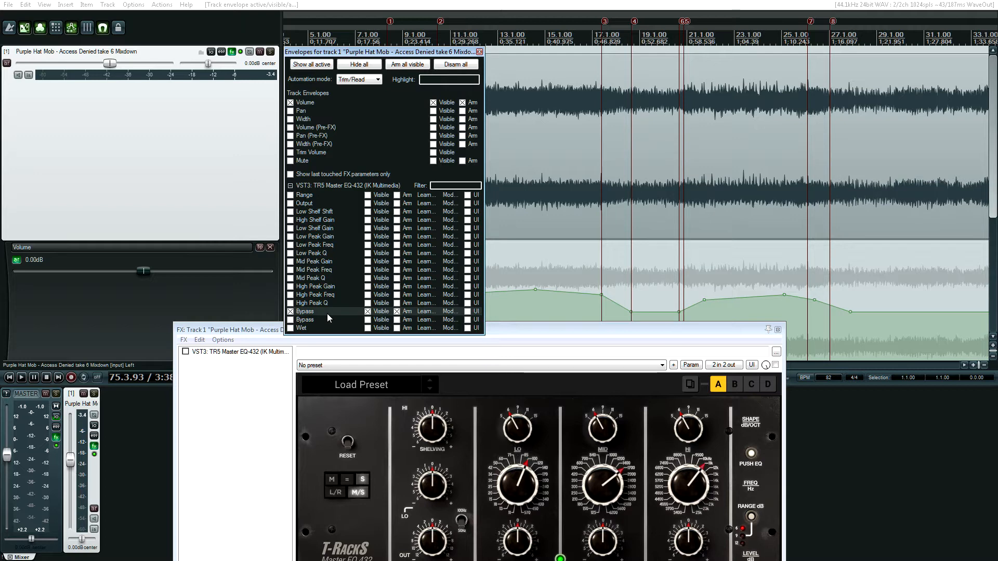
{"action": "left_click", "coordinate": [185, 352]}
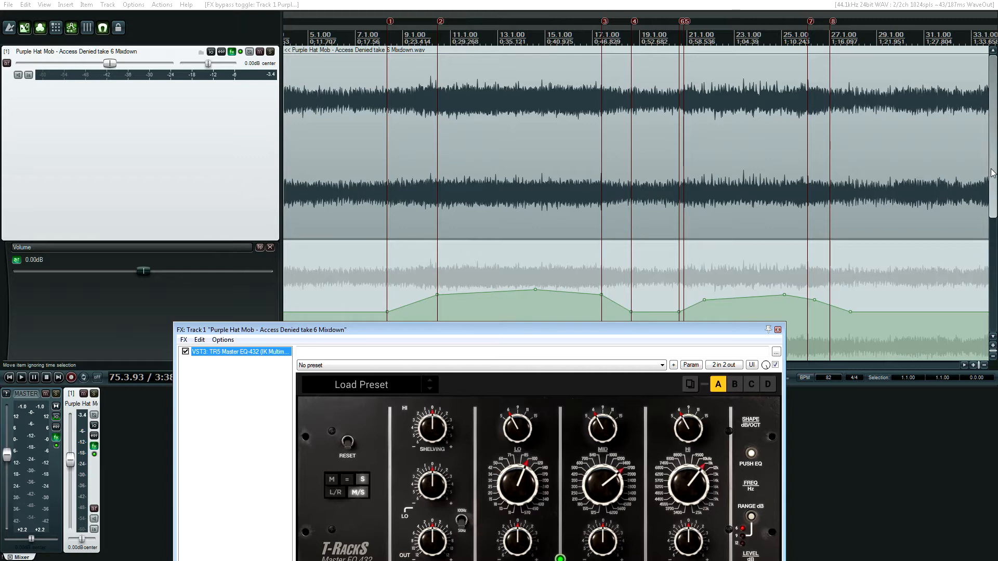
{"action": "left_click_drag", "start_coordinate": [992, 175], "coordinate": [986, 305]}
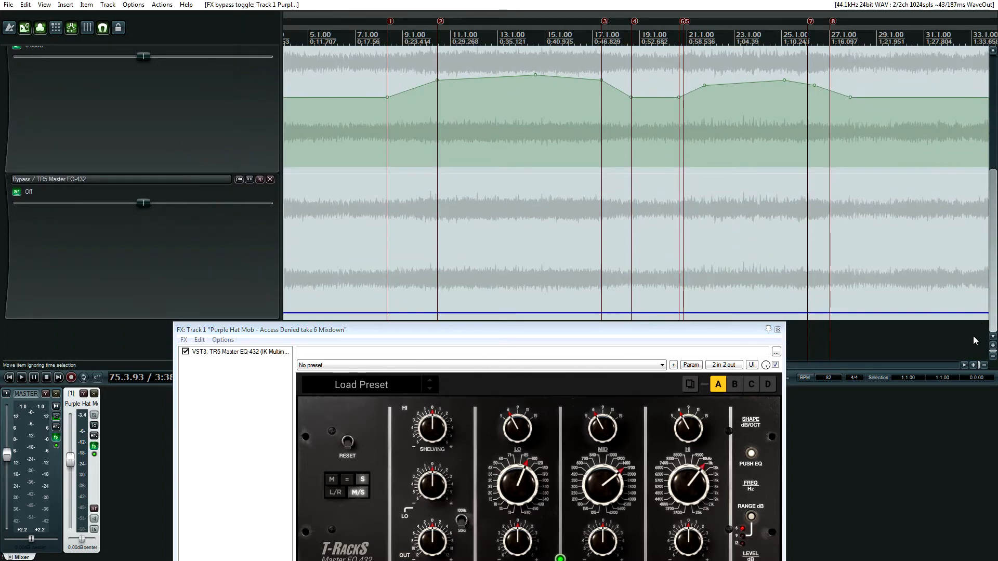
{"action": "left_click", "coordinate": [485, 358]}
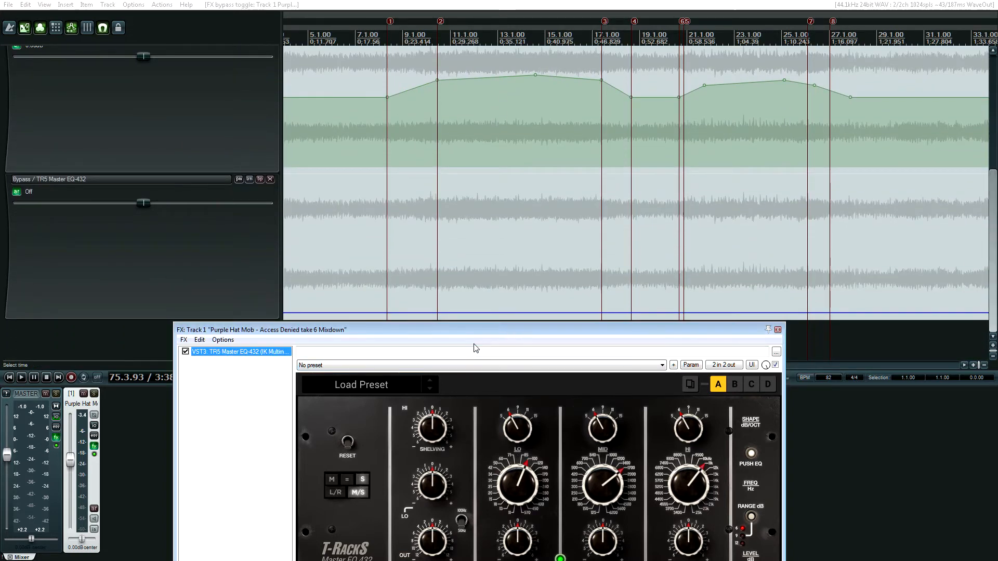
{"action": "left_click_drag", "start_coordinate": [467, 334], "coordinate": [363, 386]}
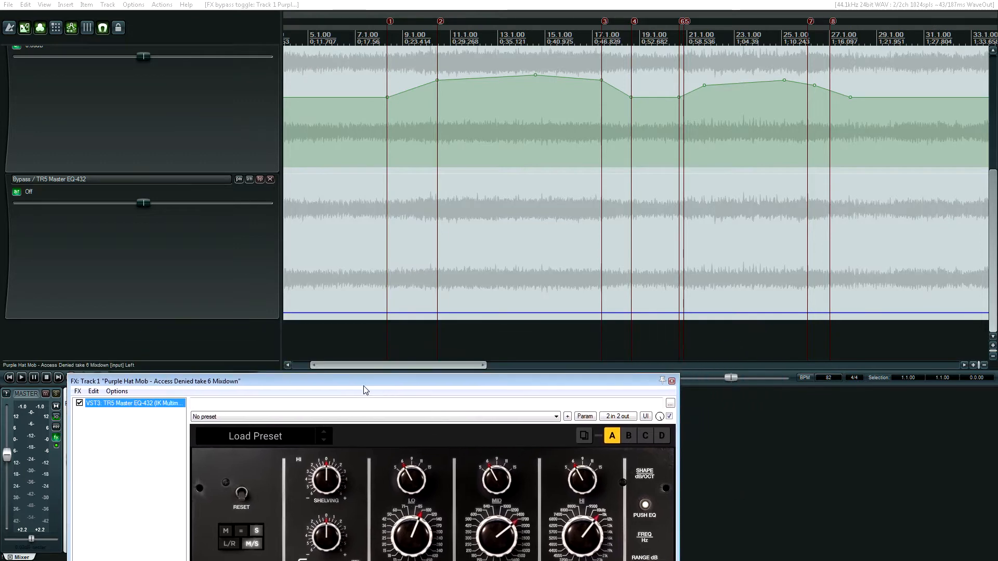
{"action": "left_click", "coordinate": [672, 382]}
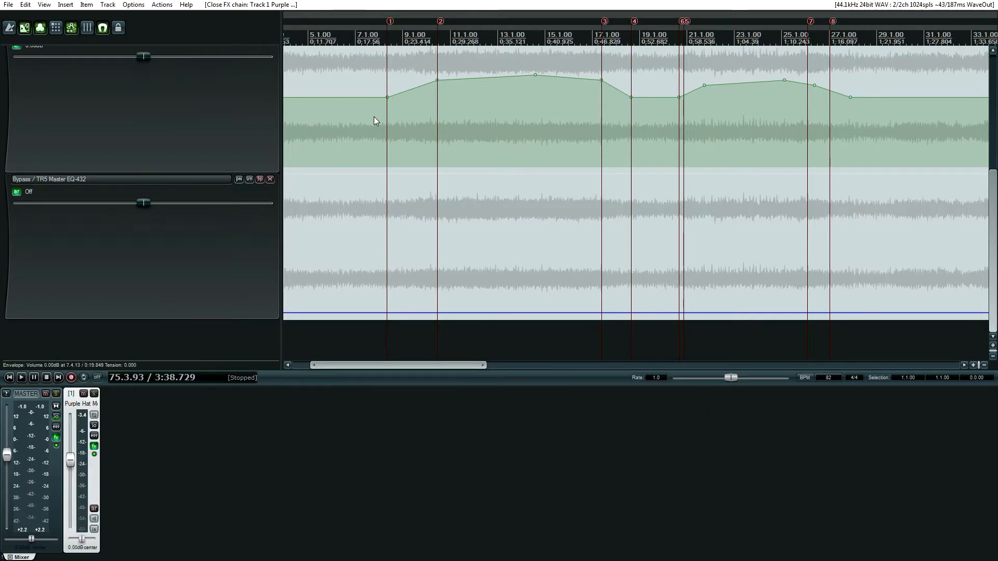
- Move the edit cursor to marker 1, where the first volume rise begins
{"action": "left_click_drag", "start_coordinate": [419, 365], "coordinate": [372, 371]}
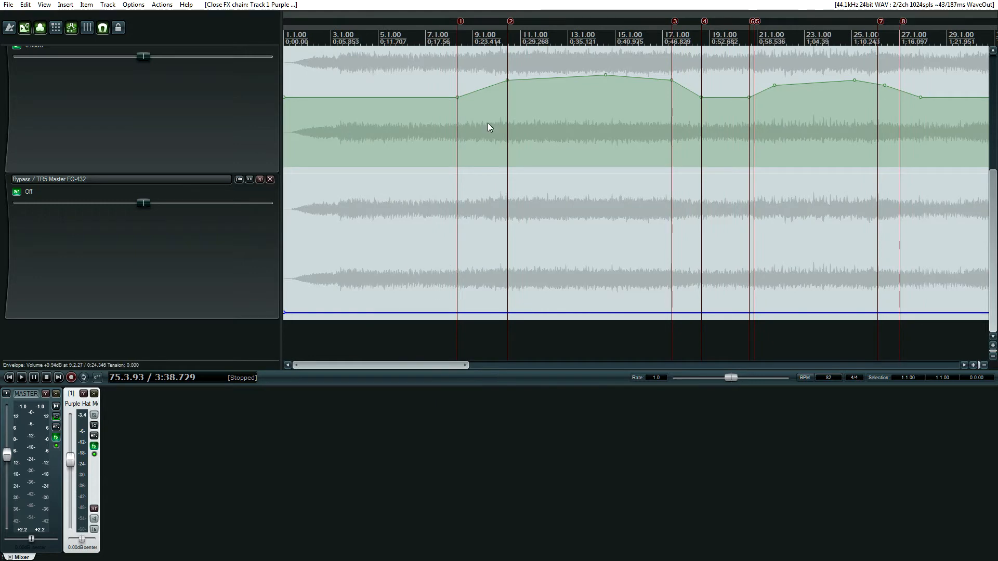
{"action": "left_click_drag", "start_coordinate": [991, 193], "coordinate": [959, 136]}
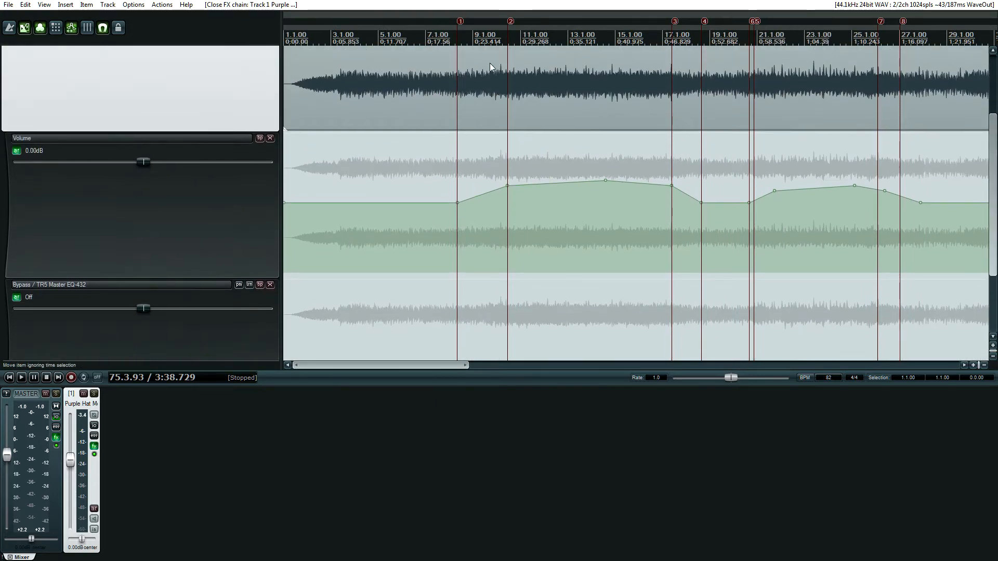
{"action": "key", "text": "1"}
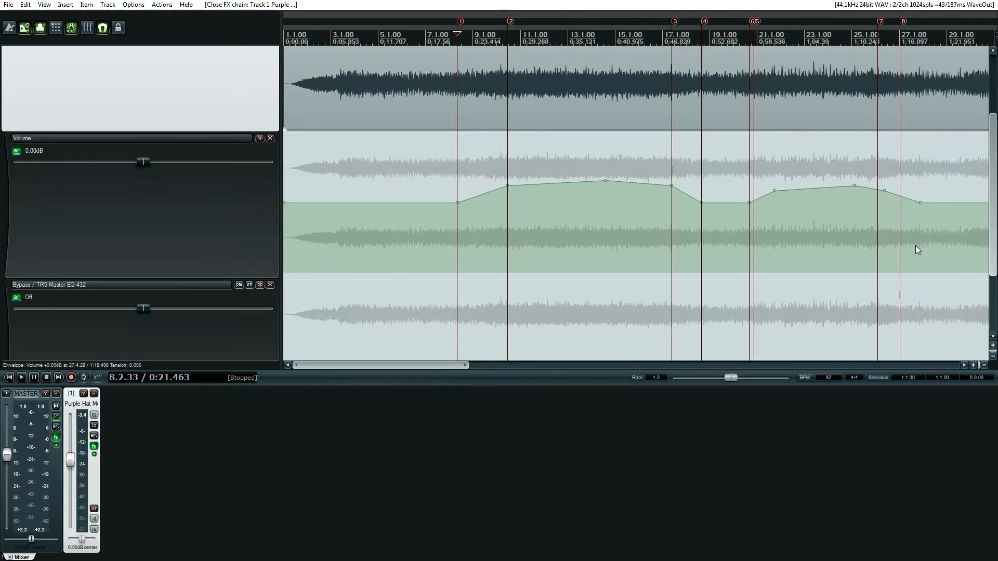
- In the mixdown's Master EQ 432, boost the side signal's high band at a lower frequency with a shape of about 11 dB/oct
{"action": "left_click_drag", "start_coordinate": [991, 227], "coordinate": [989, 161]}
{"action": "left_click", "coordinate": [232, 52]}
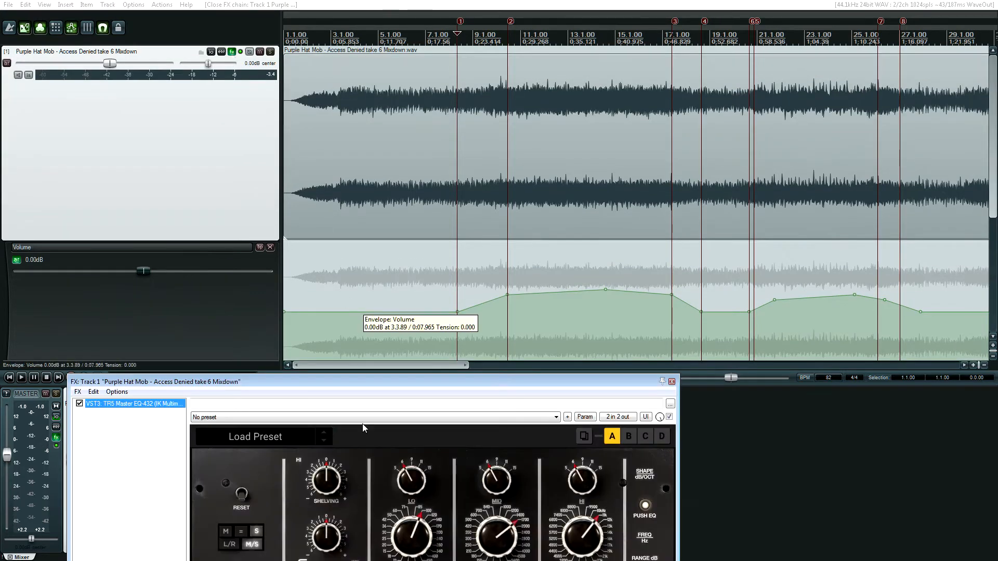
{"action": "left_click_drag", "start_coordinate": [370, 382], "coordinate": [489, 180]}
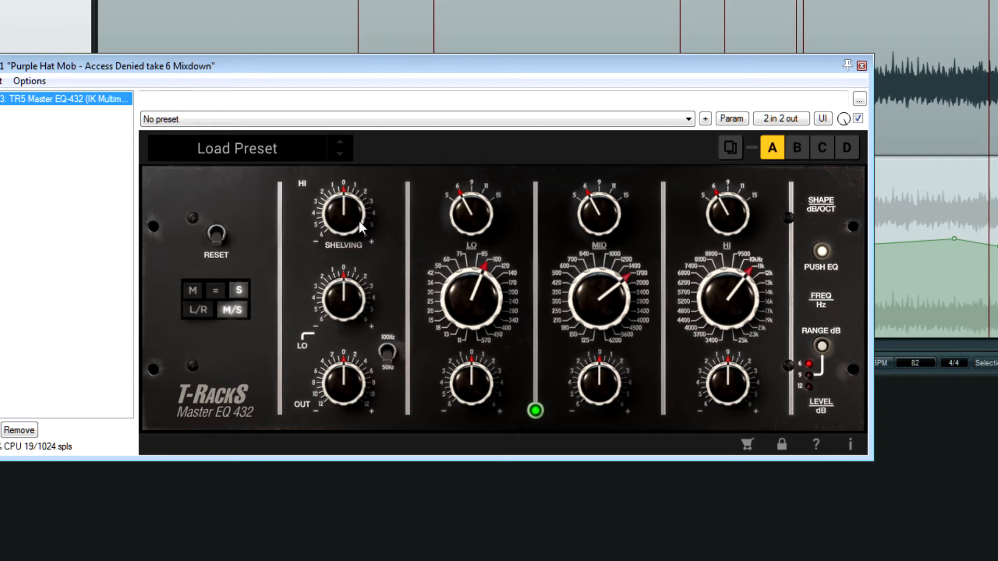
{"action": "scroll", "coordinate": [358, 220], "scroll_direction": "down", "scroll_amount": 3}
{"action": "scroll", "coordinate": [357, 221], "scroll_direction": "up", "scroll_amount": 3}
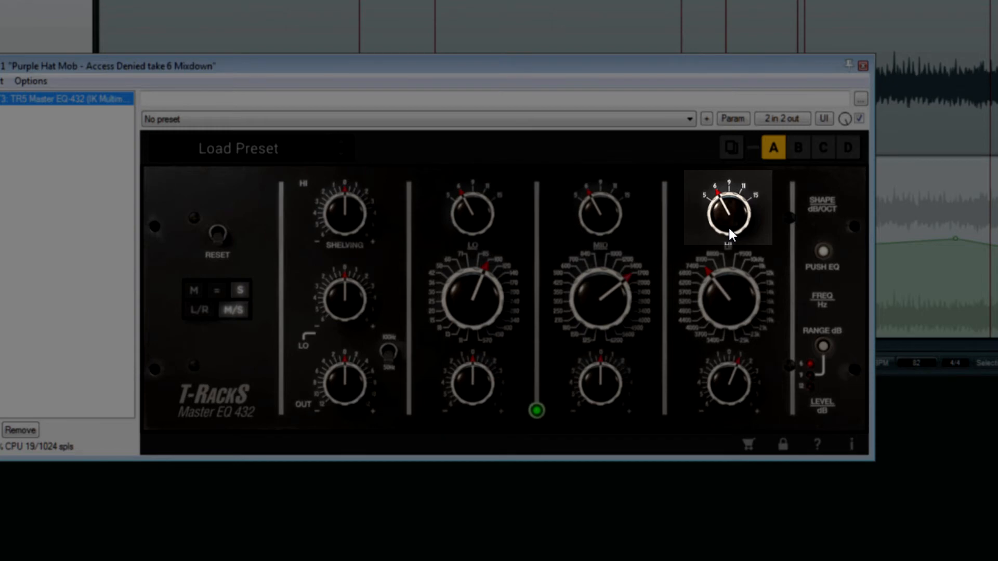
{"action": "left_click", "coordinate": [728, 224]}
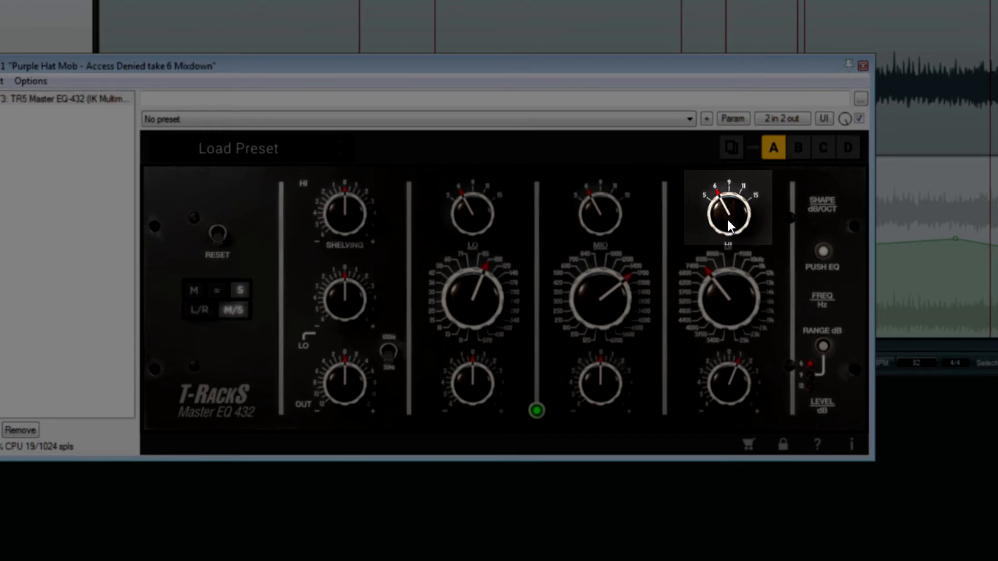
{"action": "left_click_drag", "start_coordinate": [726, 156], "coordinate": [723, 136]}
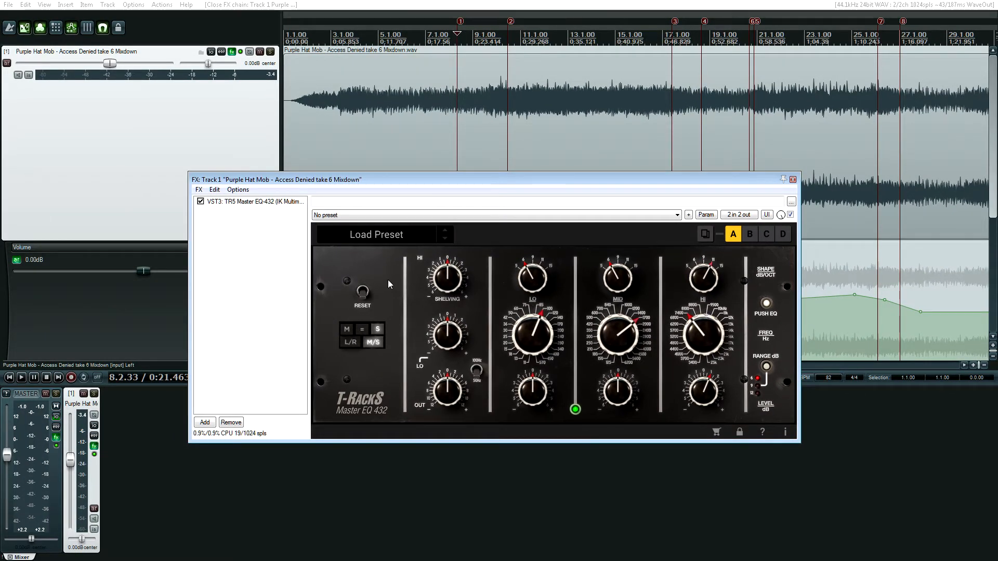
{"action": "left_click", "coordinate": [793, 179]}
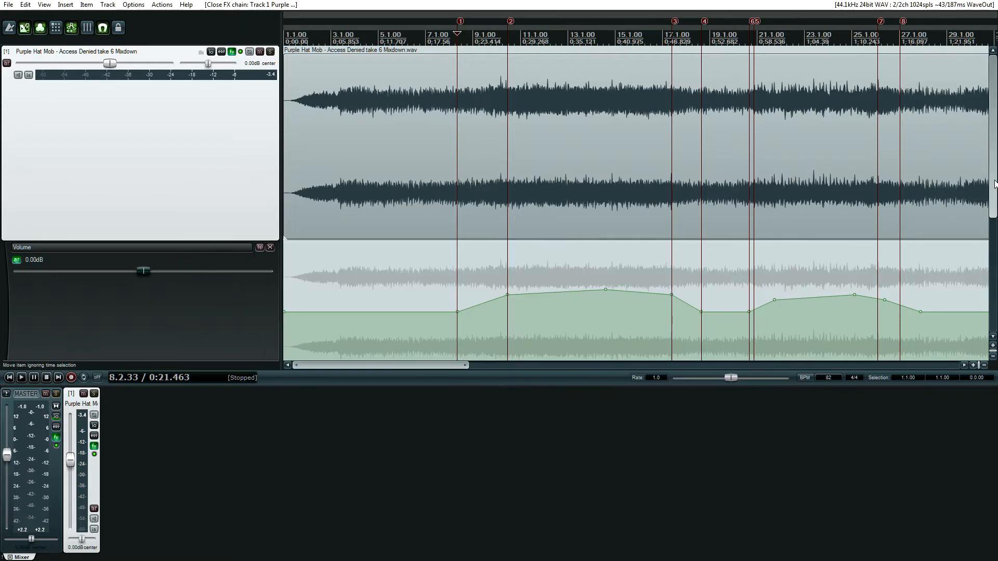
- Try adding and raising a point on the Master EQ 432's Bypass envelope at marker 1, and undo the edits
{"action": "left_click_drag", "start_coordinate": [994, 189], "coordinate": [985, 307]}
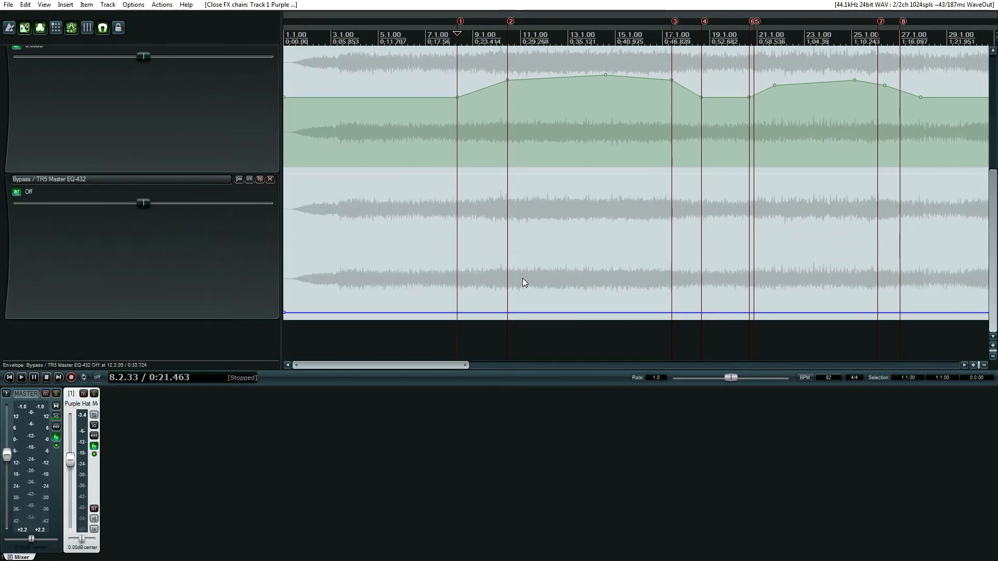
{"action": "scroll", "coordinate": [457, 305], "scroll_direction": "up", "scroll_amount": 3}
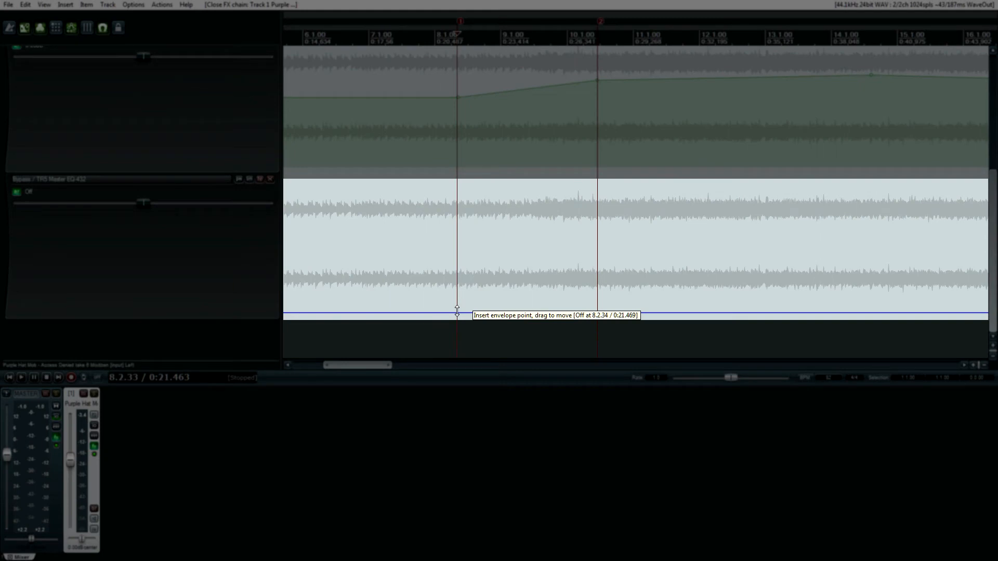
{"action": "mouse_move", "coordinate": [457, 311]}
{"action": "left_mouse_down"}
{"action": "mouse_move", "coordinate": [464, 292]}
{"action": "mouse_move", "coordinate": [453, 319]}
{"action": "mouse_move", "coordinate": [462, 309]}
{"action": "mouse_move", "coordinate": [414, 314]}
{"action": "mouse_move", "coordinate": [473, 314]}
{"action": "mouse_move", "coordinate": [458, 319]}
{"action": "left_mouse_up"}
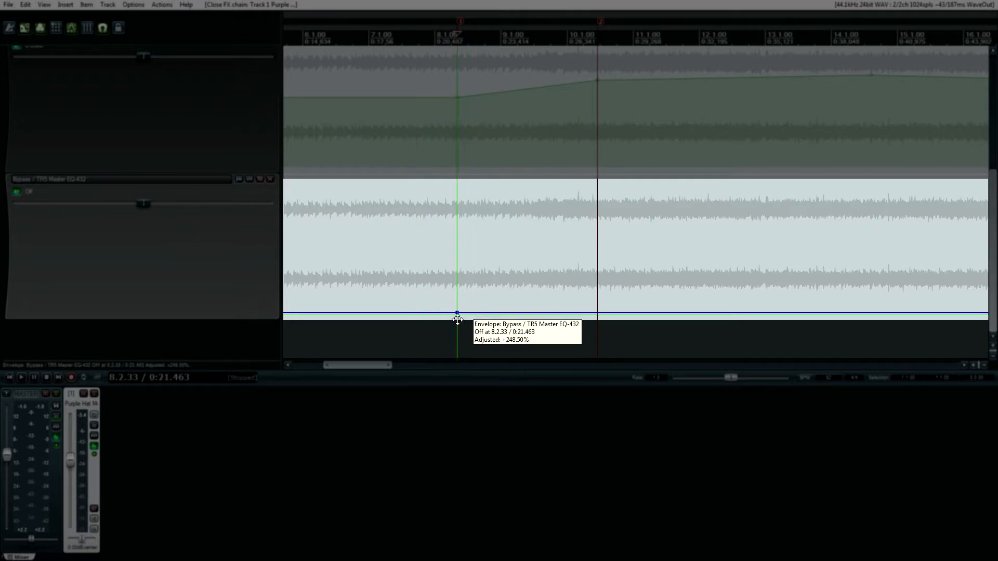
{"action": "scroll", "coordinate": [458, 319], "scroll_direction": "up", "scroll_amount": 5}
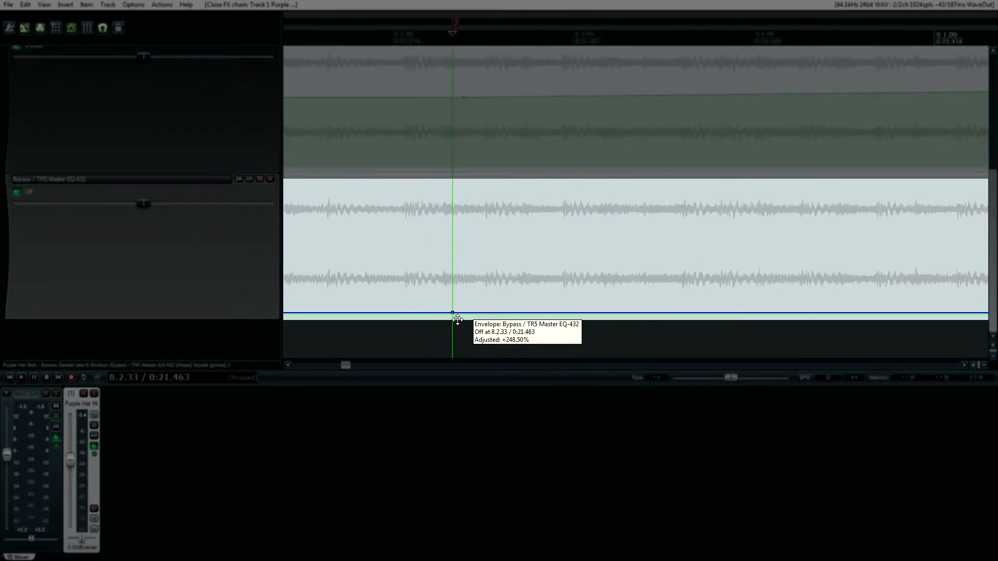
{"action": "left_click_drag", "start_coordinate": [455, 317], "coordinate": [461, 253]}
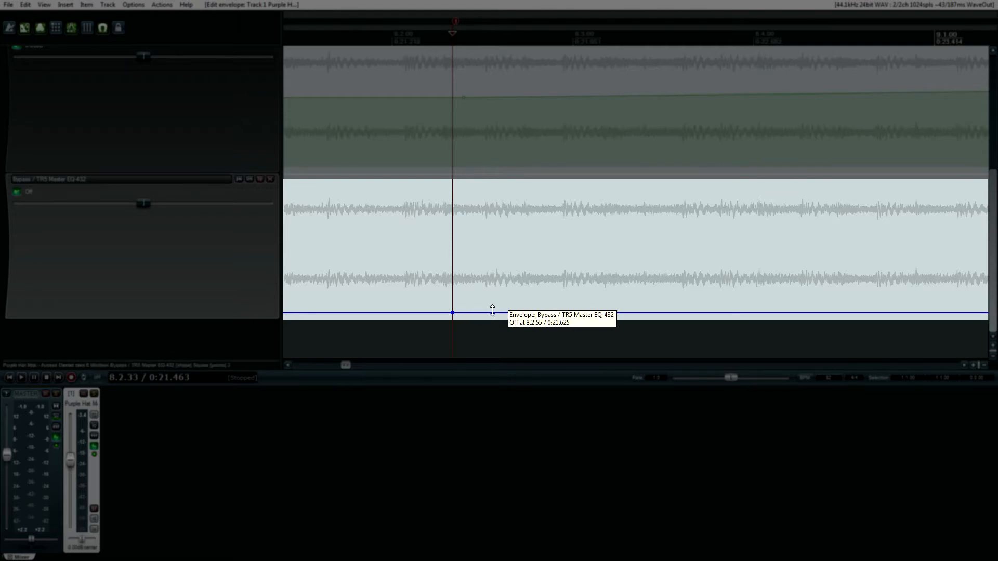
{"action": "key", "text": "ctrl+z"}
{"action": "key", "text": "ctrl+z"}
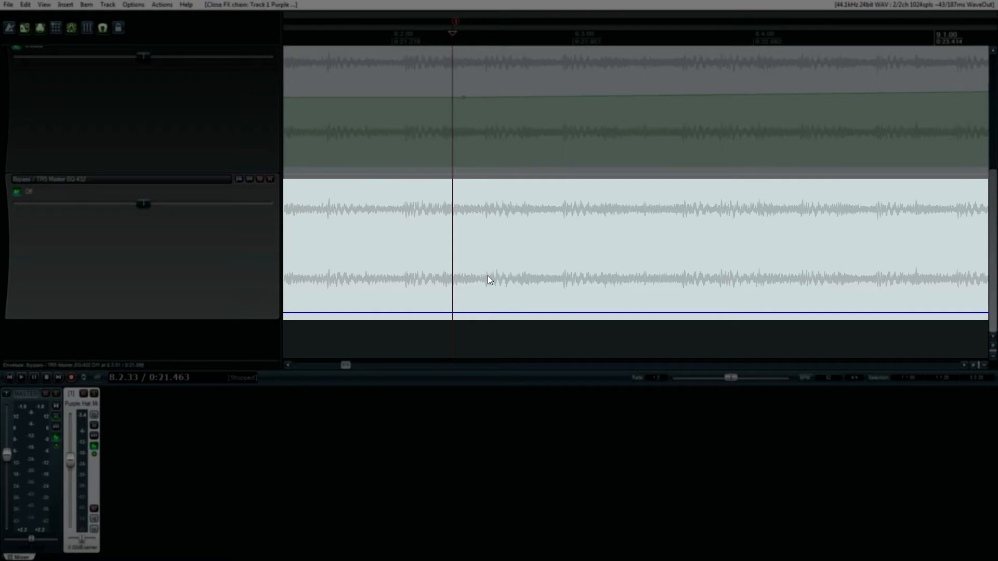
- Play the mixdown from just before marker 1 towards marker 2 to hear where the section changes
{"action": "scroll", "coordinate": [488, 276], "scroll_direction": "down", "scroll_amount": 5}
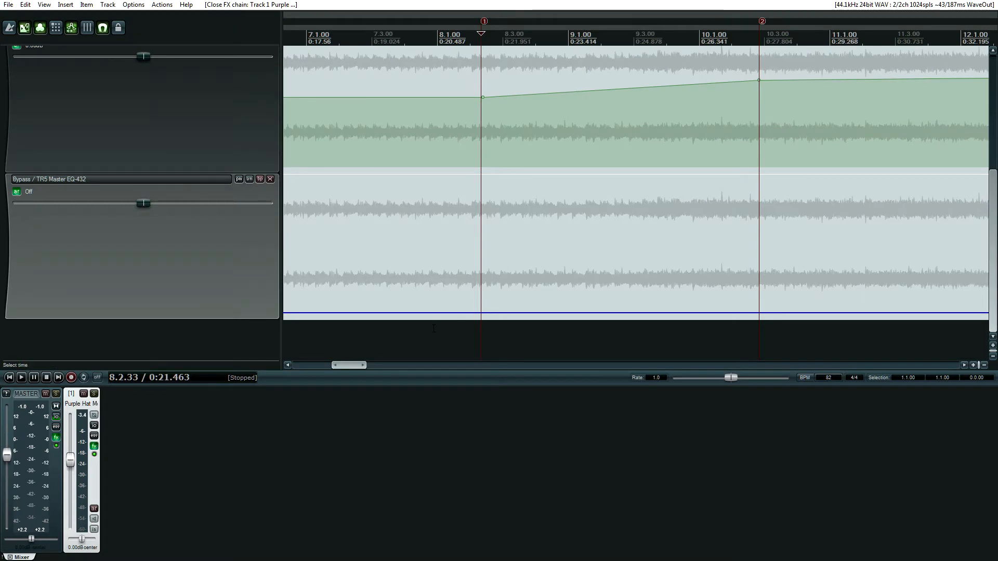
{"action": "left_click", "coordinate": [416, 336]}
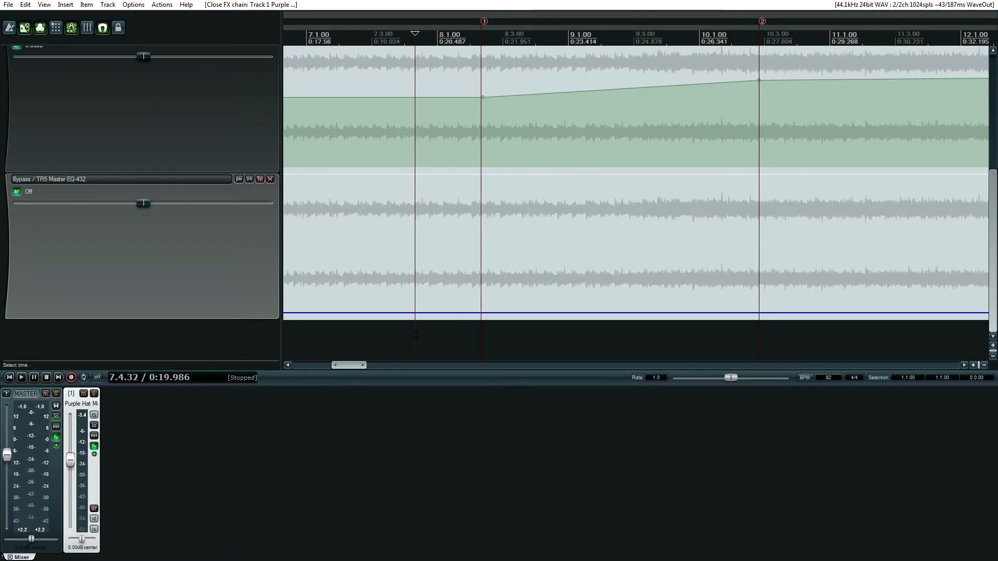
{"action": "left_click", "coordinate": [471, 331]}
{"action": "key", "text": "space"}
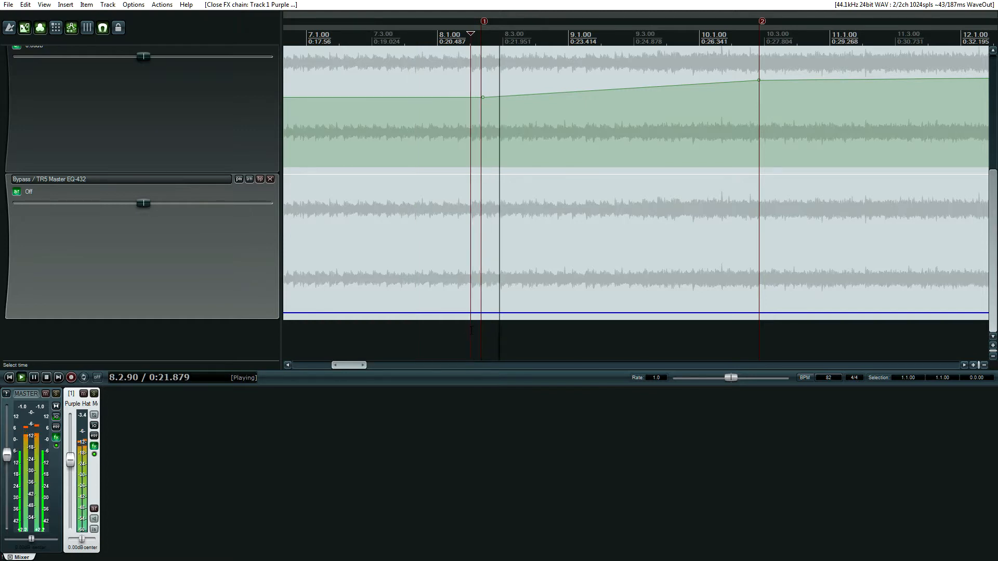
{"action": "scroll", "coordinate": [768, 336], "scroll_direction": "up", "scroll_amount": 2}
{"action": "scroll", "coordinate": [768, 335], "scroll_direction": "up", "scroll_amount": 1}
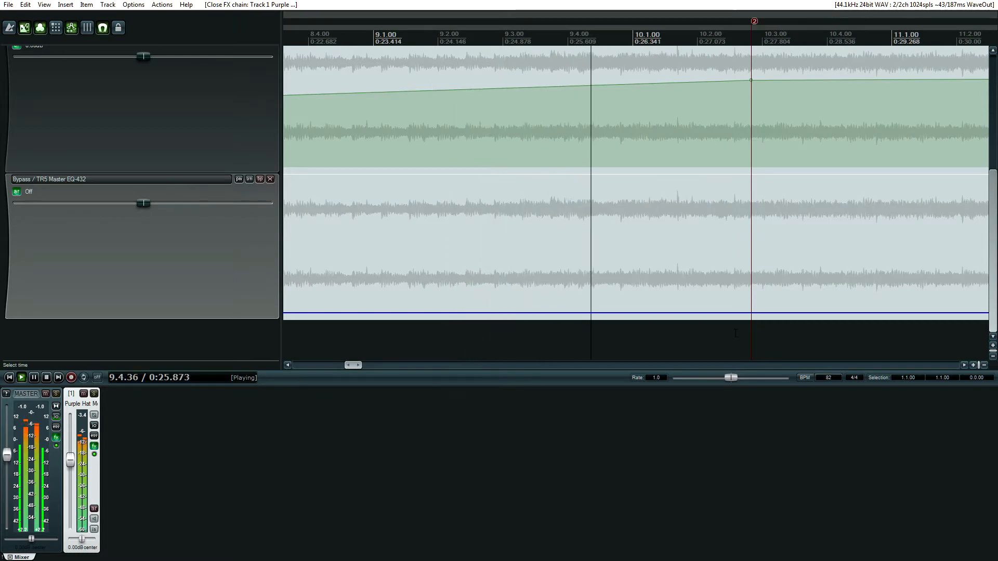
{"action": "key", "text": "space"}
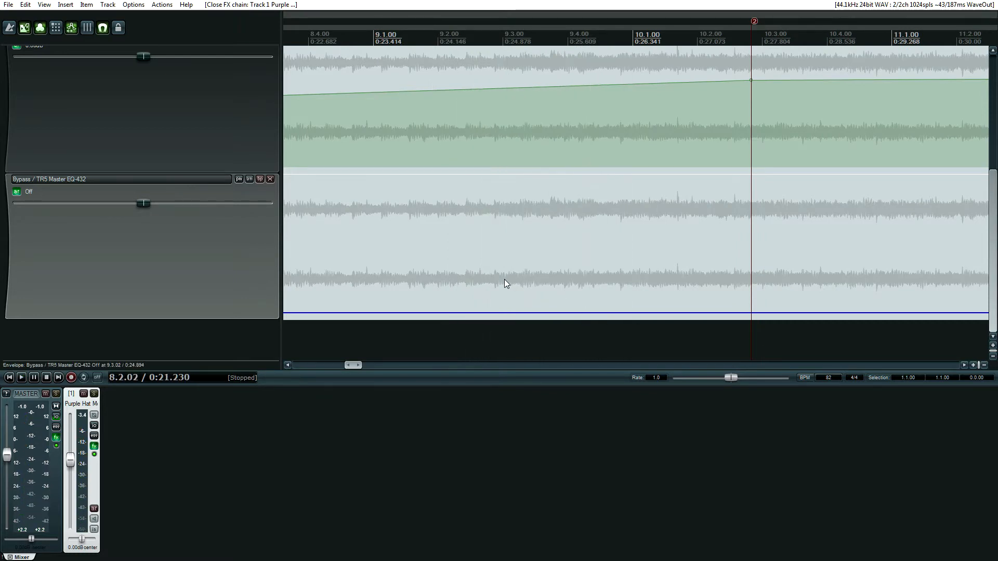
- Audition short passages around bar 9.3 to pinpoint the section change, leaving the edit cursor at 9.2.47
{"action": "left_click", "coordinate": [478, 118]}
{"action": "key", "text": "space"}
{"action": "key", "text": "space"}
{"action": "left_click", "coordinate": [510, 333]}
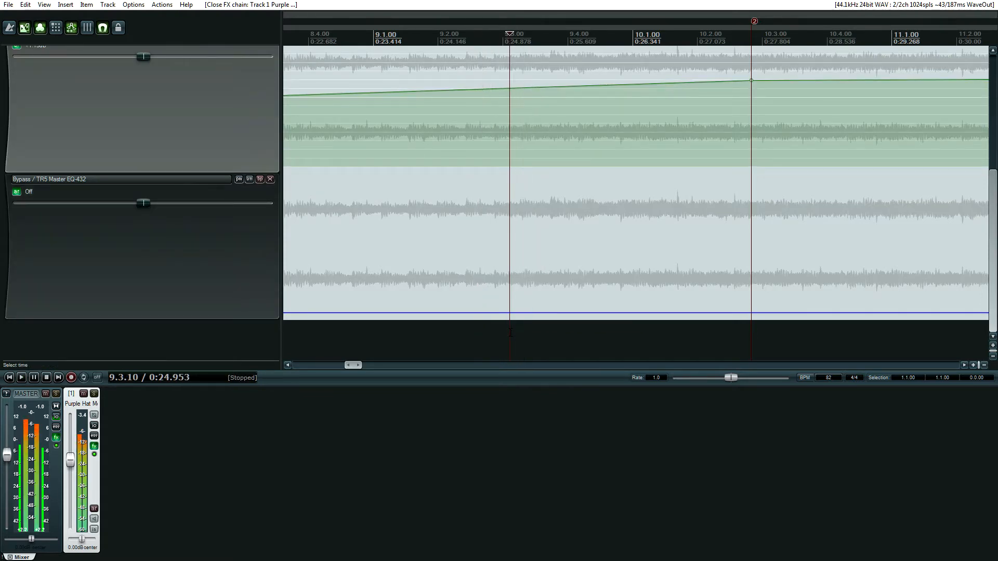
{"action": "left_click", "coordinate": [496, 331]}
{"action": "key", "text": "space"}
{"action": "key", "text": "space"}
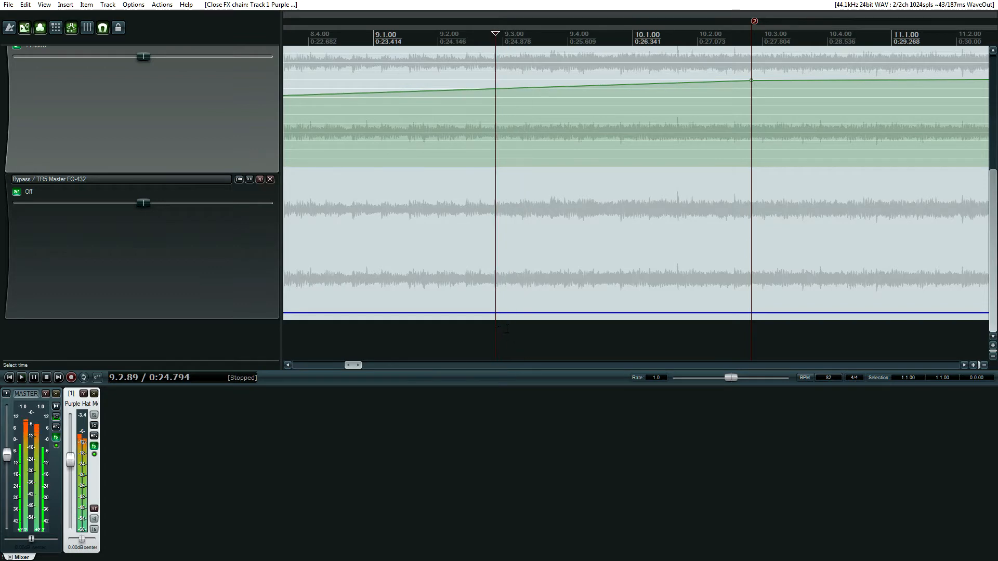
{"action": "left_click", "coordinate": [506, 329]}
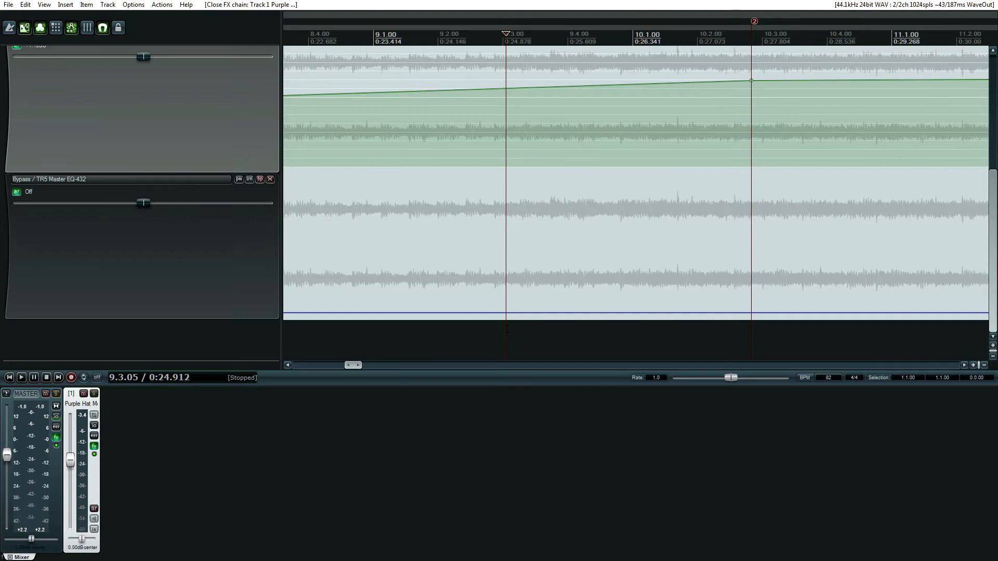
{"action": "scroll", "coordinate": [509, 328], "scroll_direction": "up", "scroll_amount": 2}
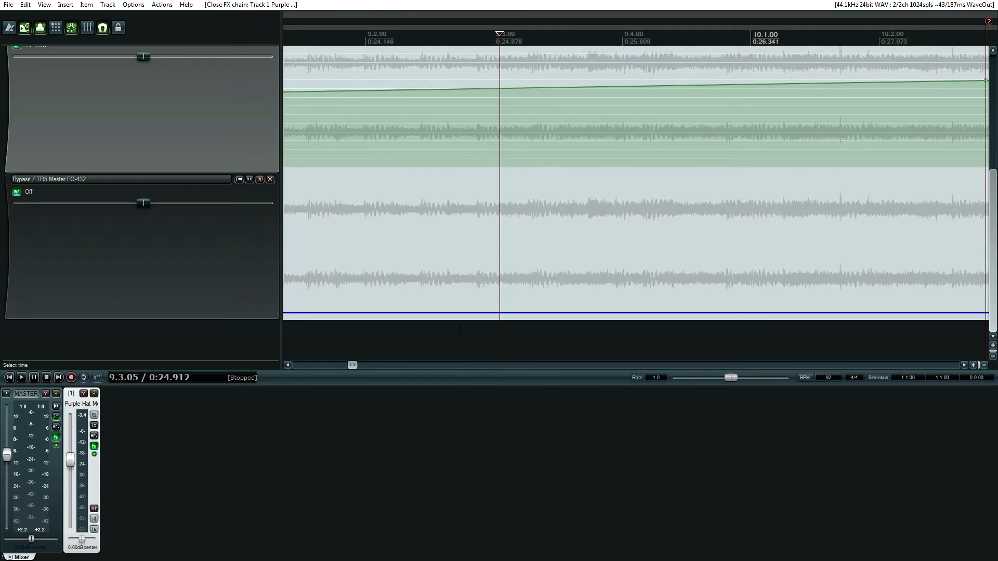
{"action": "left_click", "coordinate": [459, 331]}
{"action": "left_click", "coordinate": [426, 331]}
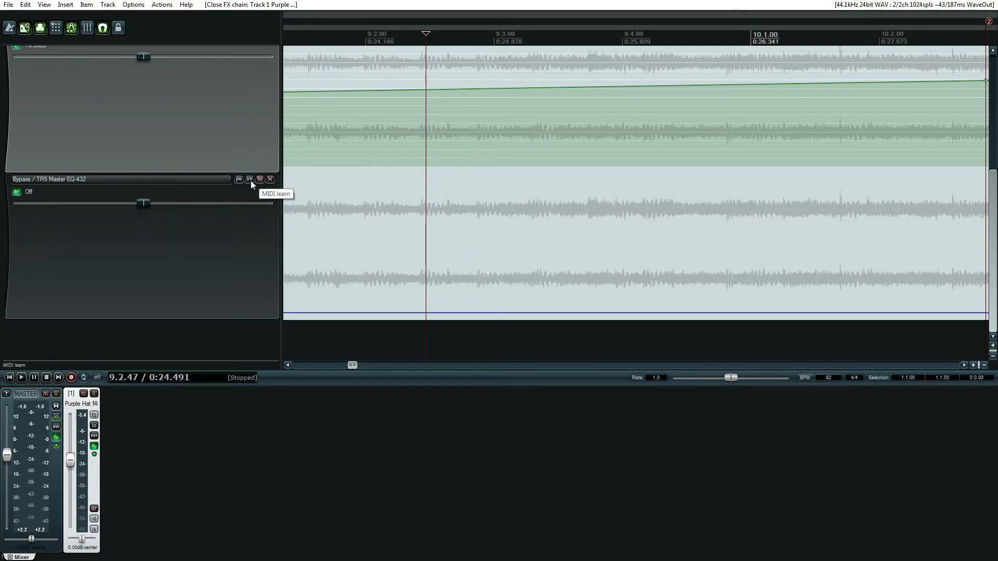
- Clear the Master EQ 432's Bypass envelope and reopen the mixdown track's FX chain
{"action": "left_click", "coordinate": [270, 180]}
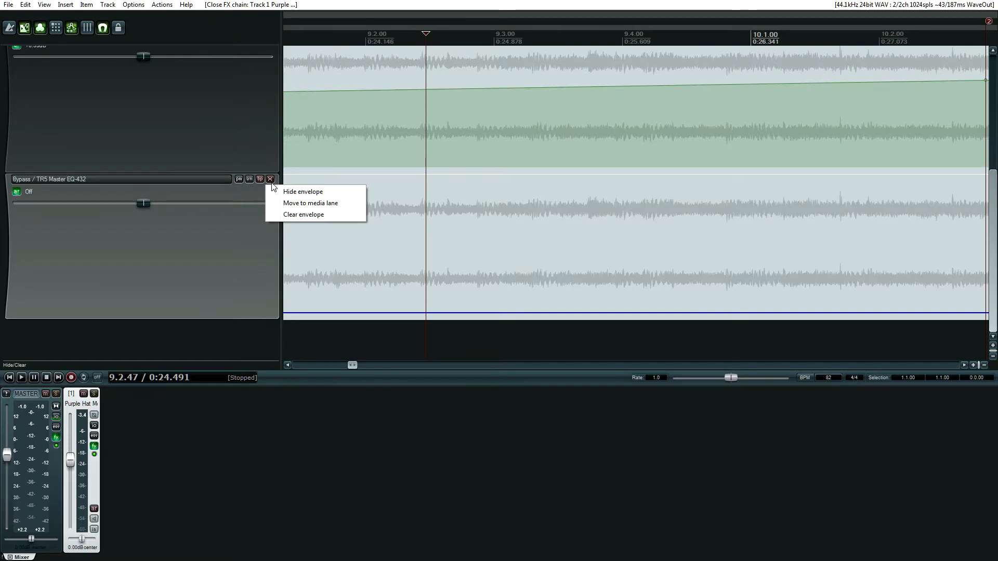
{"action": "left_click", "coordinate": [285, 214]}
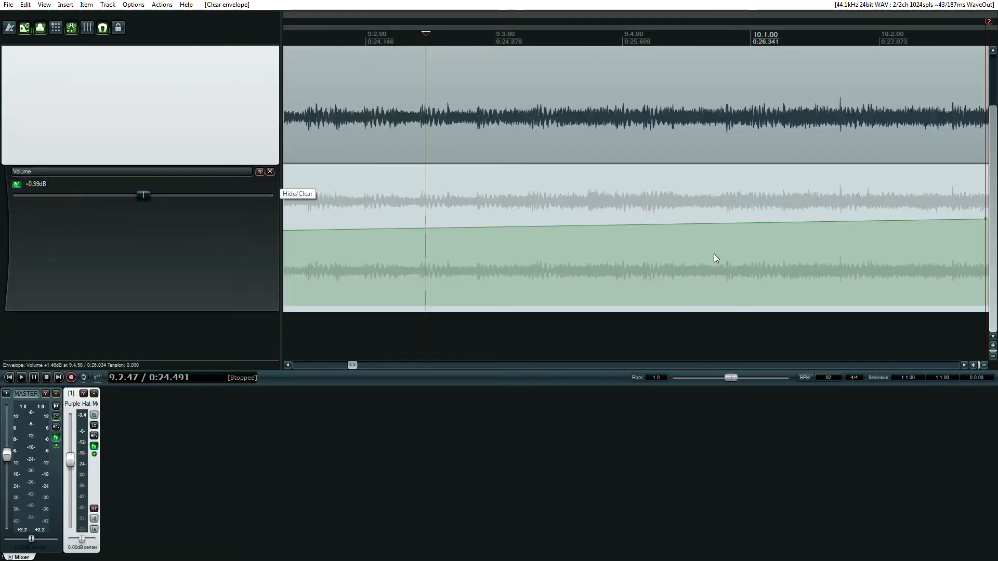
{"action": "scroll", "coordinate": [605, 130], "scroll_direction": "up", "scroll_amount": 3}
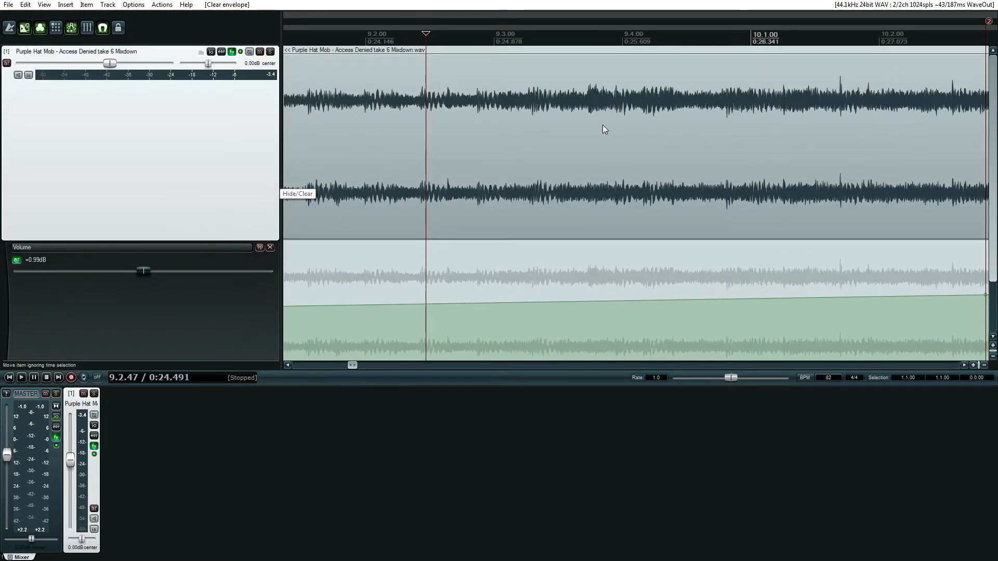
{"action": "left_click", "coordinate": [232, 52]}
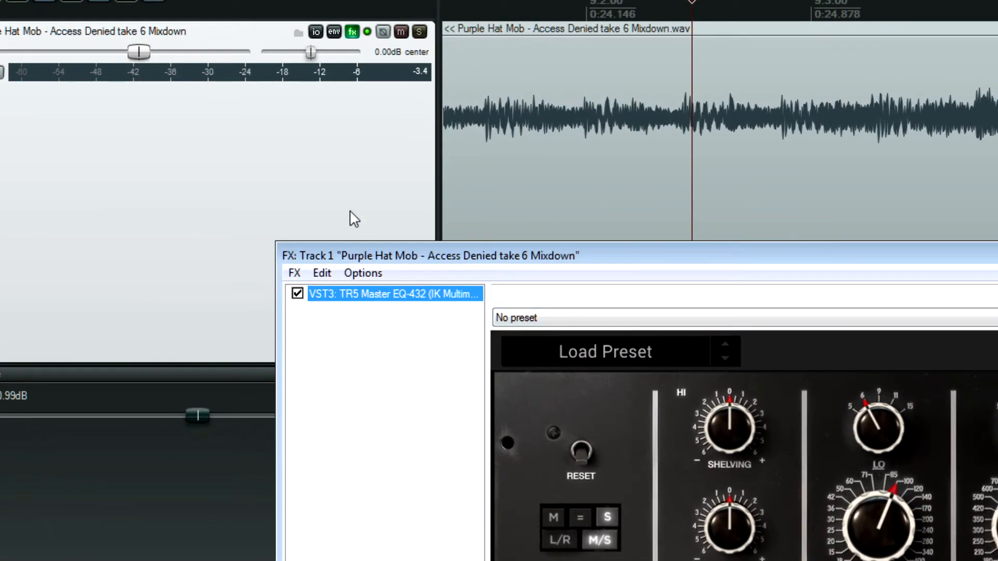
- Show the Master EQ 432's High Peak Gain envelope on the mixdown track and move the FX window clear of its lane
{"action": "left_click", "coordinate": [333, 32]}
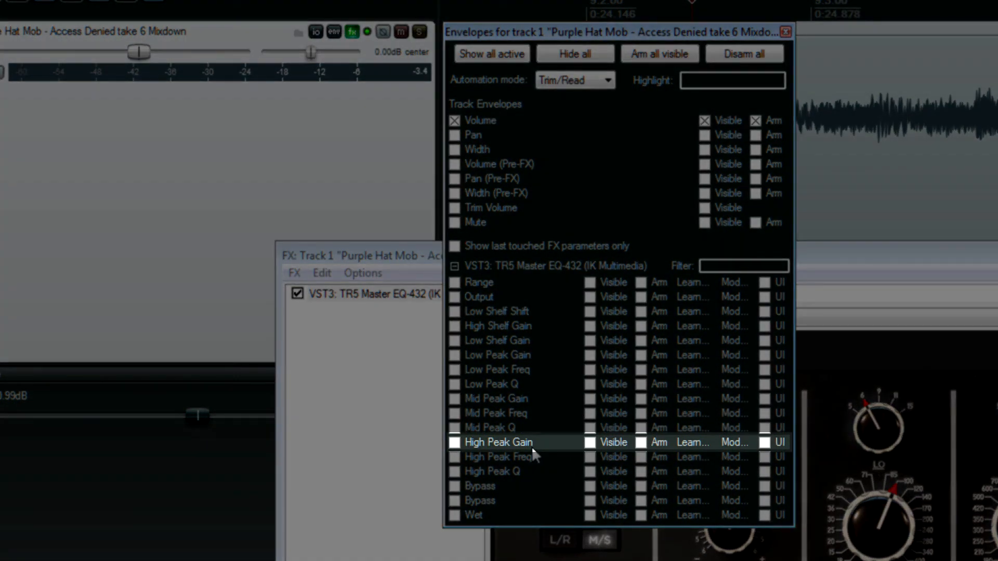
{"action": "left_click", "coordinate": [528, 444]}
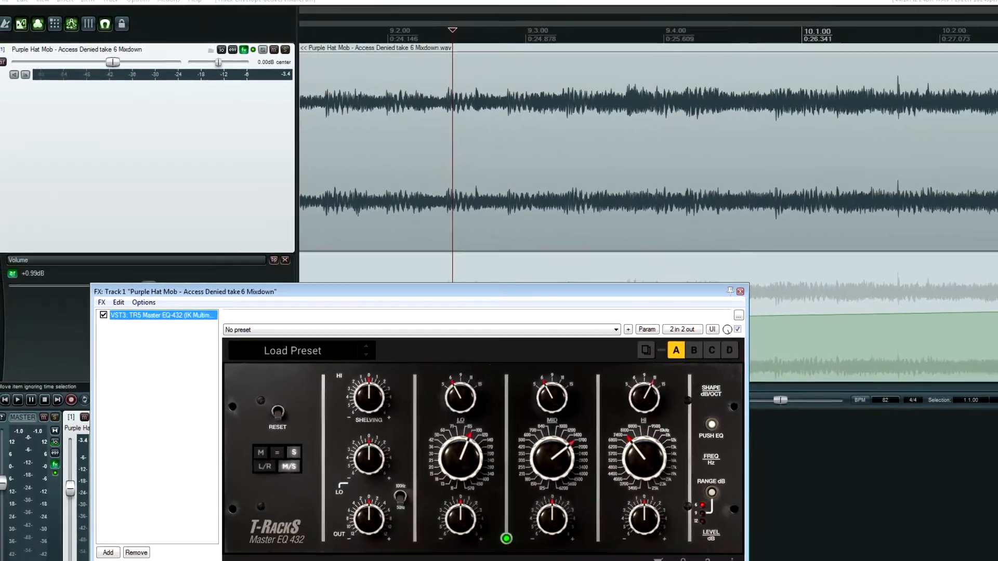
{"action": "left_click_drag", "start_coordinate": [992, 183], "coordinate": [984, 299]}
{"action": "left_click_drag", "start_coordinate": [570, 280], "coordinate": [493, 304]}
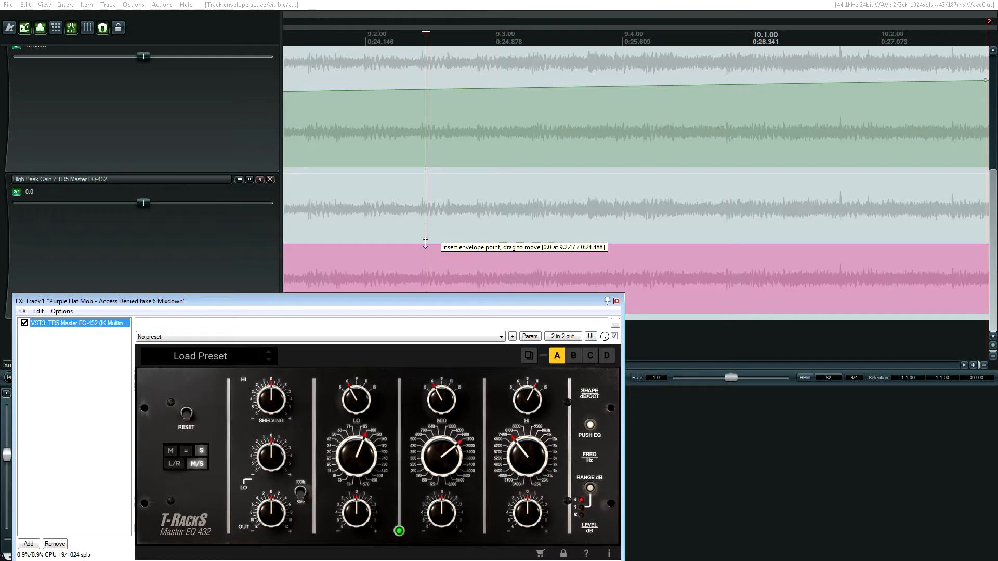
- Audition short passages between 9.2 and 9.3 to locate the section change, leaving the edit cursor at 9.3.06
{"action": "mouse_move", "coordinate": [425, 243]}
{"action": "left_mouse_down"}
{"action": "mouse_move", "coordinate": [445, 247]}
{"action": "mouse_move", "coordinate": [412, 245]}
{"action": "left_mouse_up"}
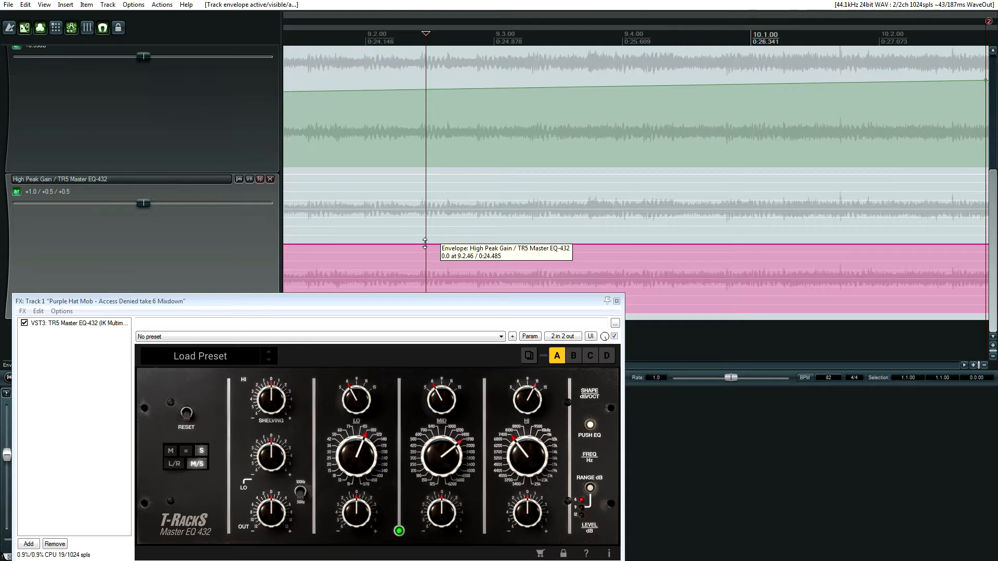
{"action": "left_click", "coordinate": [356, 34]}
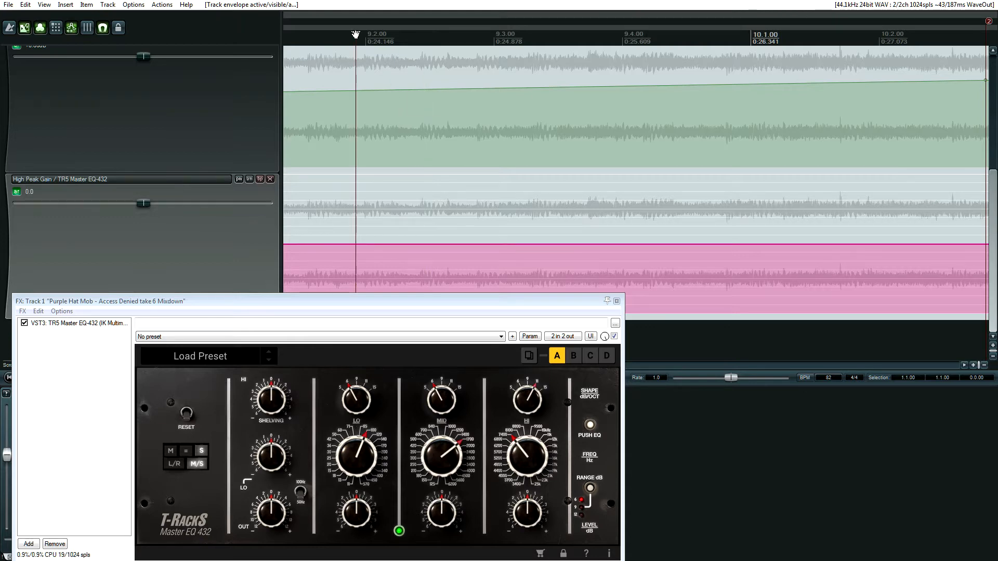
{"action": "key", "text": "space"}
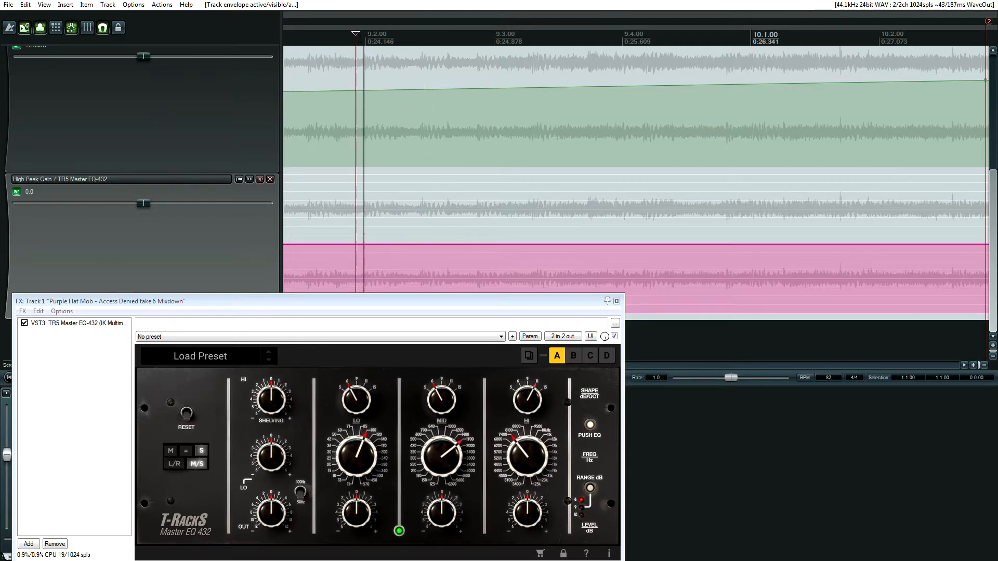
{"action": "key", "text": "space"}
{"action": "key", "text": "space"}
{"action": "key", "text": "space"}
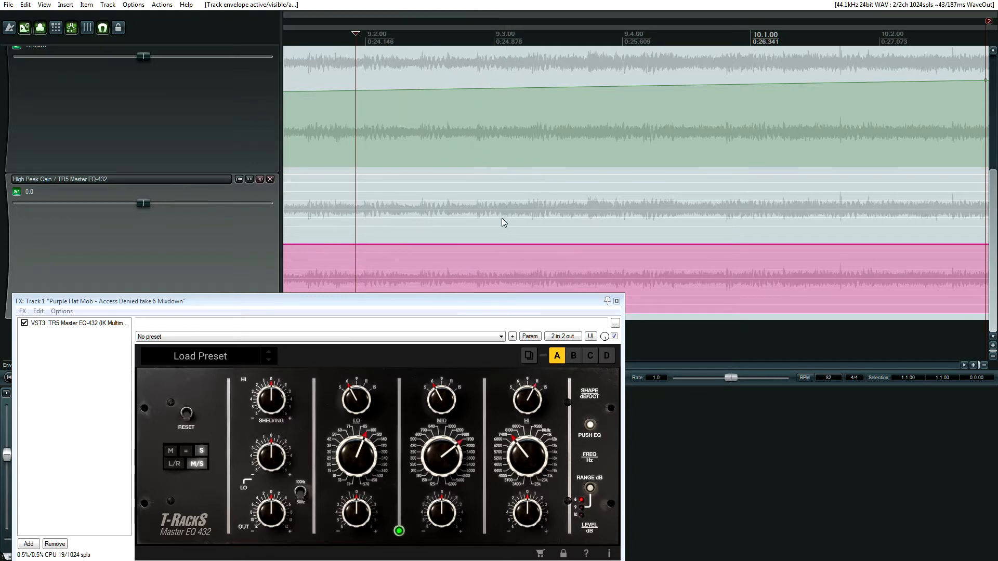
{"action": "left_click", "coordinate": [502, 218]}
{"action": "key", "text": "space"}
{"action": "key", "text": "space"}
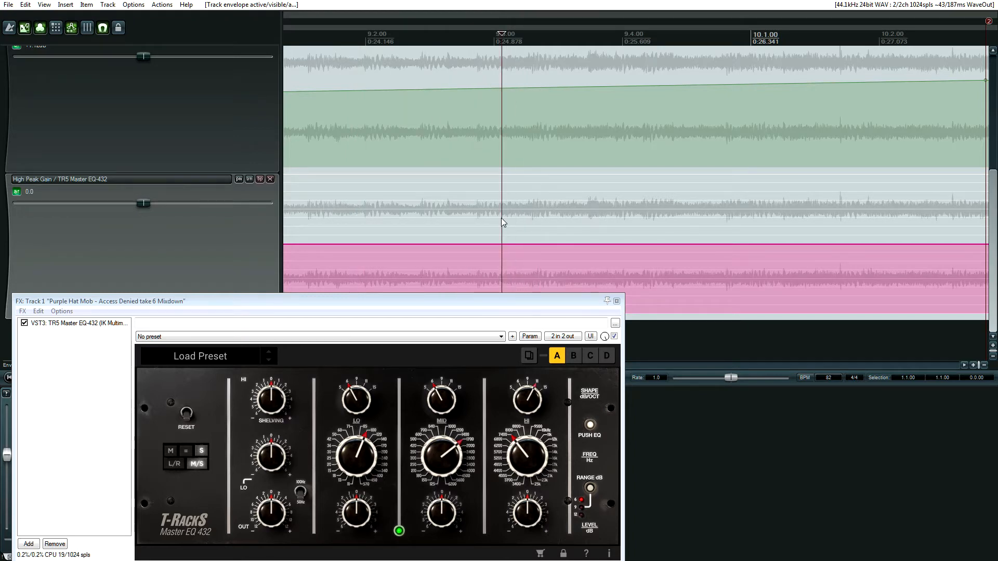
- Try a High Peak Gain envelope point at -1.0 on the edit cursor at 9.3.06, play the result, and undo the point
{"action": "left_click", "coordinate": [502, 247]}
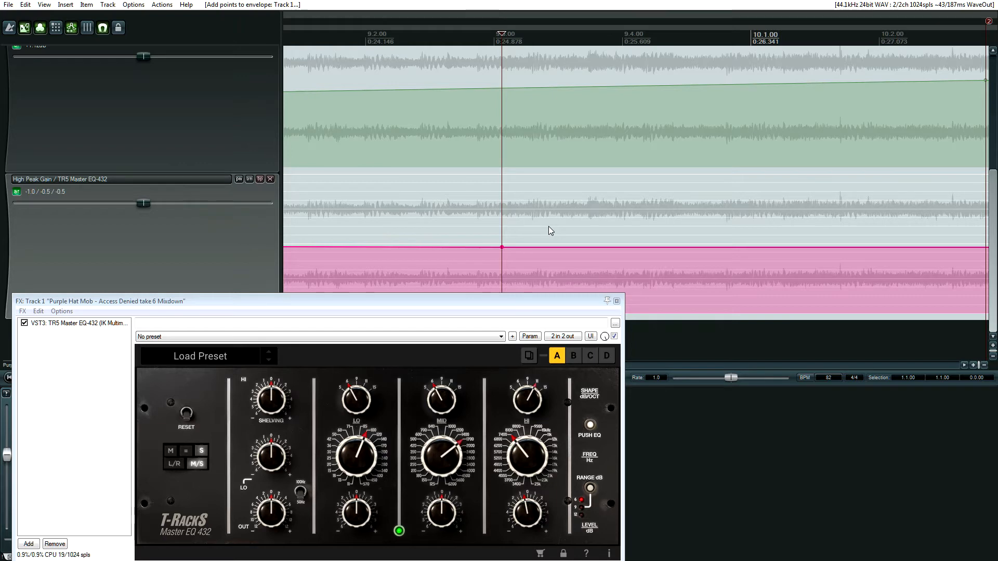
{"action": "key", "text": "space"}
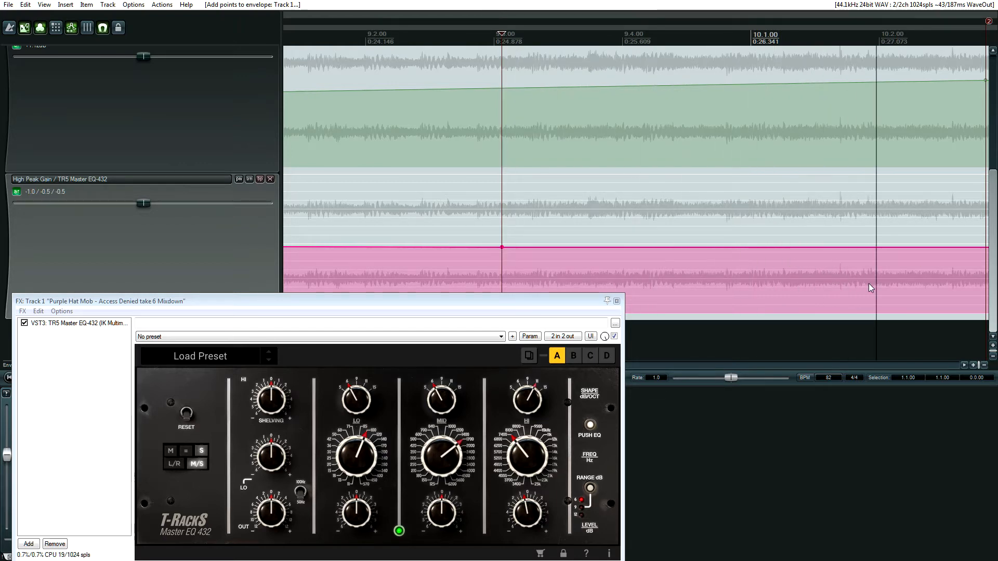
{"action": "key", "text": "space"}
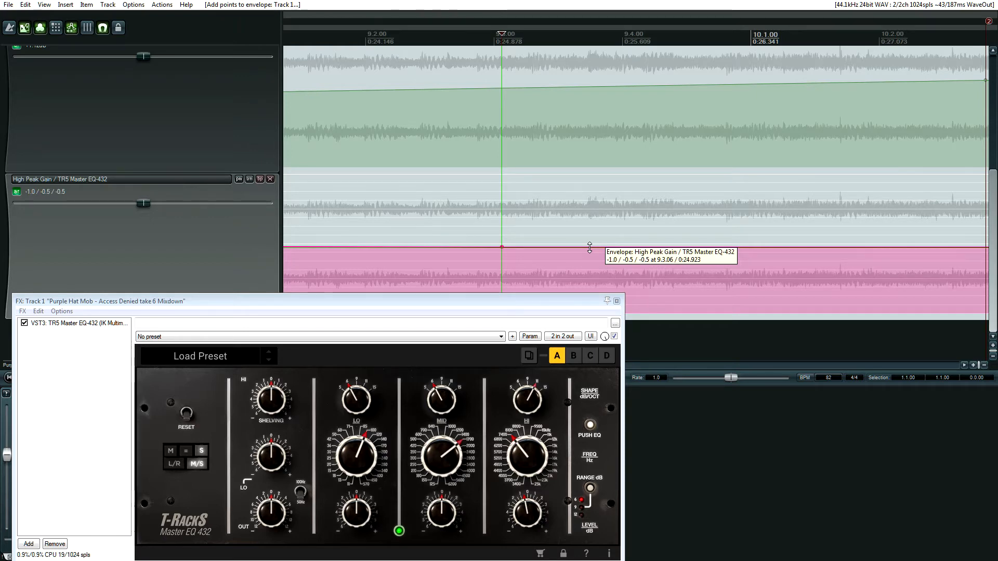
{"action": "key", "text": "ctrl+z"}
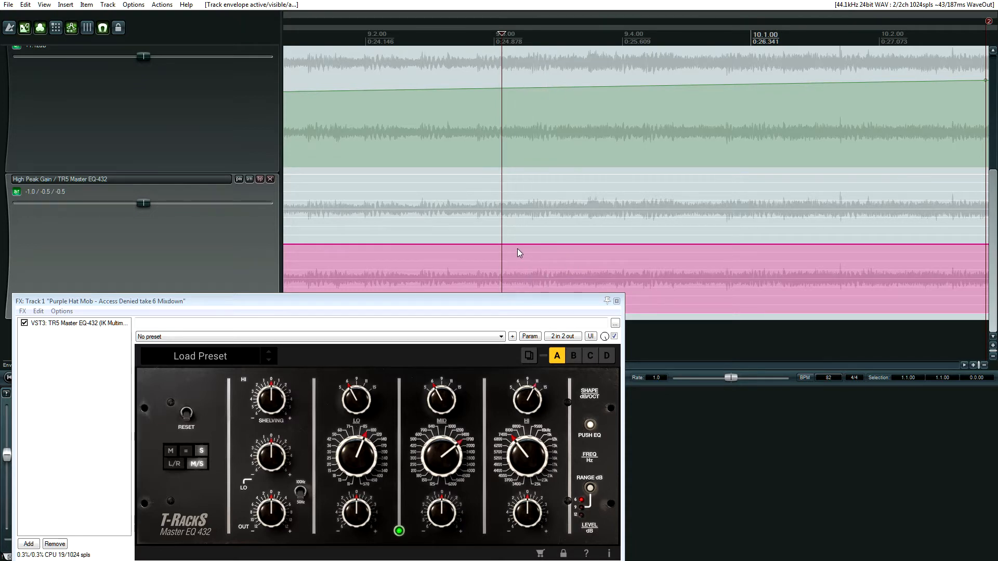
- Add High Peak Gain envelope points at 0.0 at 9.3.06 and at 10.2.56, just before marker 2
{"action": "left_click_drag", "start_coordinate": [498, 245], "coordinate": [503, 243]}
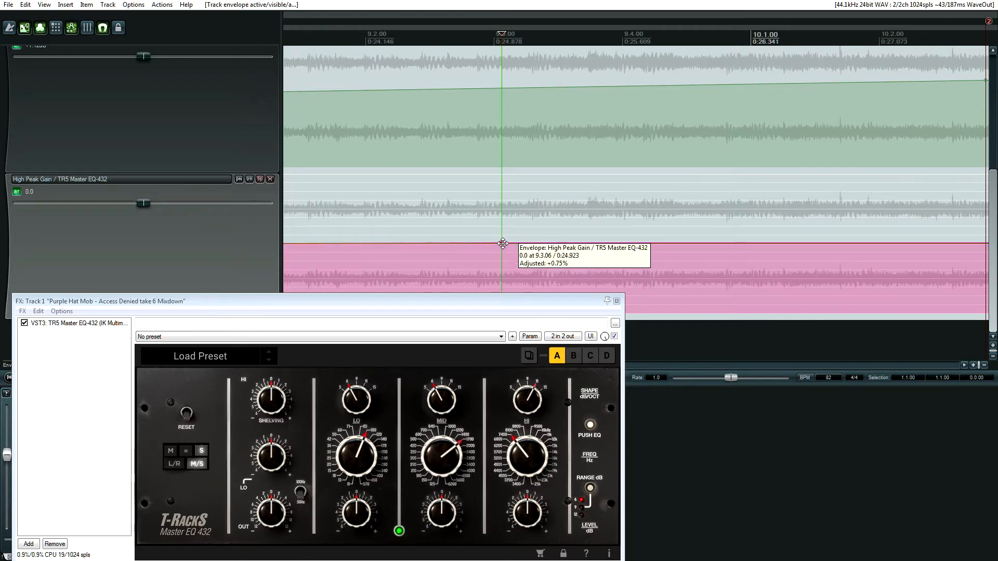
{"action": "left_click_drag", "start_coordinate": [503, 243], "coordinate": [503, 244]}
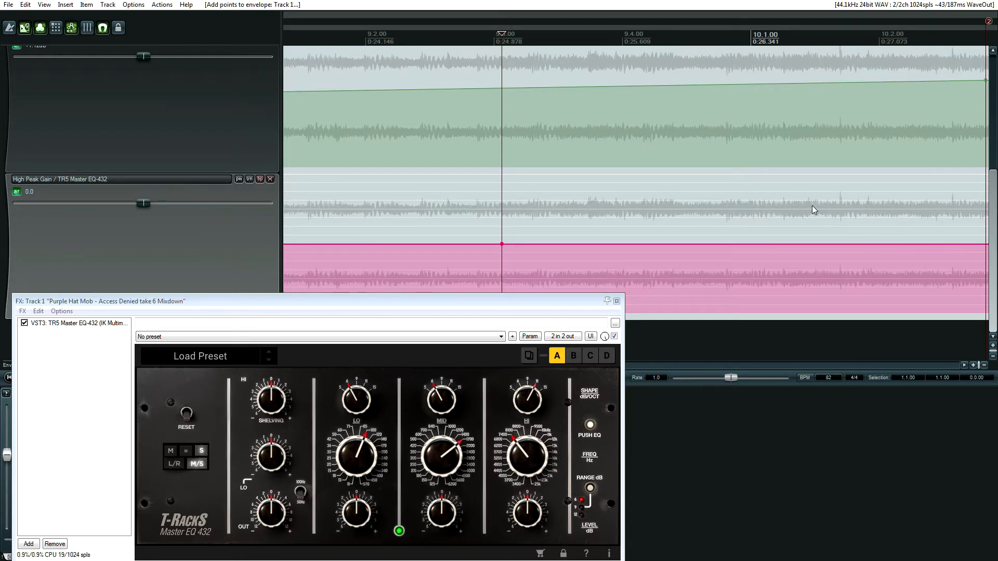
{"action": "left_click", "coordinate": [840, 215]}
{"action": "key", "text": "space"}
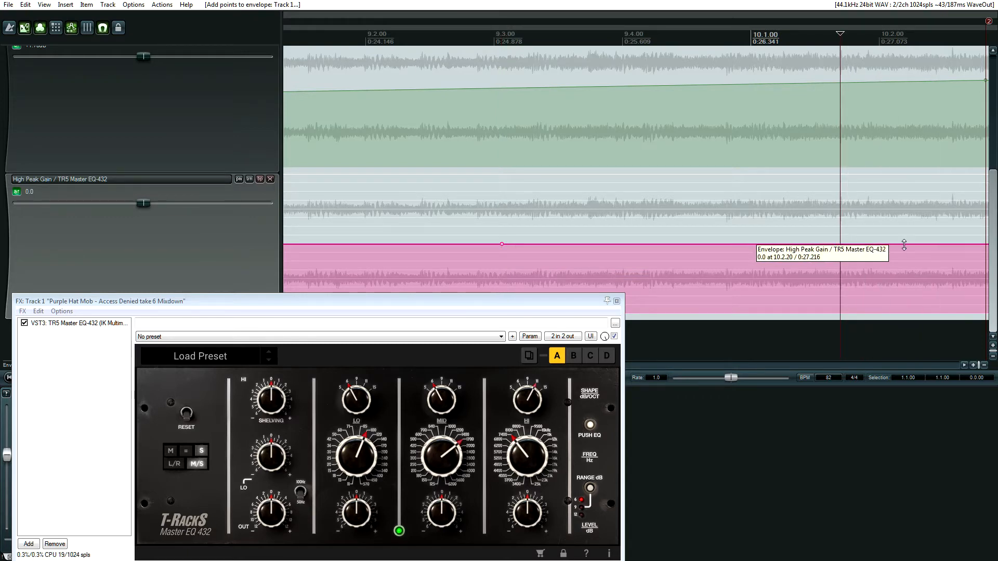
{"action": "key", "text": "space"}
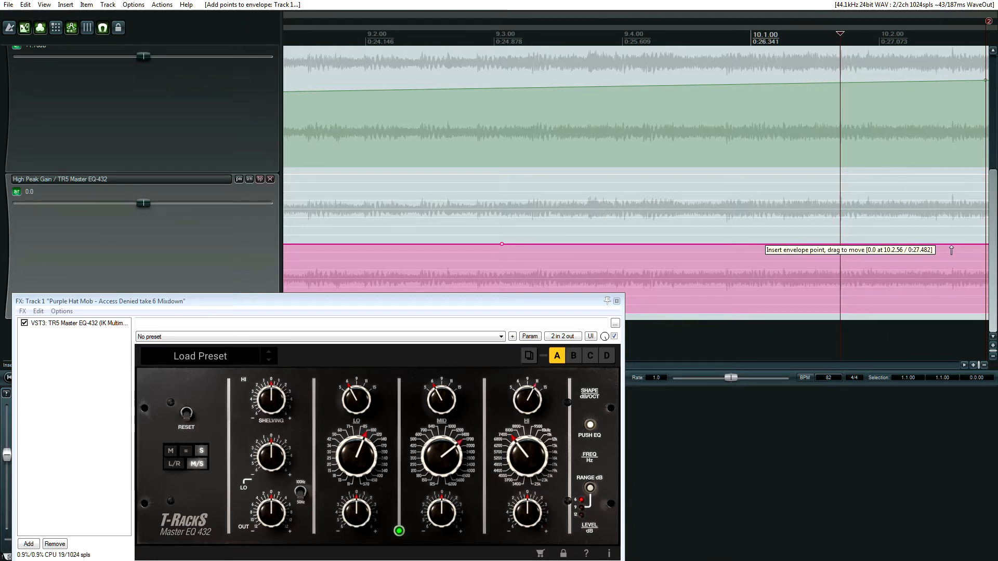
{"action": "left_click", "coordinate": [951, 244]}
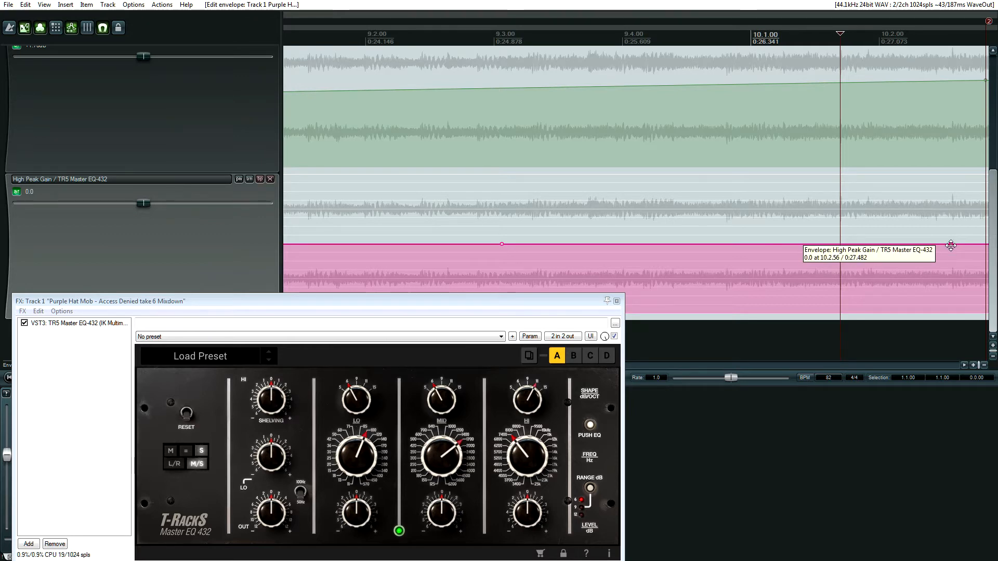
- Add a High Peak Gain envelope point at 0.0 on marker 3 and a slightly higher one on marker 4
{"action": "scroll", "coordinate": [631, 230], "scroll_direction": "down", "scroll_amount": 6}
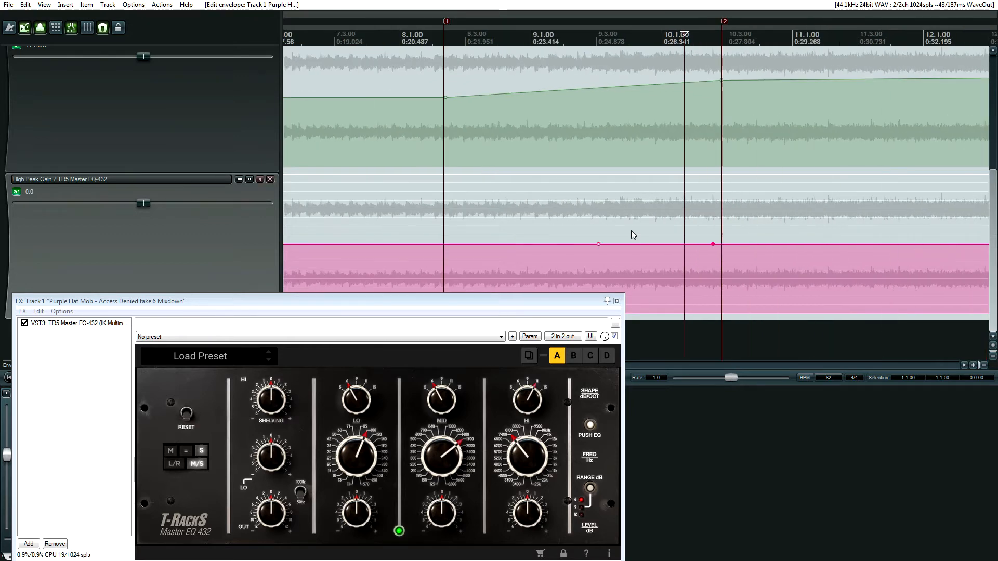
{"action": "scroll", "coordinate": [630, 230], "scroll_direction": "down", "scroll_amount": 4}
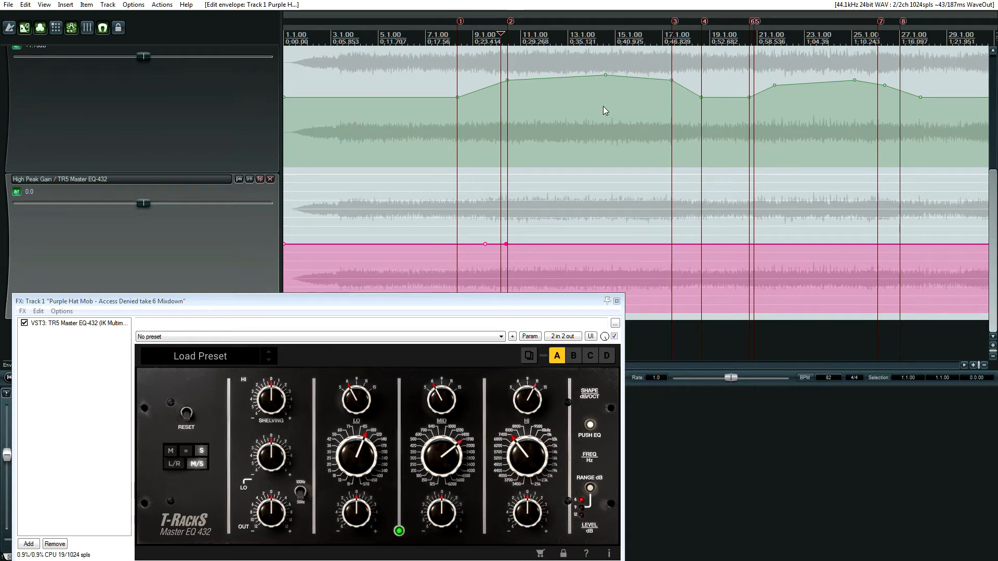
{"action": "left_click", "coordinate": [601, 37]}
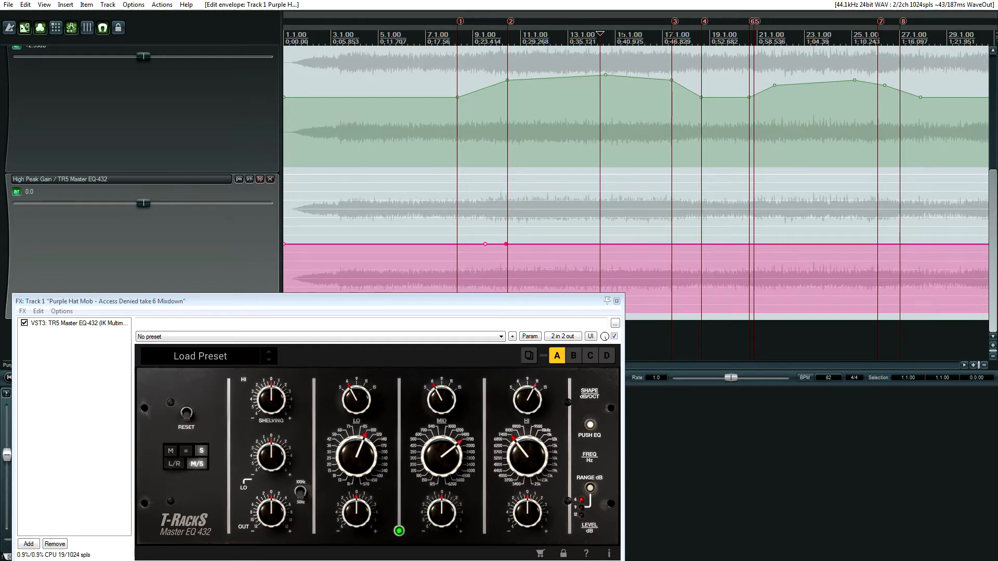
{"action": "scroll", "coordinate": [681, 214], "scroll_direction": "up", "scroll_amount": 4}
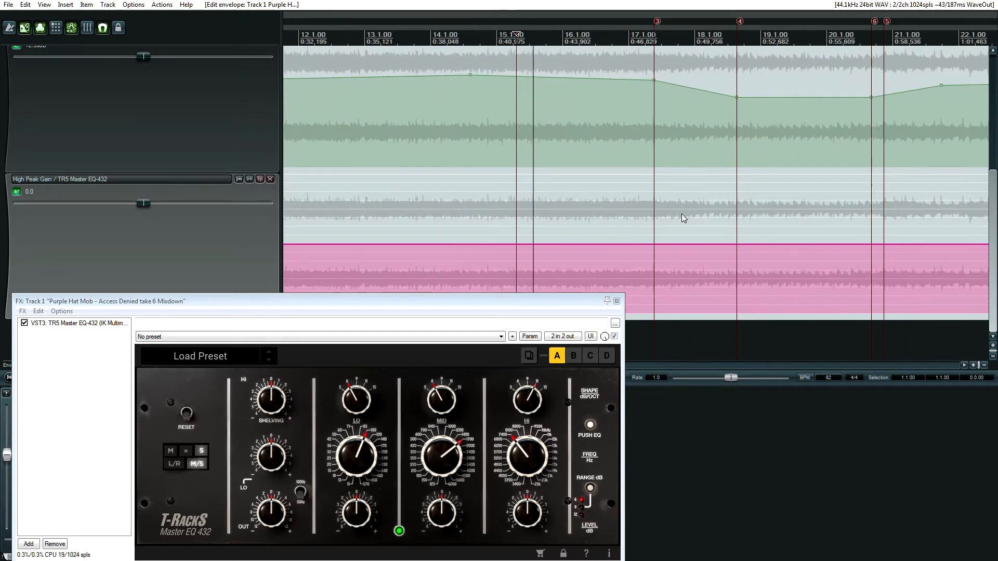
{"action": "scroll", "coordinate": [659, 205], "scroll_direction": "up", "scroll_amount": 1}
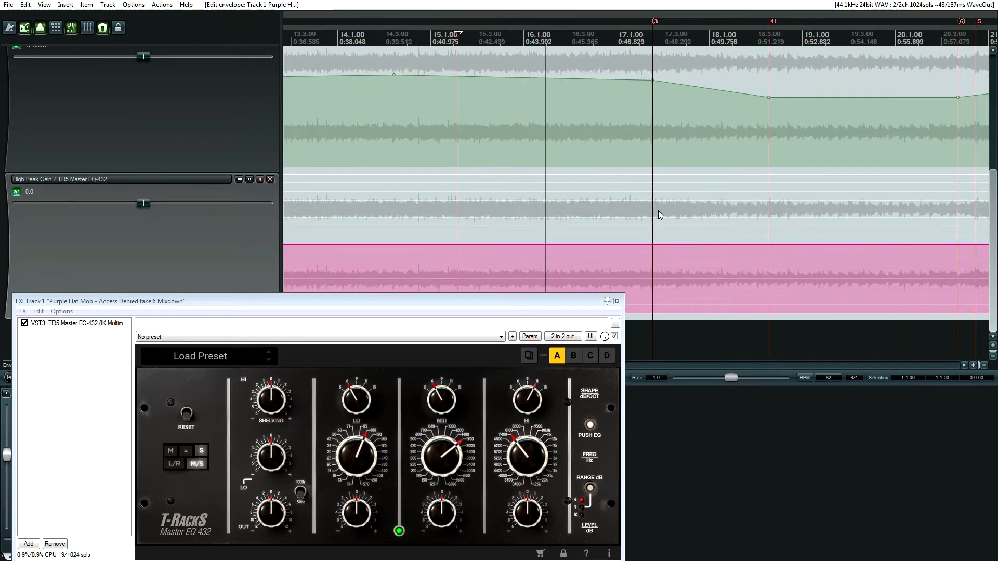
{"action": "scroll", "coordinate": [658, 210], "scroll_direction": "up", "scroll_amount": 1}
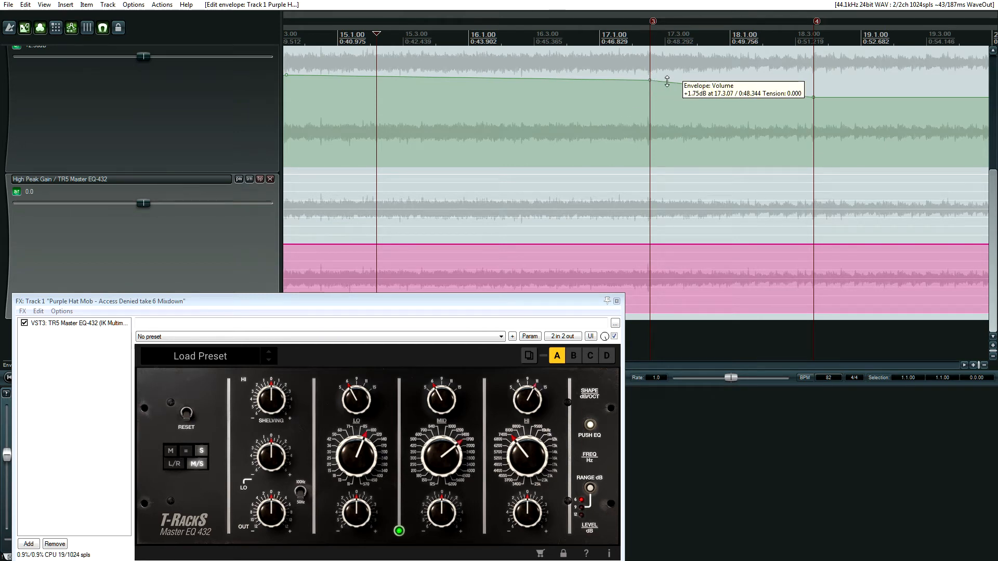
{"action": "left_click", "coordinate": [650, 243]}
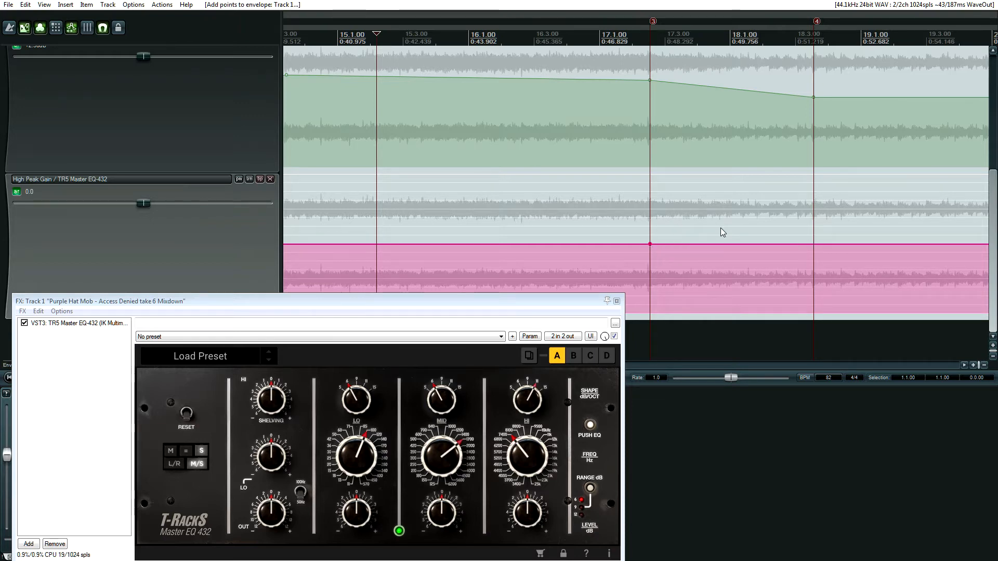
{"action": "left_click", "coordinate": [637, 29]}
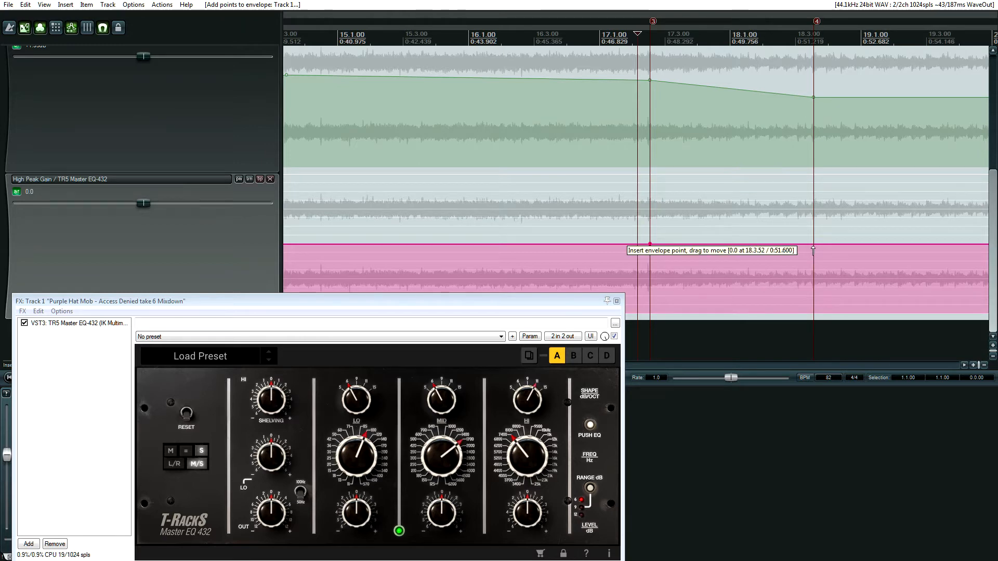
{"action": "left_click_drag", "start_coordinate": [813, 248], "coordinate": [815, 242]}
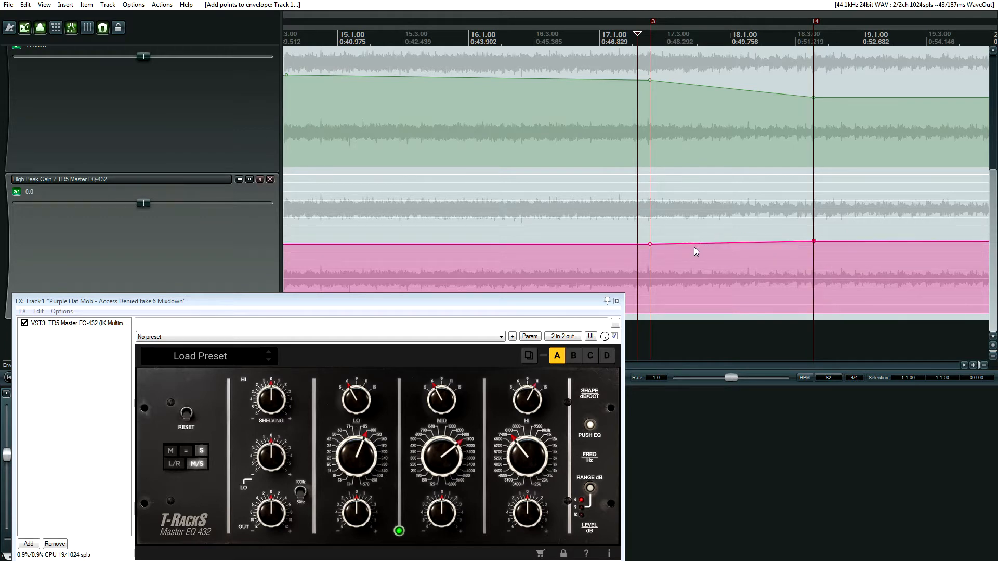
- Enlarge the High Peak Gain envelope lane to fill the arrange view, with the FX window moved out of its way
{"action": "scroll", "coordinate": [585, 240], "scroll_direction": "down", "scroll_amount": 2}
{"action": "scroll", "coordinate": [583, 245], "scroll_direction": "down", "scroll_amount": 1}
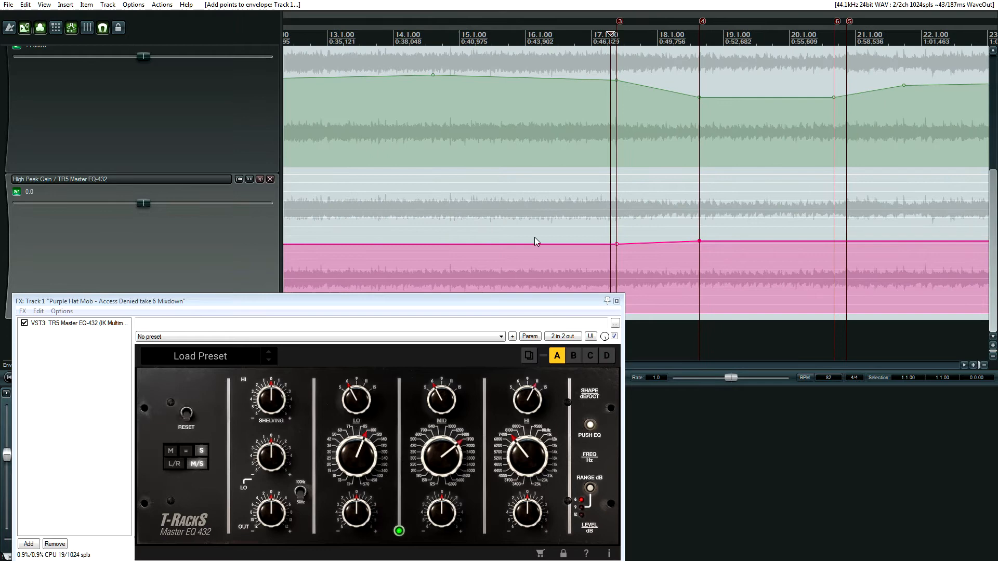
{"action": "scroll", "coordinate": [531, 236], "scroll_direction": "down", "scroll_amount": 1}
{"action": "scroll", "coordinate": [470, 231], "scroll_direction": "down", "scroll_amount": 1}
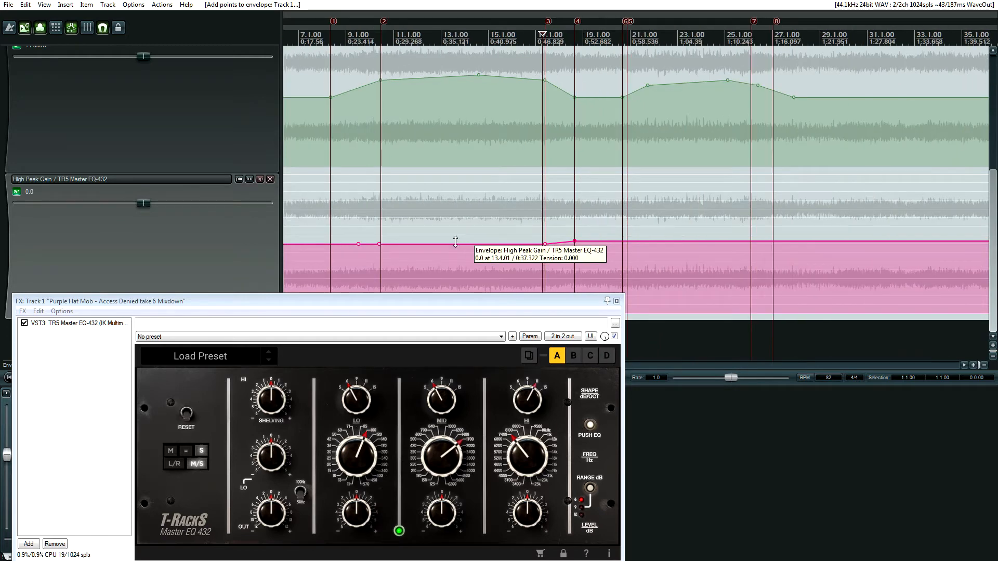
{"action": "scroll", "coordinate": [420, 230], "scroll_direction": "up", "scroll_amount": 2}
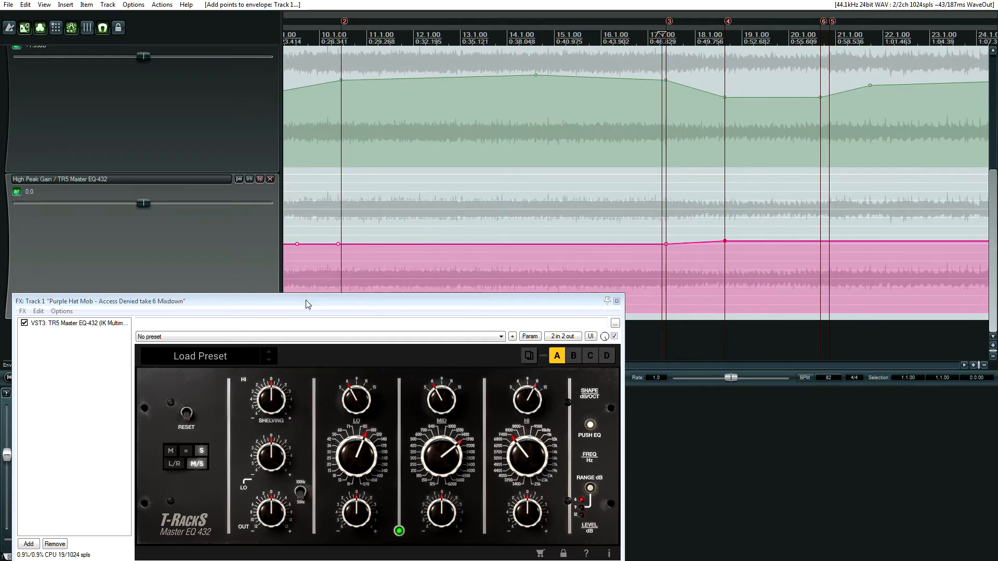
{"action": "left_click_drag", "start_coordinate": [306, 300], "coordinate": [439, 369]}
{"action": "left_click_drag", "start_coordinate": [203, 321], "coordinate": [199, 351]}
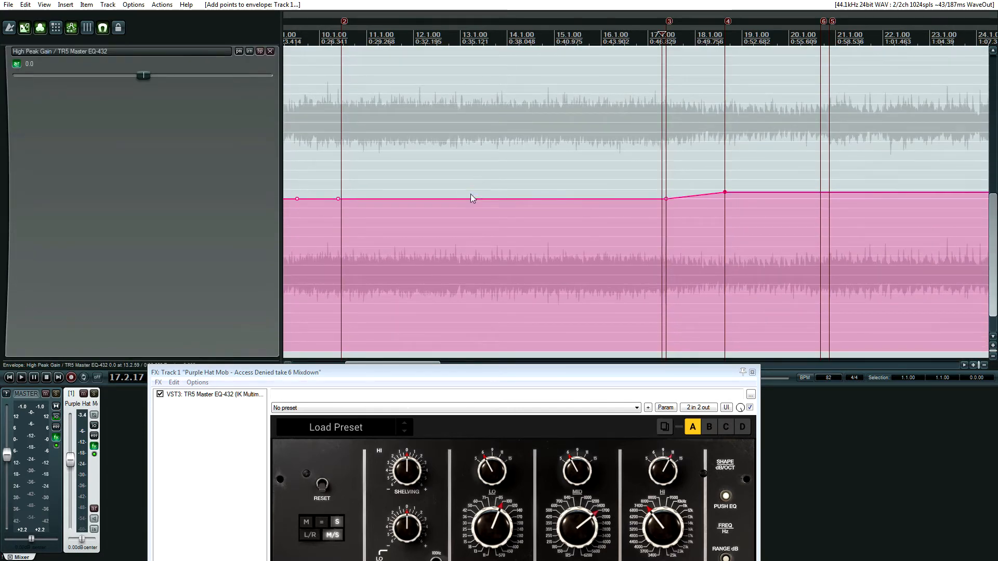
- Move the Master EQ 432 window over the lower arrange view so all its knobs show beneath the High Peak Gain line
{"action": "left_click_drag", "start_coordinate": [421, 374], "coordinate": [359, 339]}
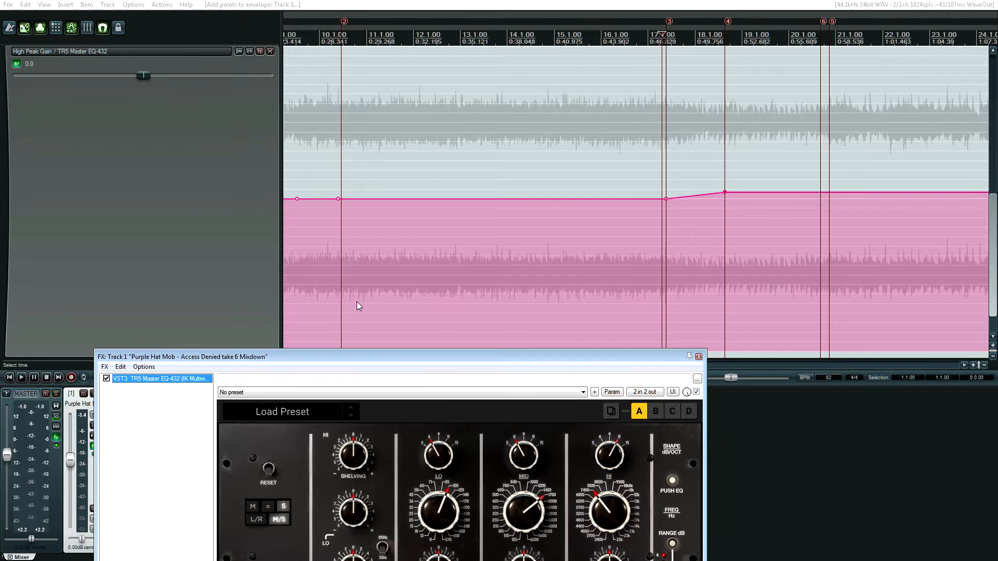
{"action": "left_click", "coordinate": [449, 222]}
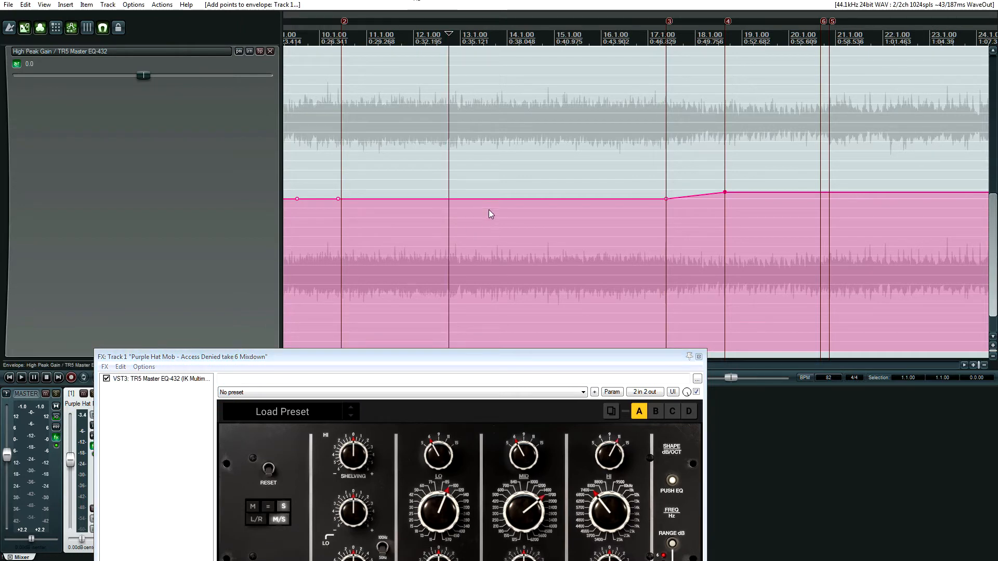
{"action": "left_click", "coordinate": [483, 364]}
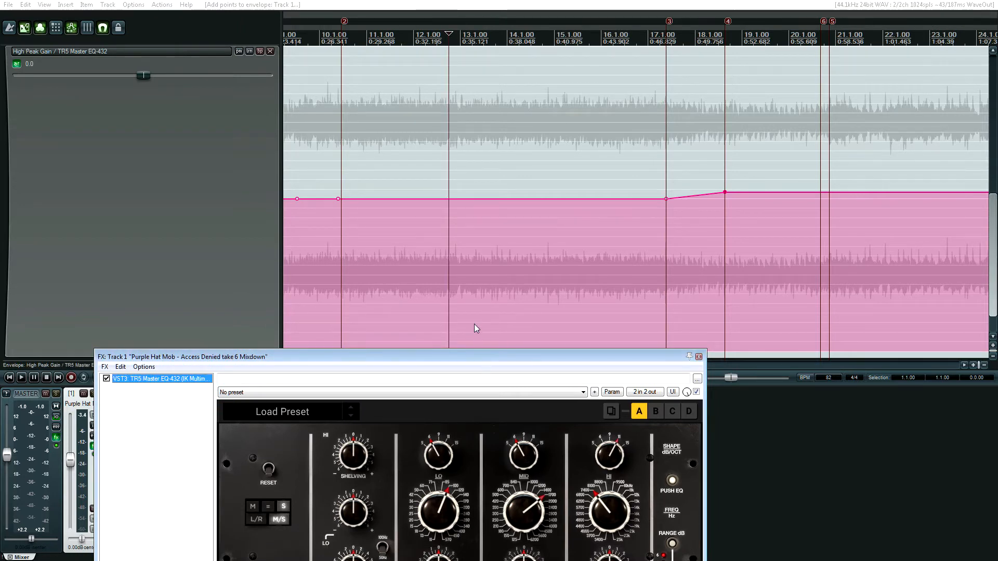
{"action": "left_click_drag", "start_coordinate": [485, 361], "coordinate": [428, 272]}
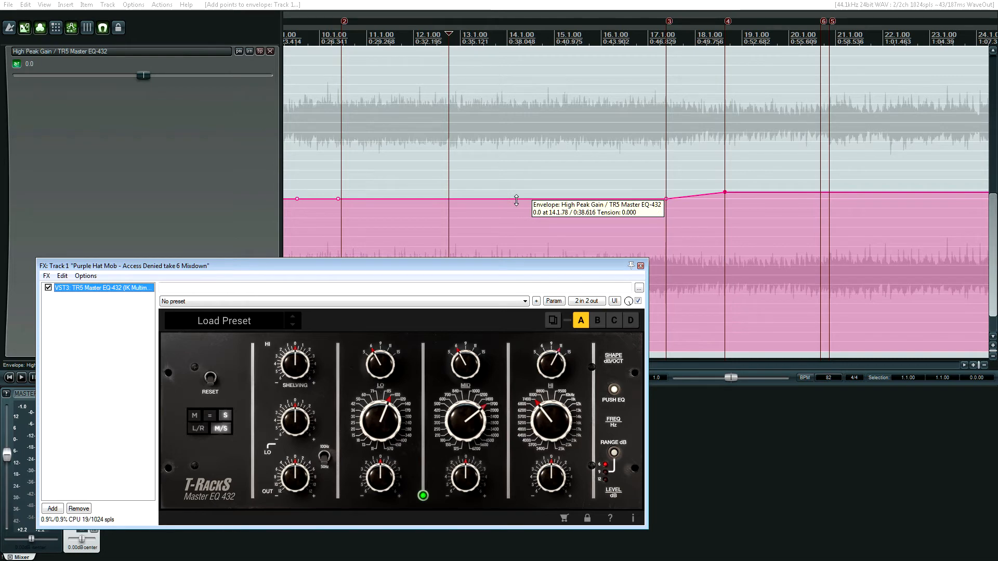
- Try the High Peak Gain segment between markers 2 and 3 at +11.0 and at +2.0, and play the transition
{"action": "left_click_drag", "start_coordinate": [517, 200], "coordinate": [511, 55]}
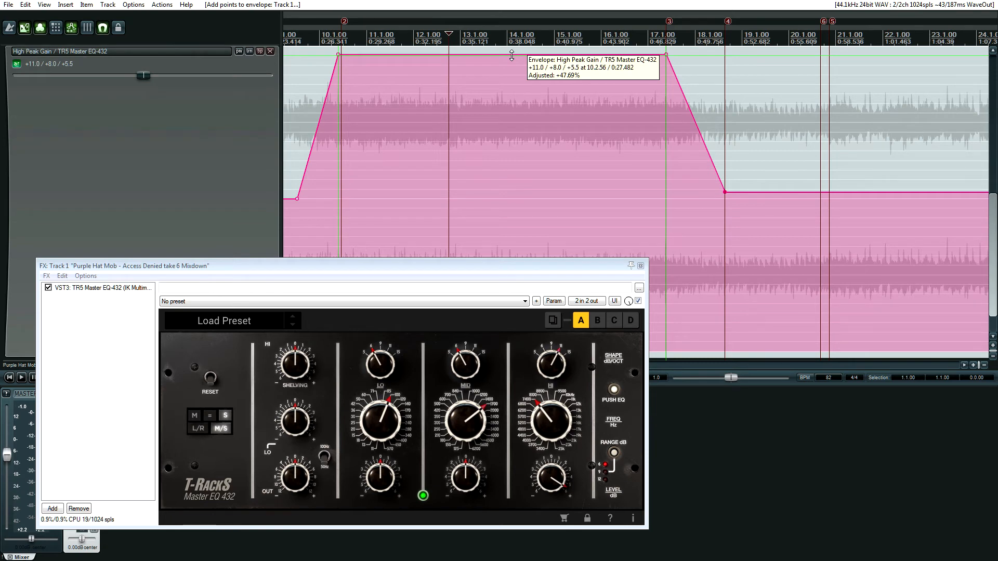
{"action": "left_click_drag", "start_coordinate": [512, 55], "coordinate": [495, 174]}
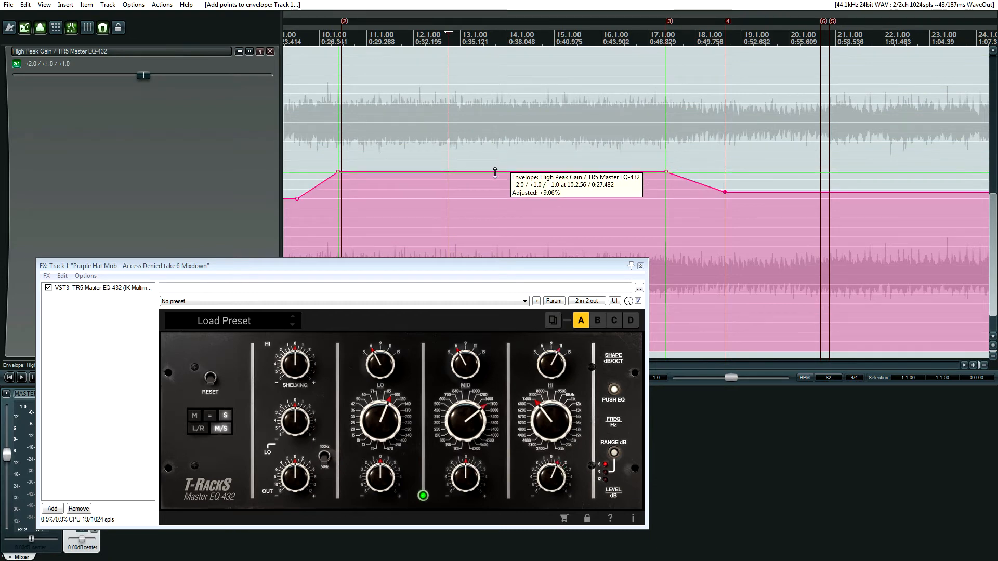
{"action": "left_click", "coordinate": [315, 118]}
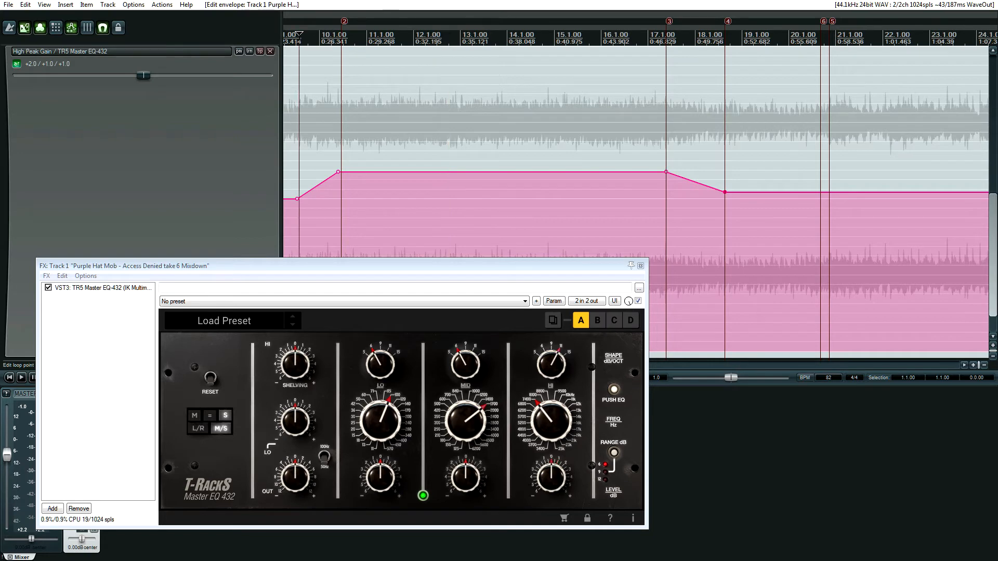
{"action": "left_click", "coordinate": [397, 274]}
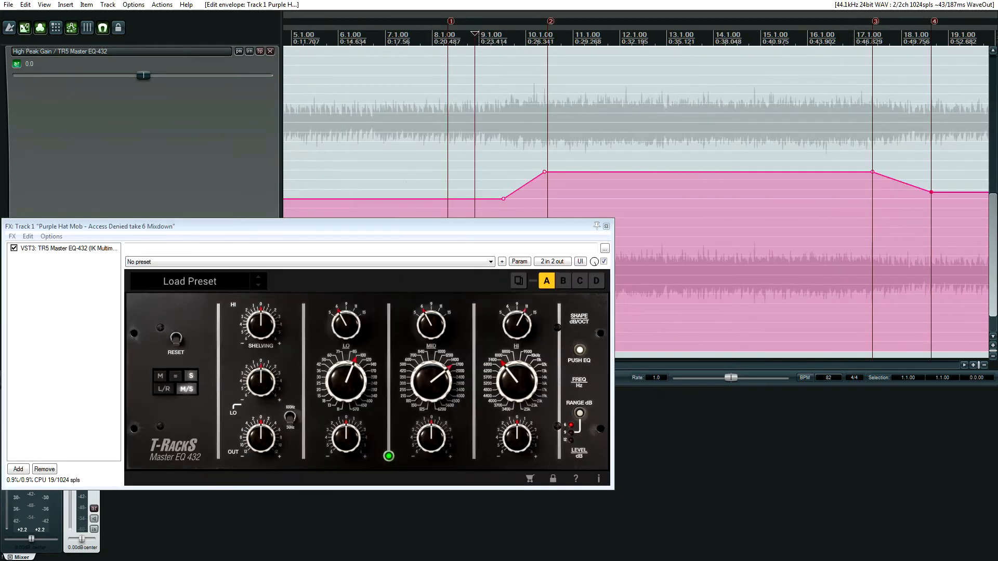
{"action": "key", "text": "space"}
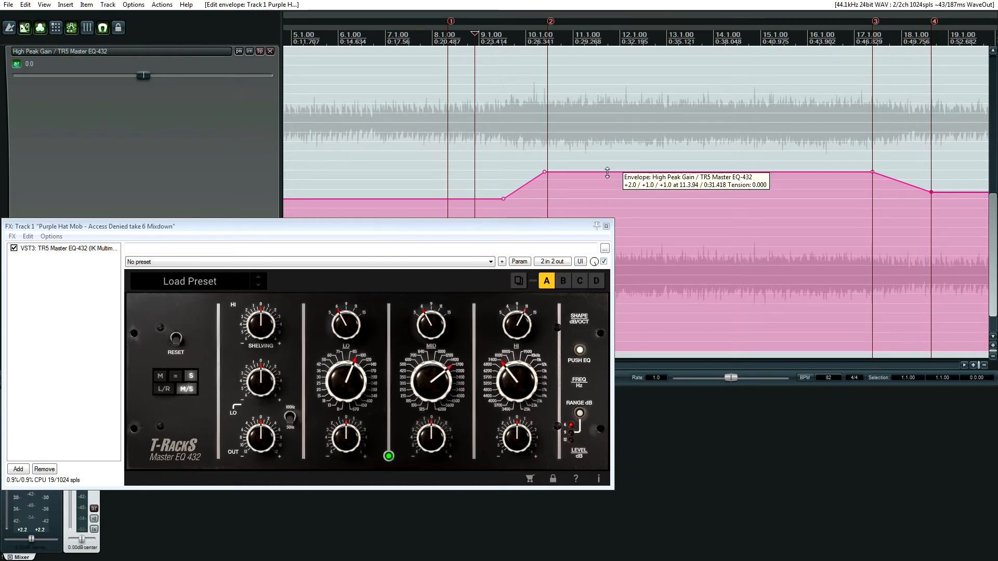
- Try the High Peak Gain segment between markers 2 and 3 at +12.0 and play it from just after marker 1
{"action": "left_click_drag", "start_coordinate": [620, 174], "coordinate": [619, 44]}
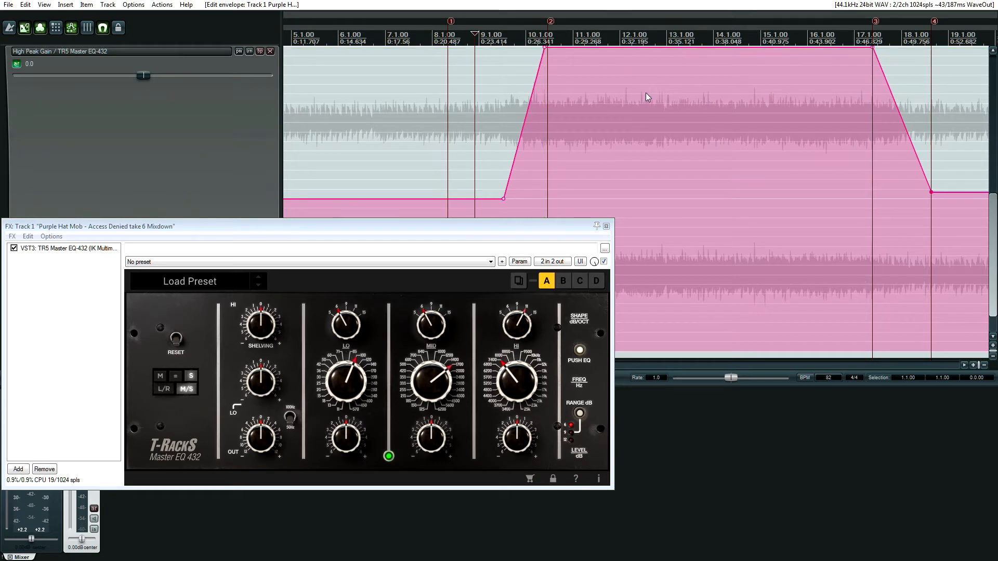
{"action": "left_click", "coordinate": [684, 40]}
{"action": "left_click", "coordinate": [452, 34]}
{"action": "key", "text": "space"}
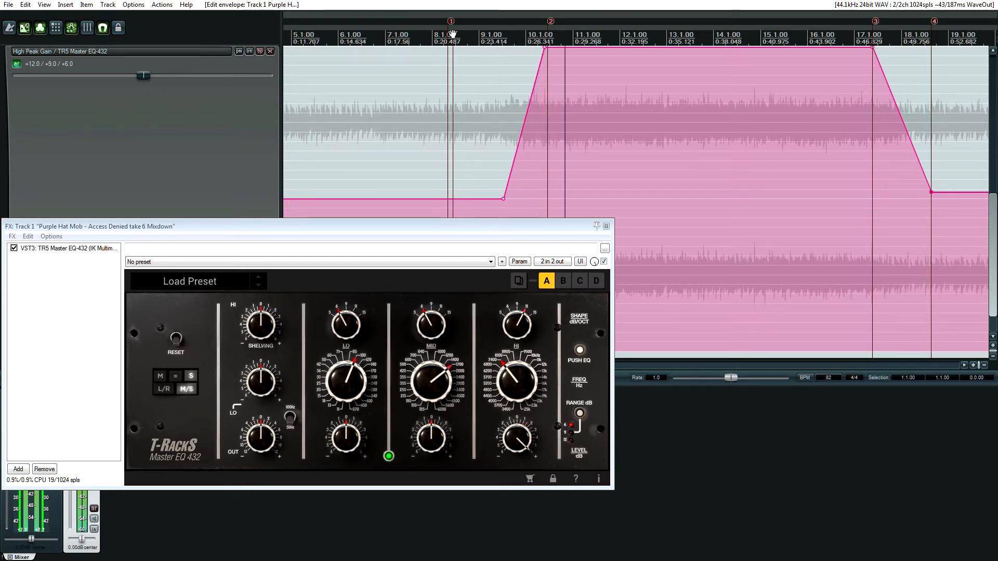
{"action": "key", "text": "space"}
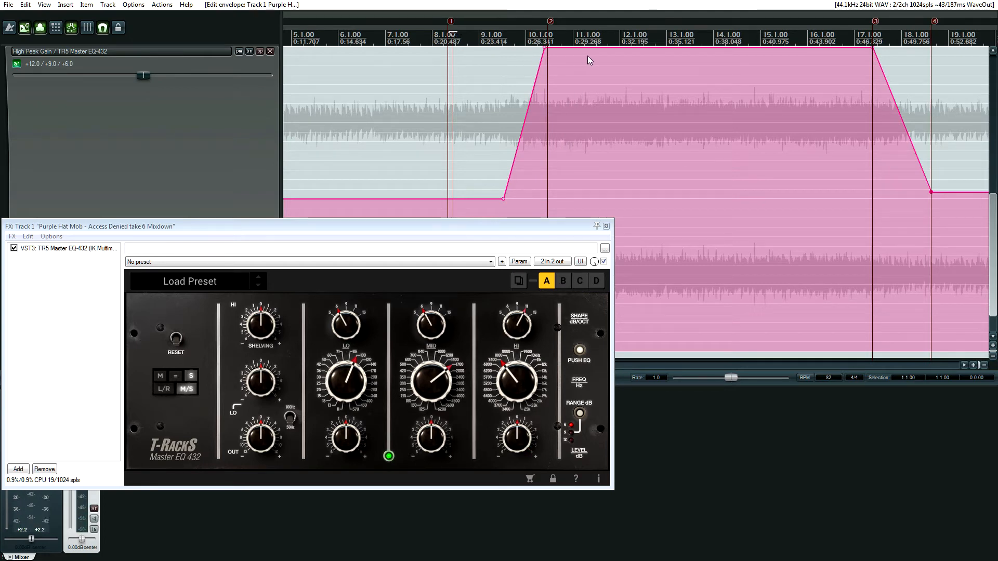
- Lower the High Peak Gain segment between markers 2 and 3 to +2.0 and play the lead-in to marker 2
{"action": "left_click_drag", "start_coordinate": [638, 47], "coordinate": [677, 170]}
{"action": "left_click", "coordinate": [656, 49]}
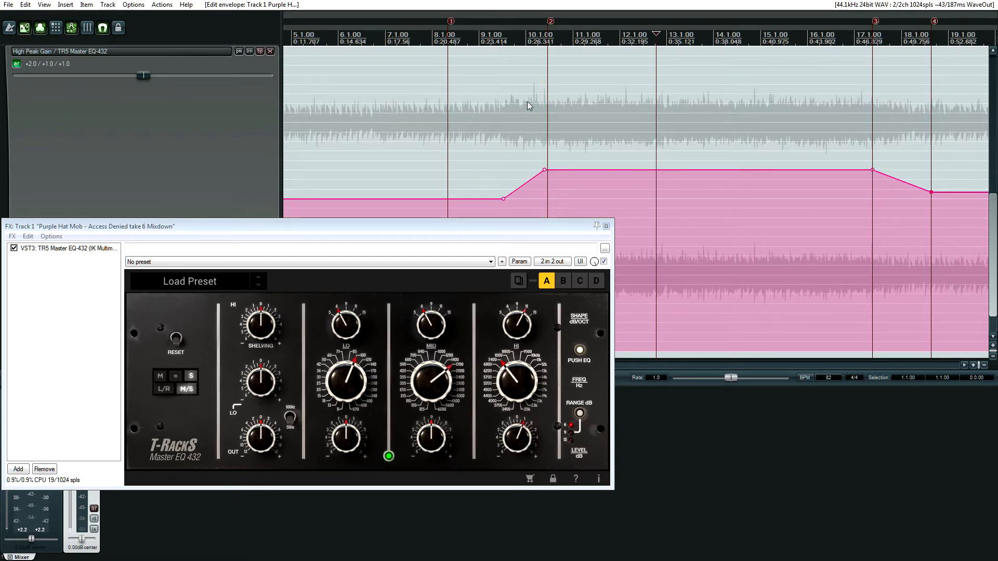
{"action": "left_click", "coordinate": [428, 29]}
{"action": "key", "text": "space"}
{"action": "left_click", "coordinate": [481, 51]}
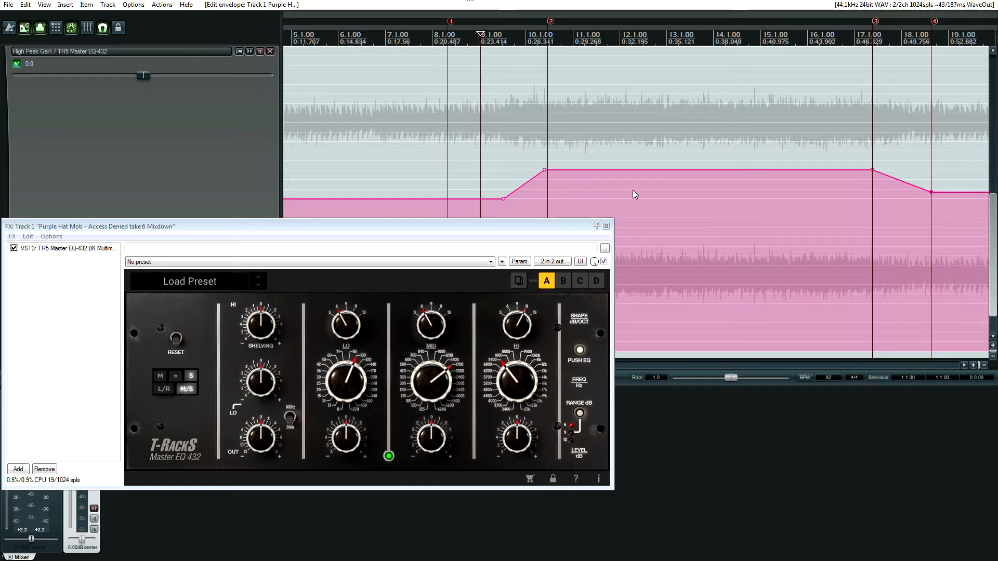
- Raise the High Peak Gain segment between markers 2 and 3 to +4.0 and play from 8.3.02 through the section
{"action": "left_click", "coordinate": [659, 60]}
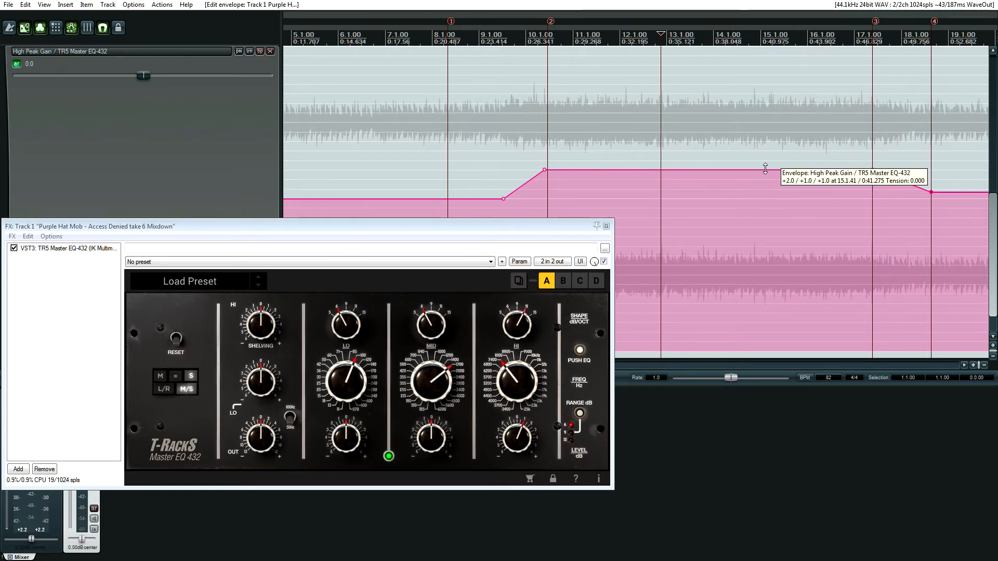
{"action": "left_click_drag", "start_coordinate": [765, 169], "coordinate": [765, 151]}
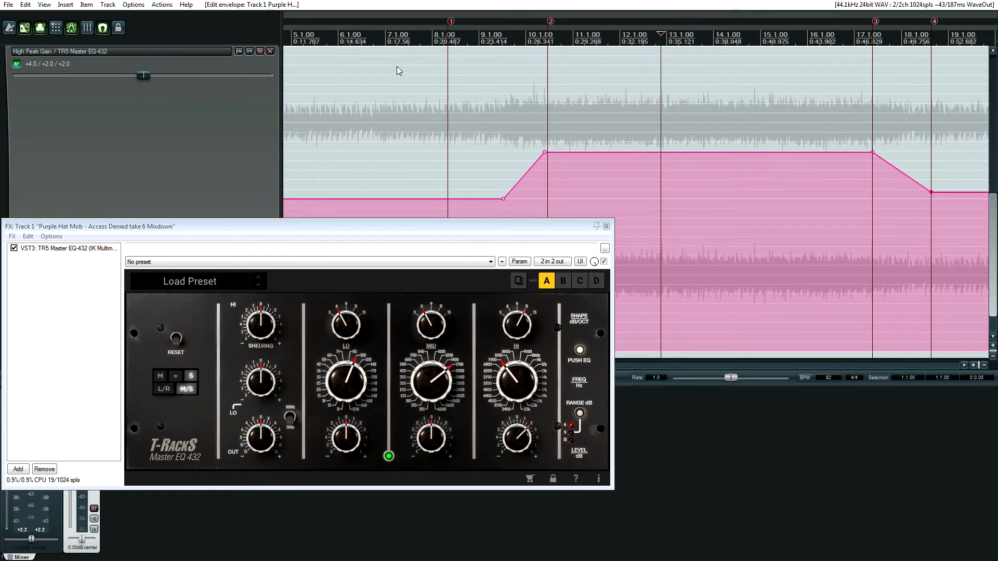
{"action": "left_click", "coordinate": [455, 37]}
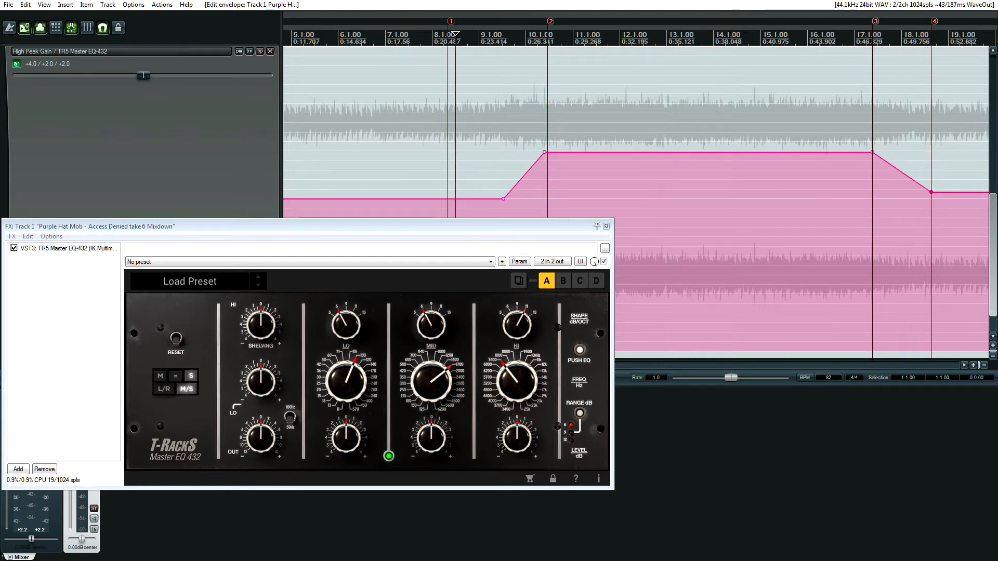
{"action": "key", "text": "space"}
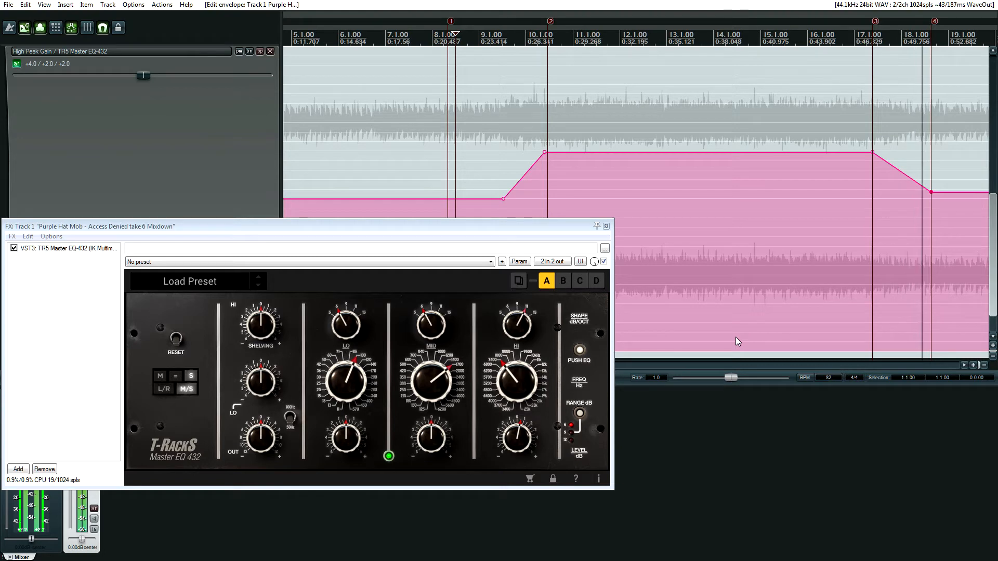
{"action": "key", "text": "space"}
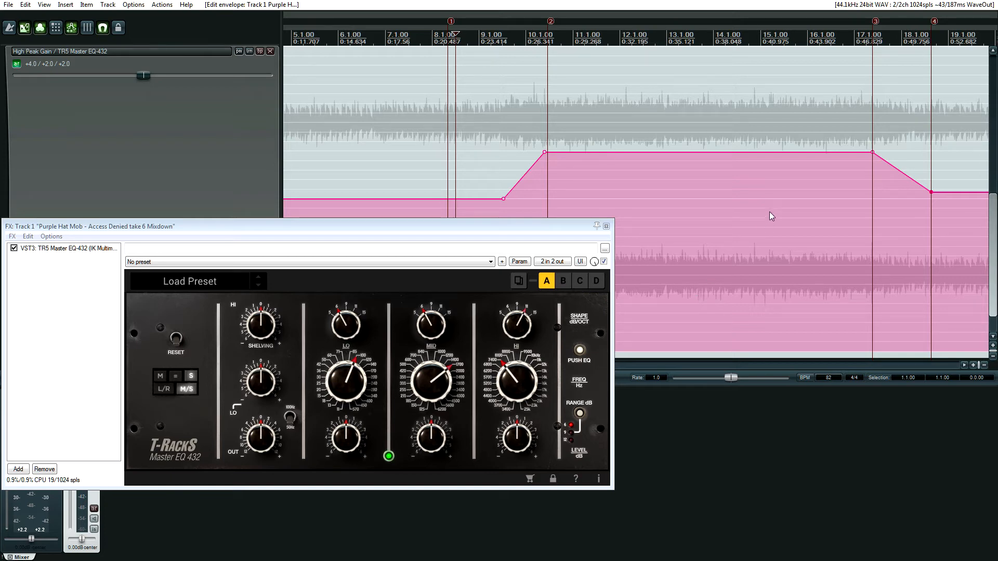
- Close the EQ window and look over the High Peak Gain automation across the remaining song sections to the end
{"action": "left_click", "coordinate": [606, 226]}
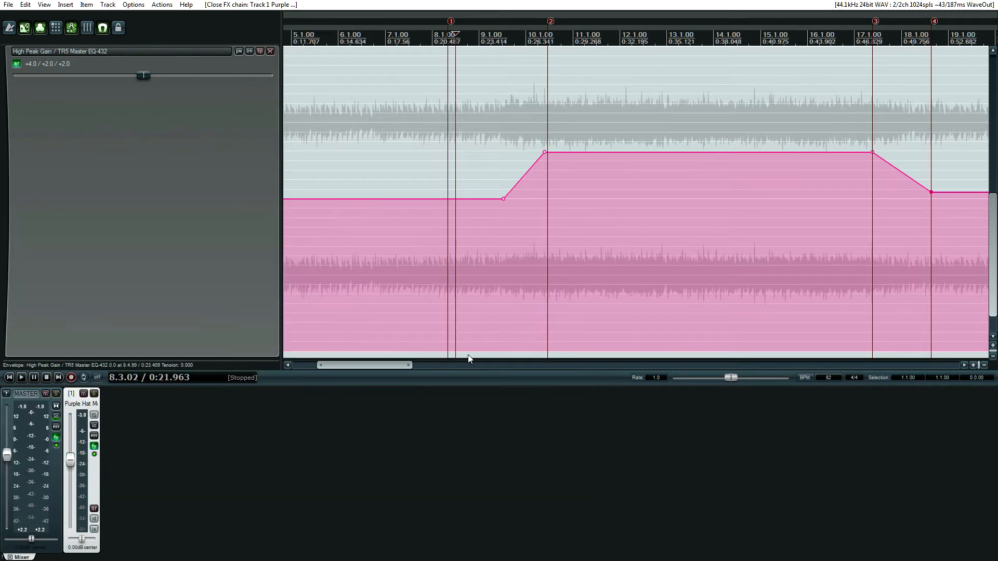
{"action": "left_click_drag", "start_coordinate": [382, 364], "coordinate": [470, 366]}
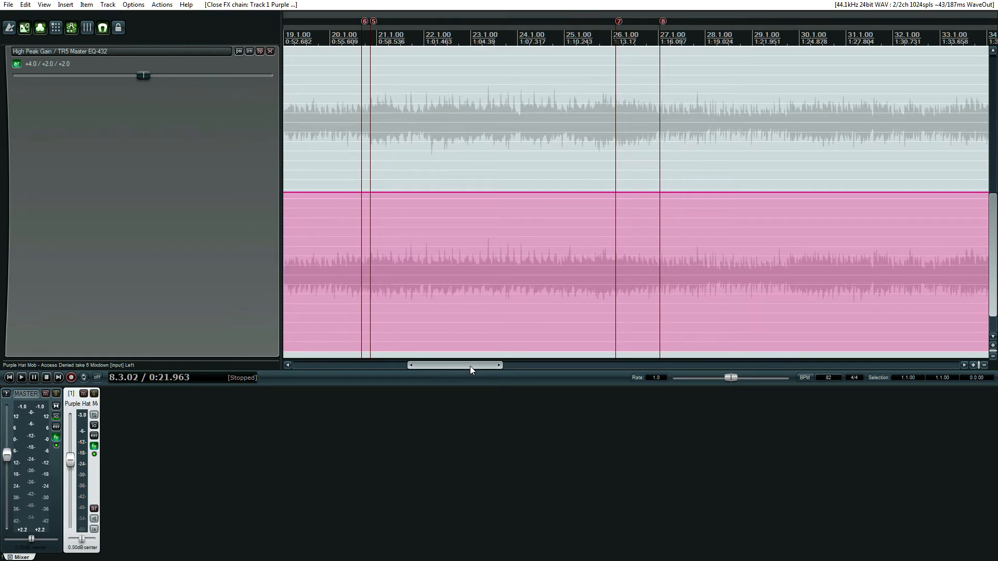
{"action": "scroll", "coordinate": [469, 265], "scroll_direction": "down", "scroll_amount": 4}
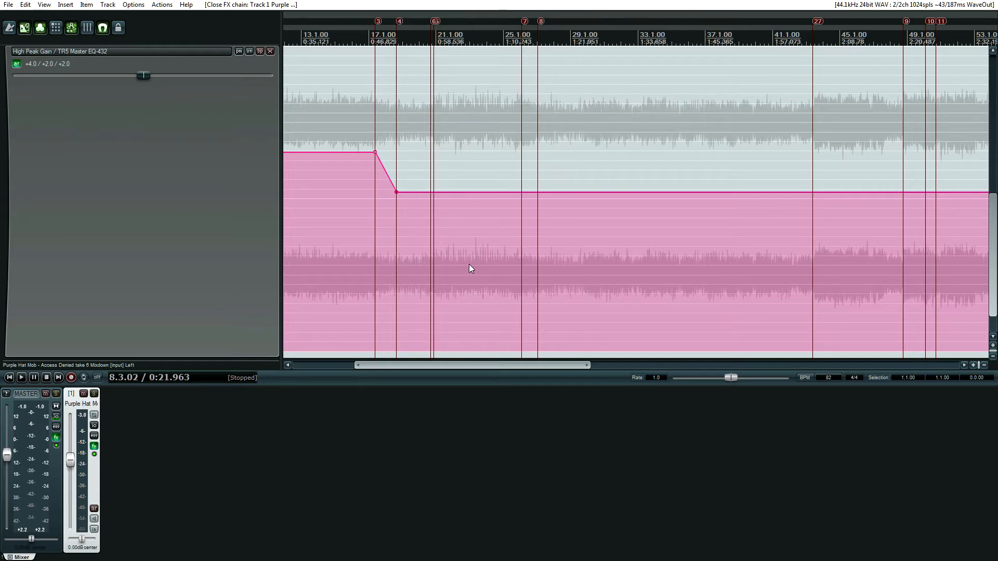
{"action": "left_click_drag", "start_coordinate": [476, 369], "coordinate": [593, 364]}
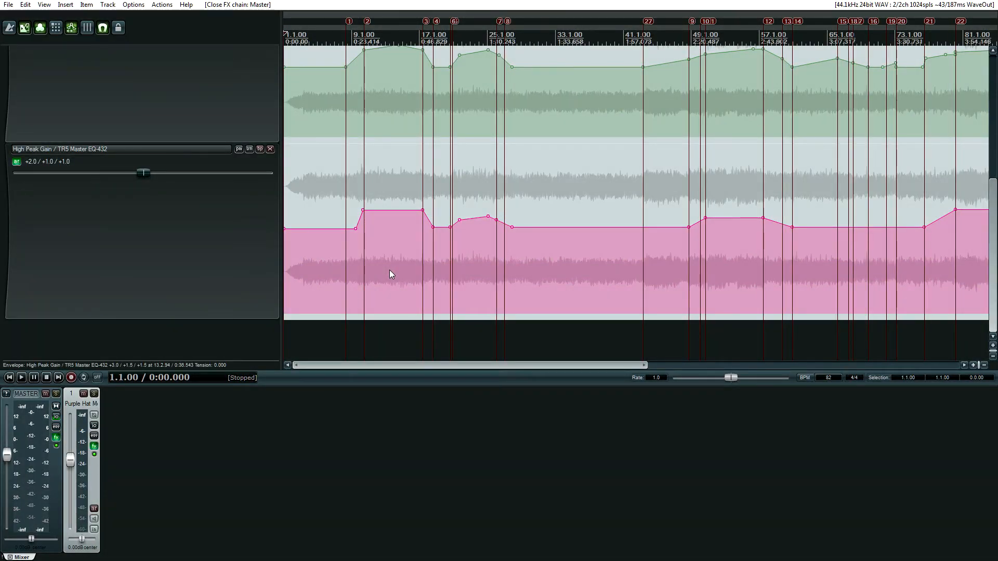
{"action": "left_click_drag", "start_coordinate": [402, 366], "coordinate": [623, 336]}
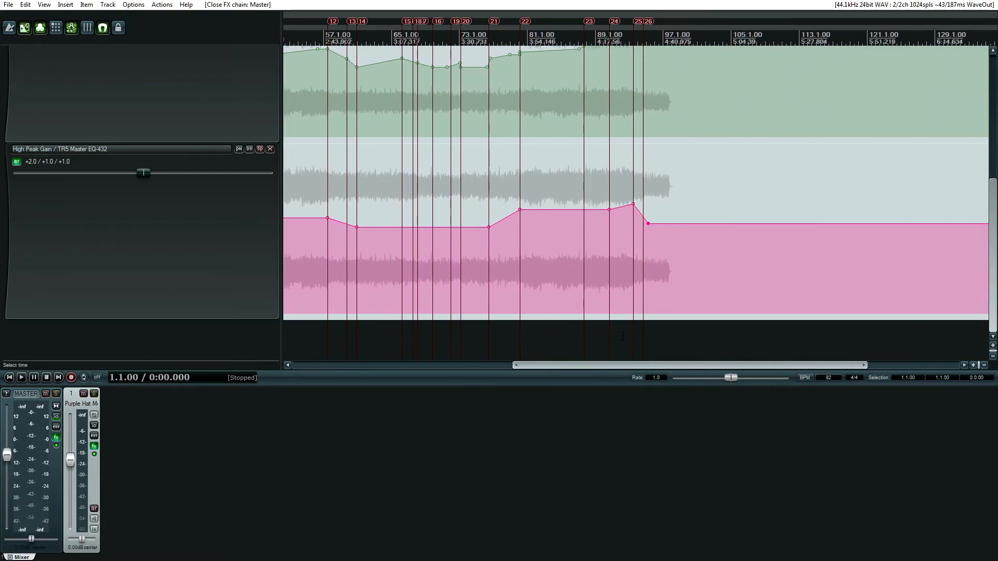
- Mute the master track and play from 91.4.28 past marker 26, watching the EQ's high gain knob follow the envelope
{"action": "mouse_move", "coordinate": [630, 206]}
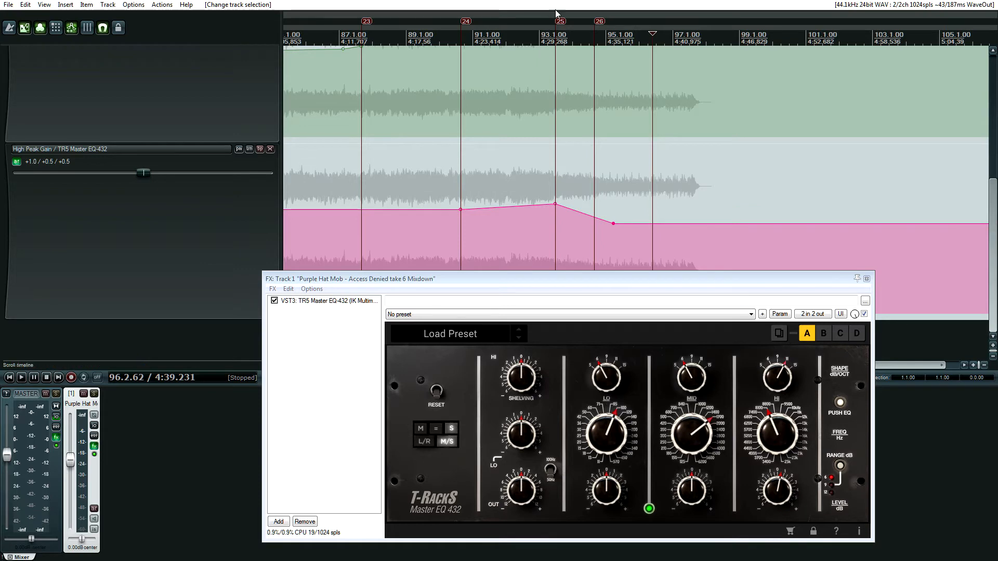
{"action": "left_click", "coordinate": [551, 73]}
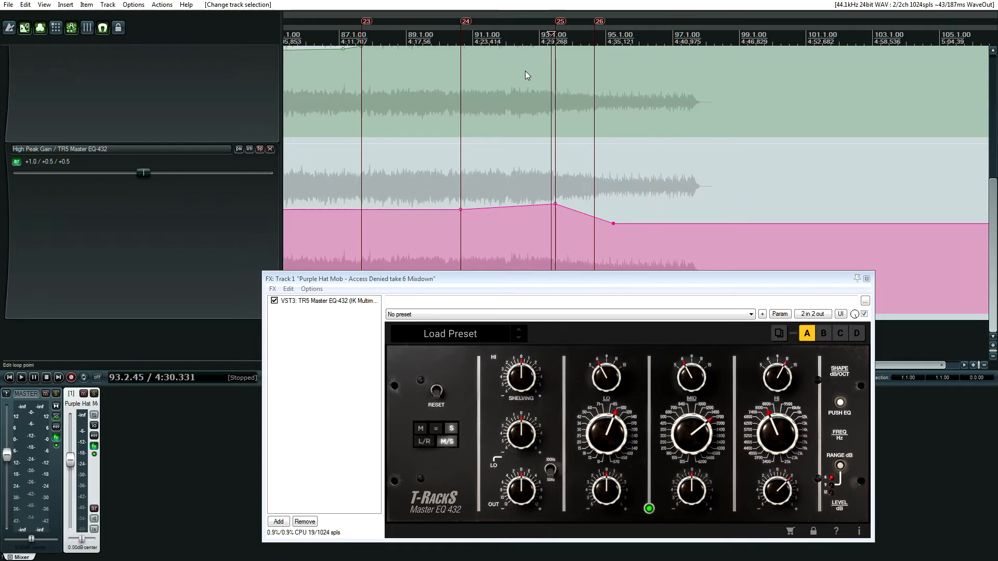
{"action": "left_click", "coordinate": [6, 457]}
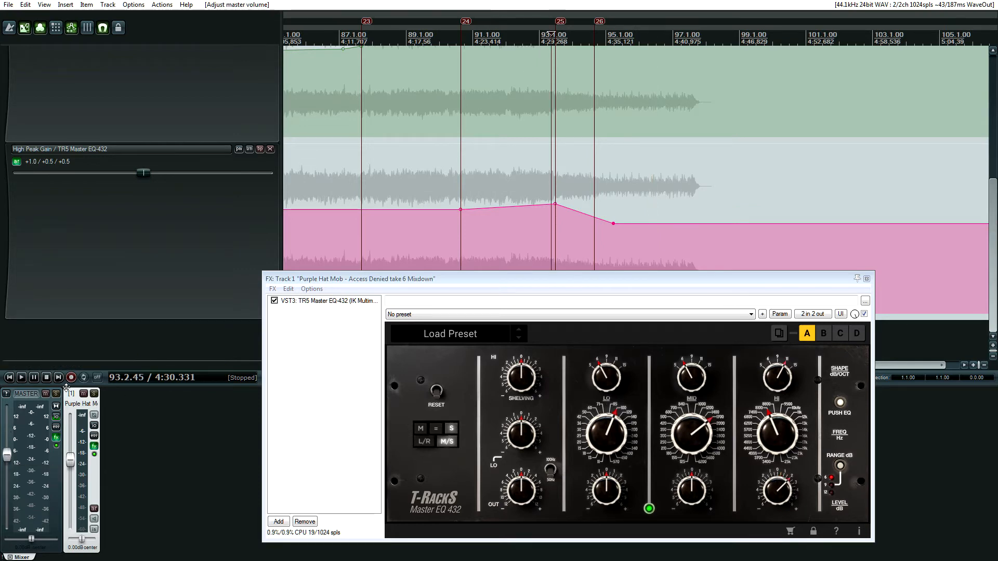
{"action": "left_click", "coordinate": [46, 393]}
{"action": "left_click", "coordinate": [446, 37]}
{"action": "left_click", "coordinate": [485, 37]}
{"action": "left_click", "coordinate": [500, 36]}
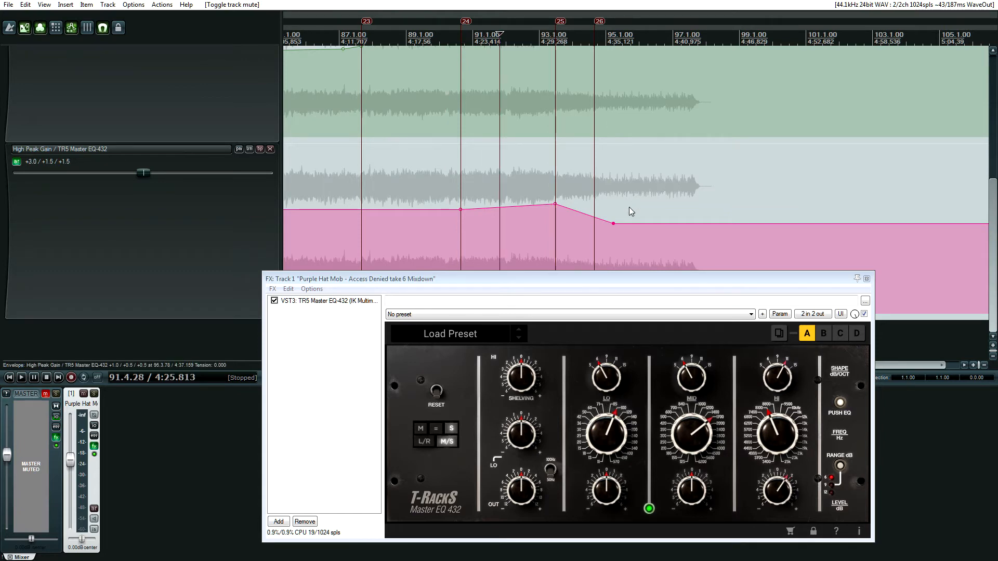
{"action": "key", "text": "space"}
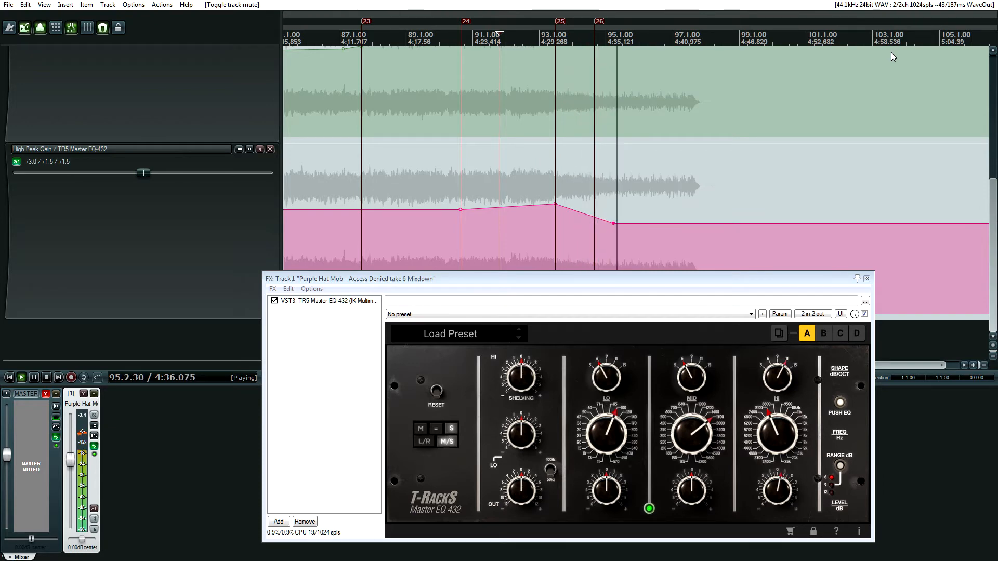
{"action": "key", "text": "space"}
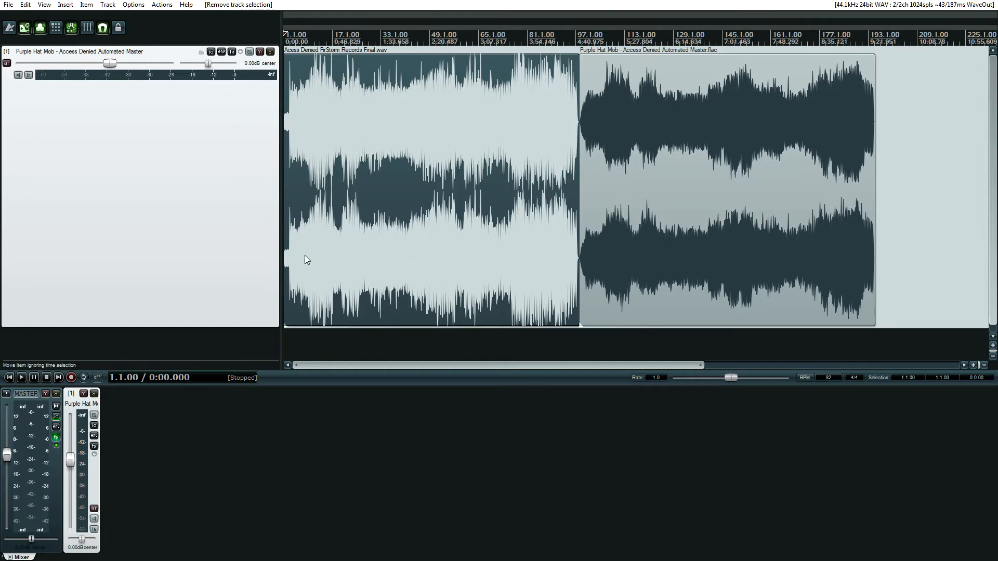
- Check the Ozone 9 Maximizer settings on the master track and close its window
{"action": "left_click", "coordinate": [57, 438]}
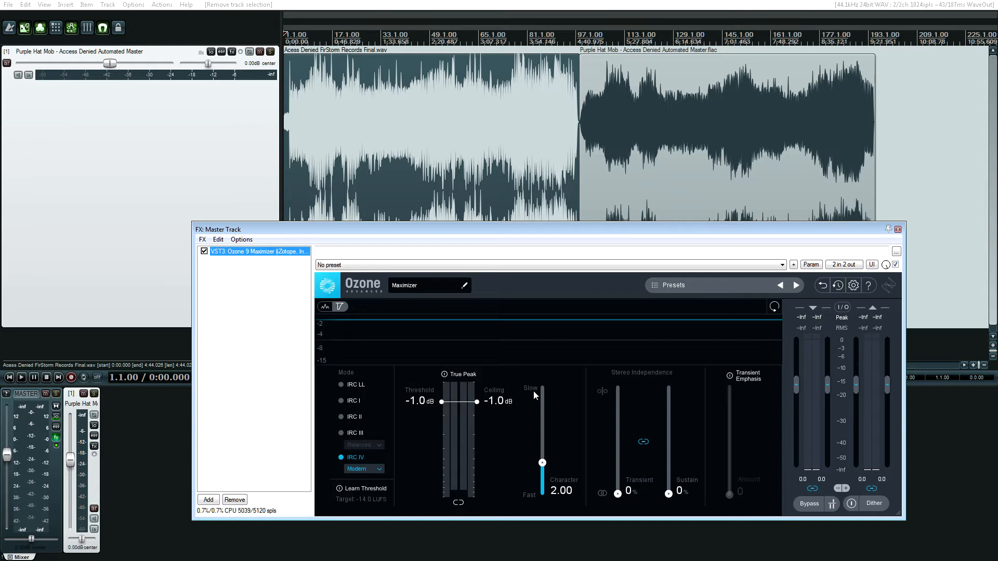
{"action": "left_click", "coordinate": [898, 230]}
- Add Youlean Loudness Meter 2 to the Automated Master track by filtering the plugins for "loud", and float the meter's window
{"action": "left_click", "coordinate": [521, 238]}
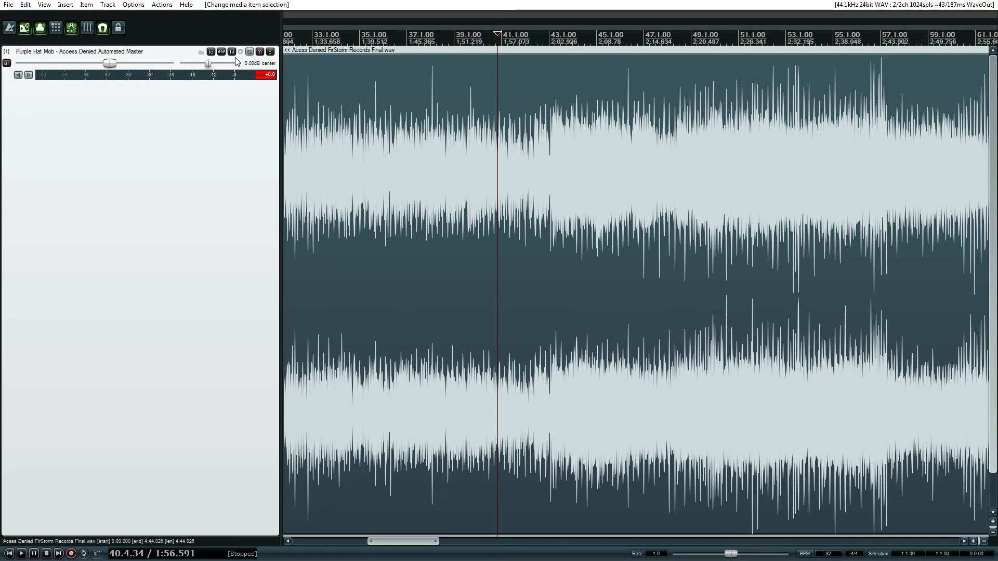
{"action": "left_click", "coordinate": [232, 52]}
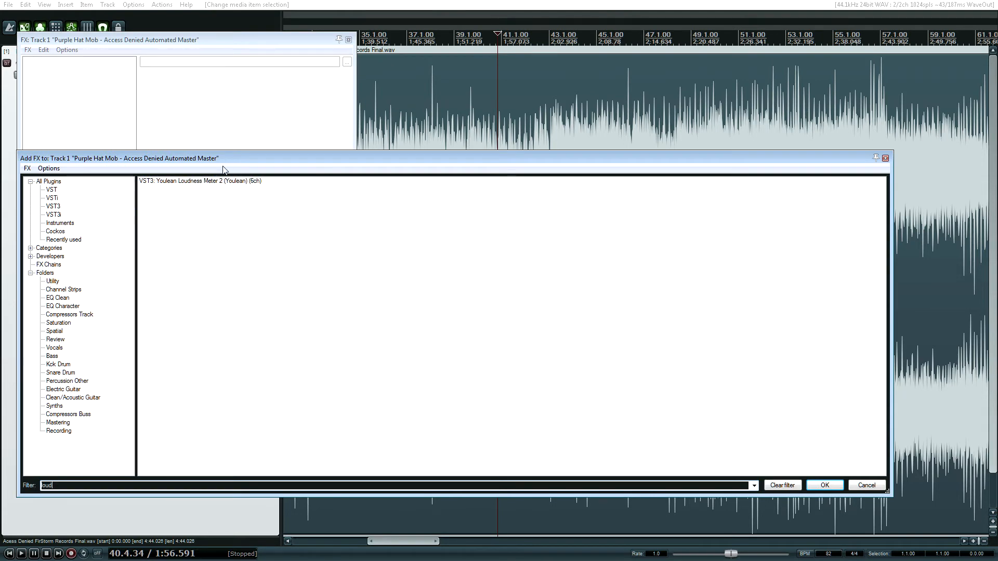
{"action": "double_click", "coordinate": [201, 183]}
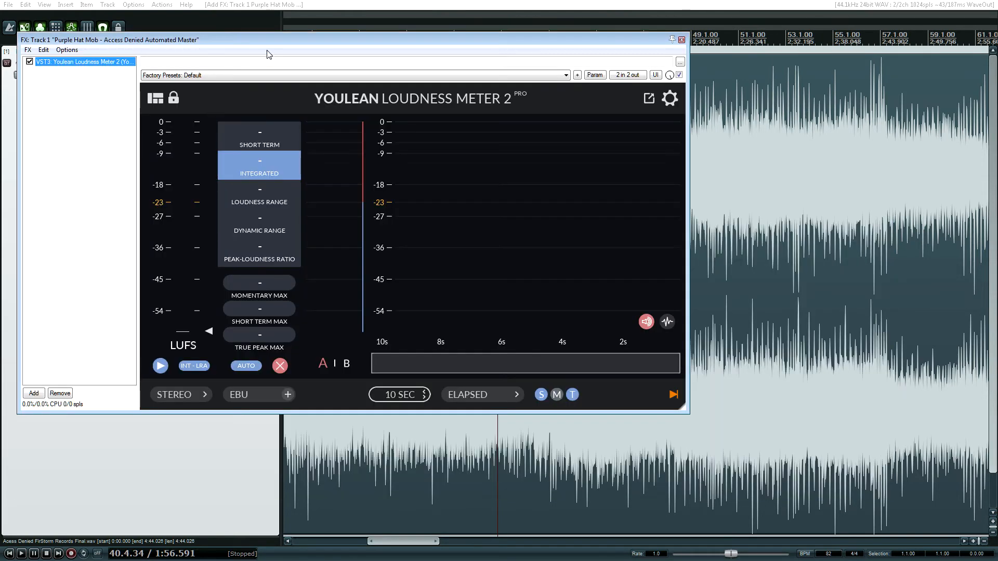
{"action": "double_click", "coordinate": [104, 62]}
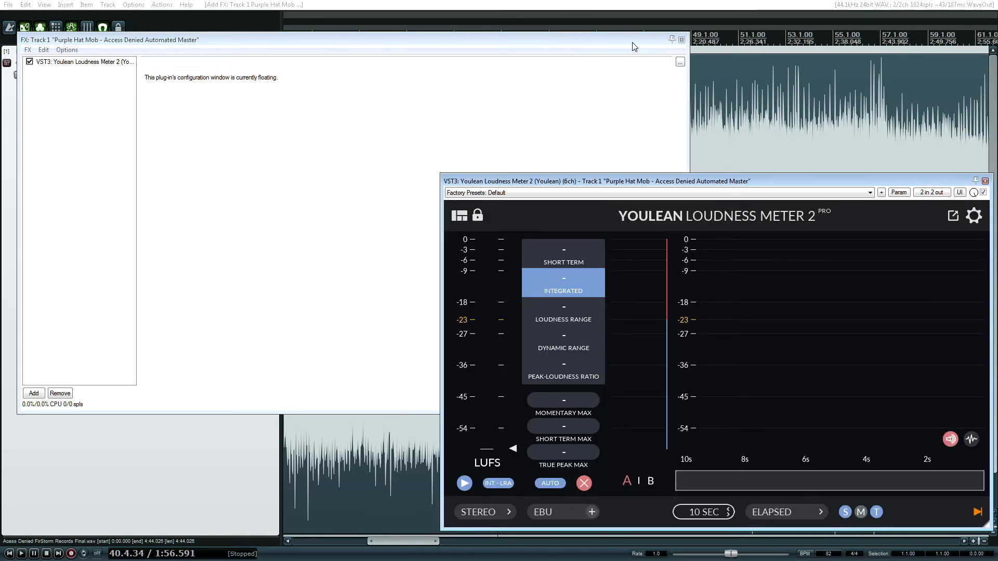
- Close the FX chain window, move the loudness meter clear of the waveform, and play the FirStorm Records Final master from the project start
{"action": "left_click", "coordinate": [681, 40]}
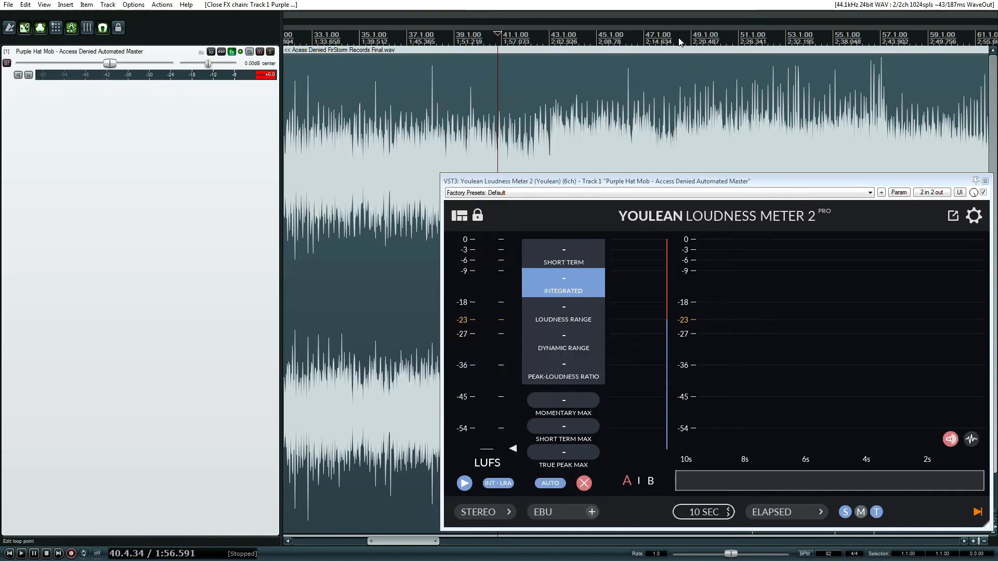
{"action": "left_click_drag", "start_coordinate": [650, 181], "coordinate": [224, 207]}
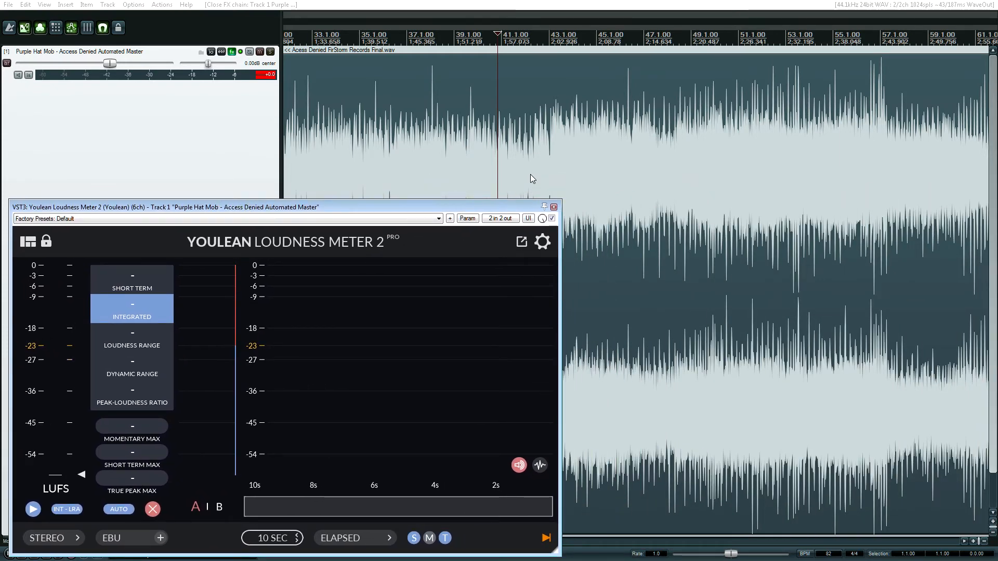
{"action": "left_click", "coordinate": [569, 172]}
{"action": "key", "text": "Home"}
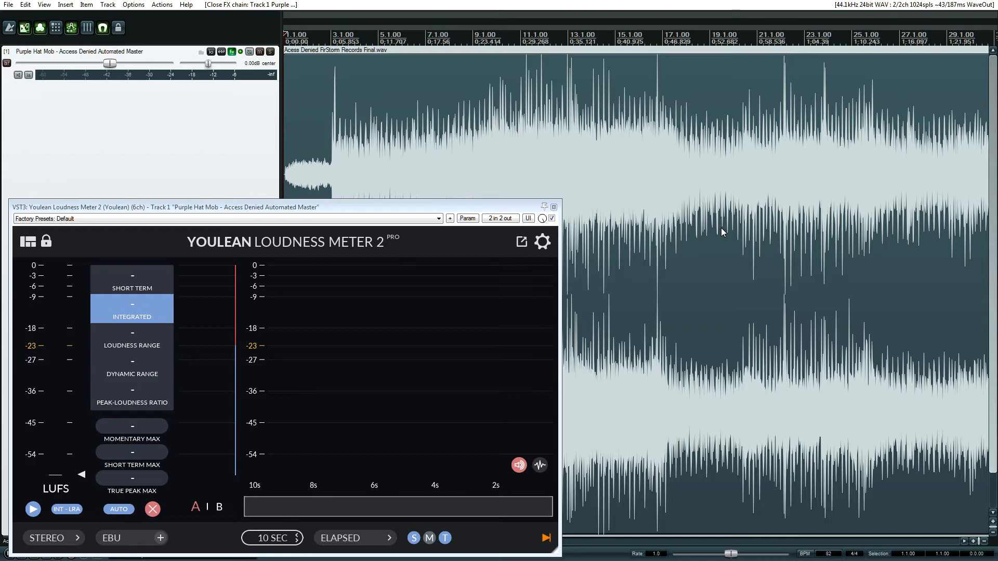
{"action": "left_click_drag", "start_coordinate": [363, 207], "coordinate": [391, 355]}
{"action": "key", "text": "space"}
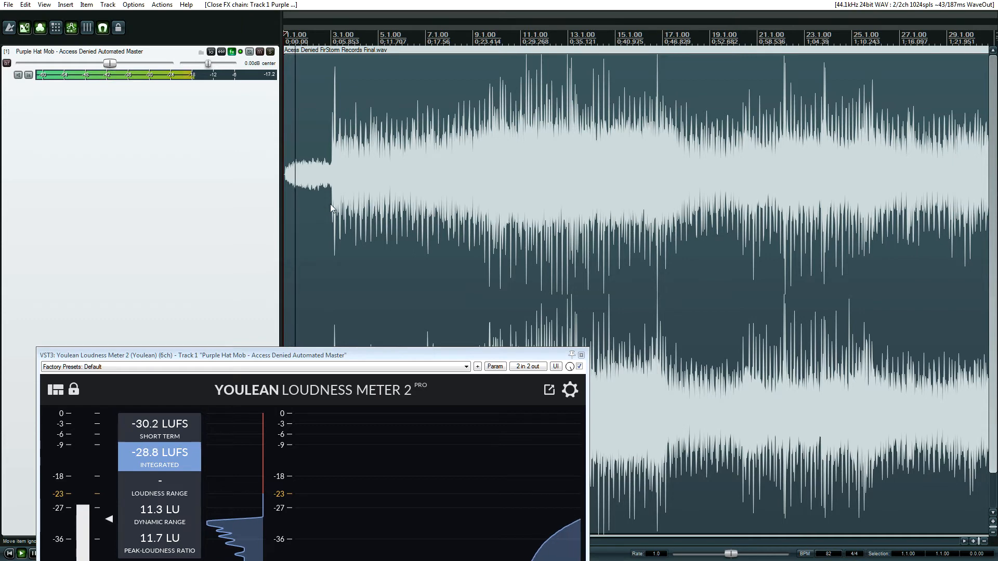
- Measure the FirStorm Records Final master's loudness through to its end with the meter in view, pausing playback at 97.4.69
{"action": "left_click_drag", "start_coordinate": [229, 356], "coordinate": [187, 281]}
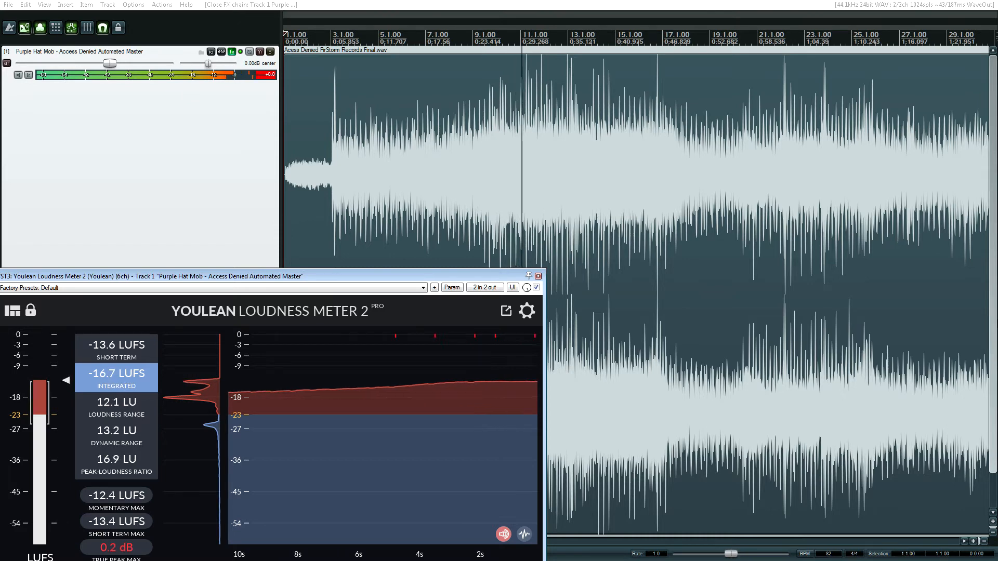
{"action": "left_click_drag", "start_coordinate": [252, 279], "coordinate": [278, 215]}
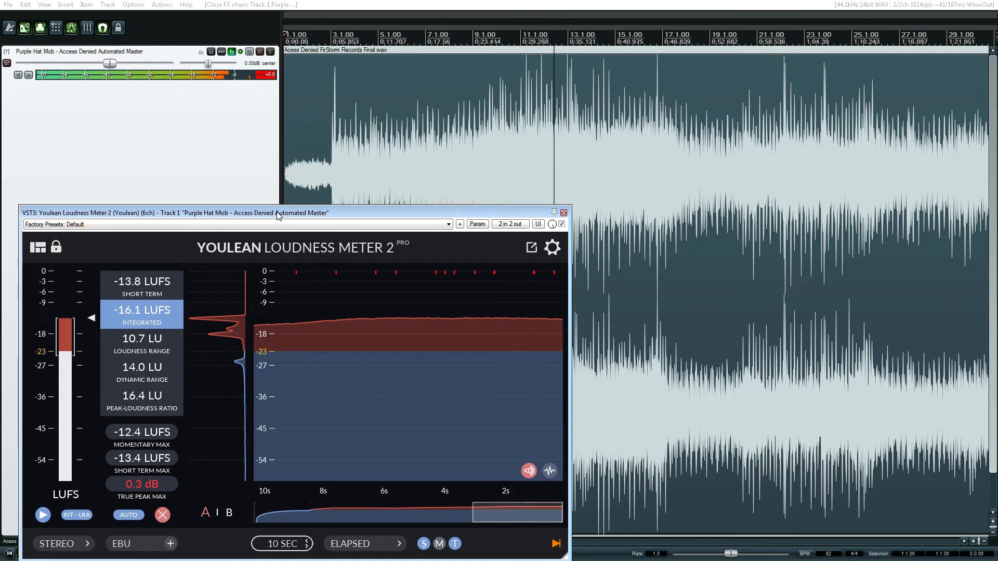
{"action": "left_click_drag", "start_coordinate": [278, 215], "coordinate": [228, 269]}
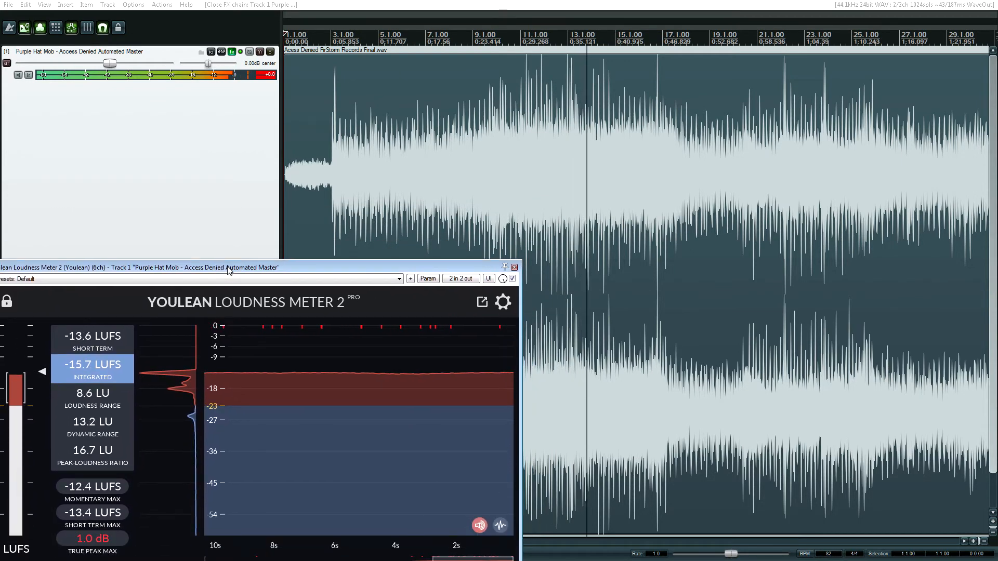
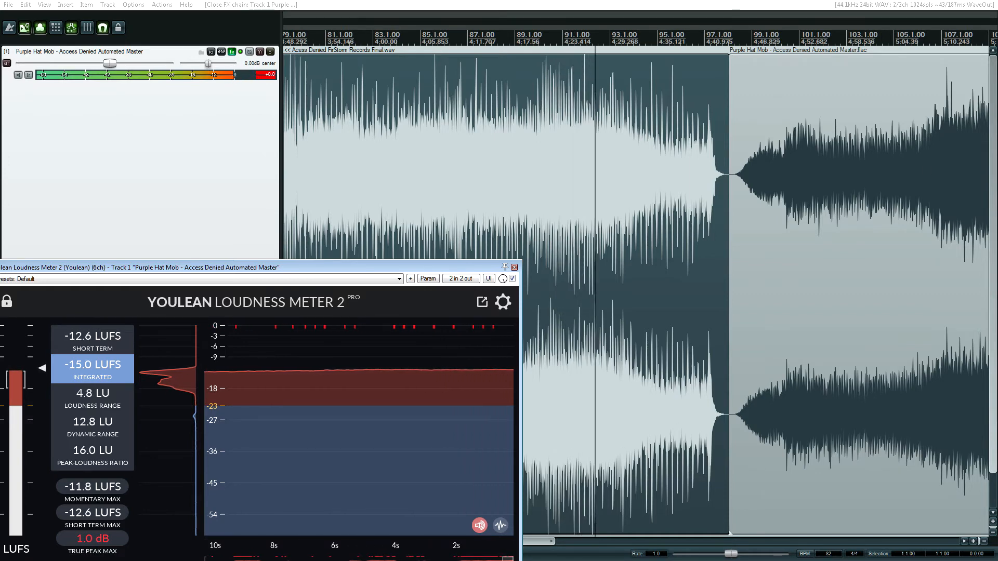
{"action": "left_click_drag", "start_coordinate": [291, 274], "coordinate": [414, 112]}
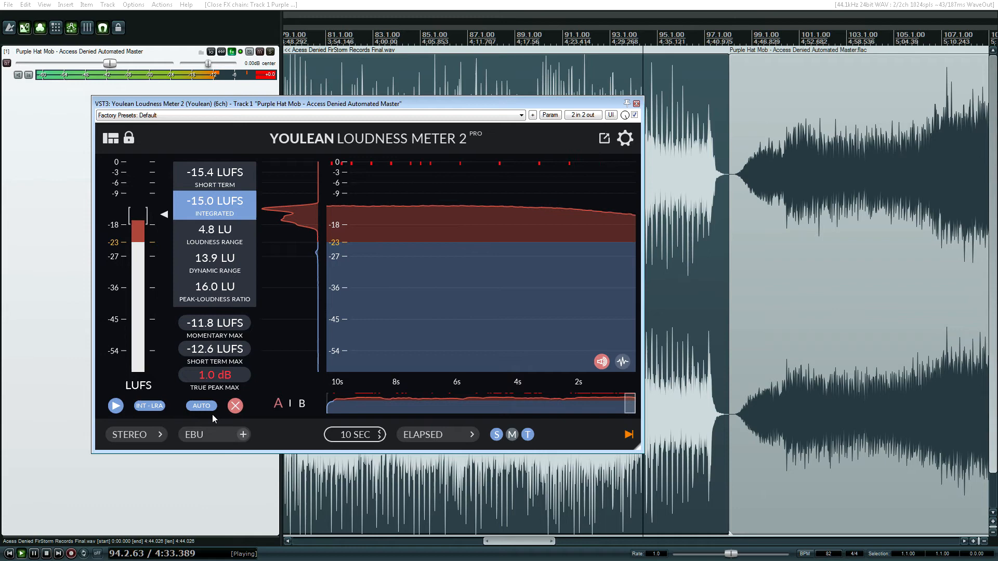
{"action": "left_click_drag", "start_coordinate": [408, 103], "coordinate": [370, 96]}
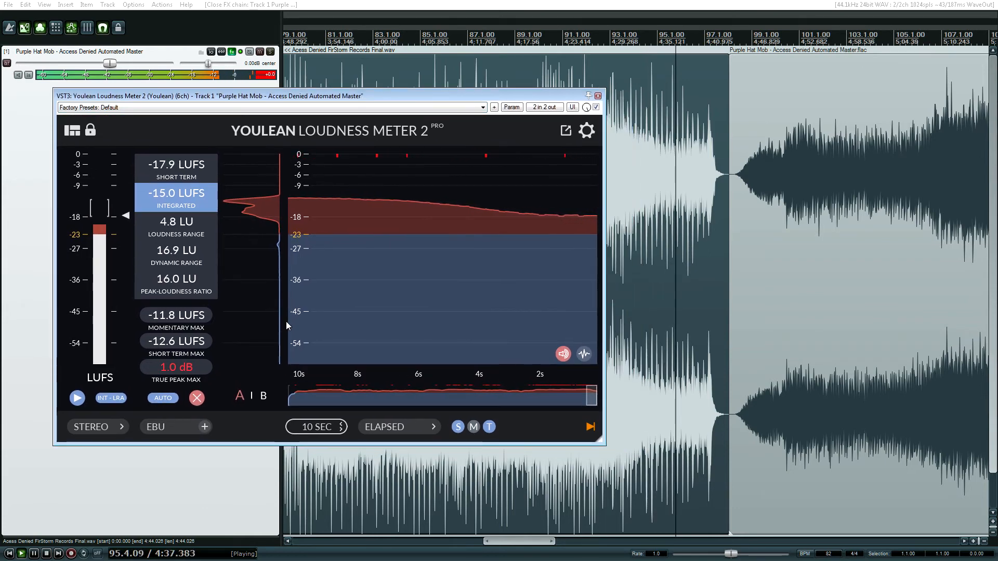
{"action": "mouse_move", "coordinate": [305, 365]}
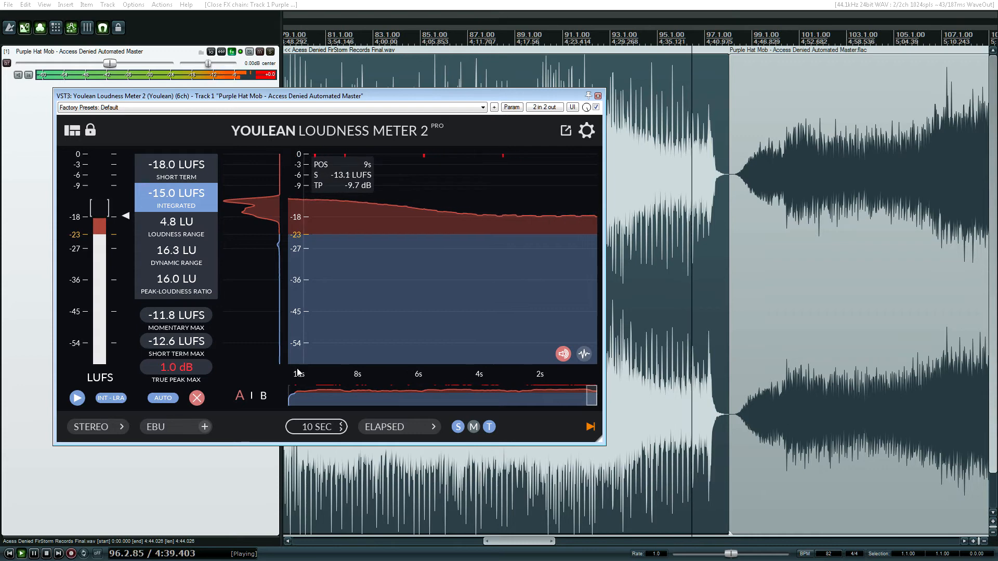
{"action": "left_click", "coordinate": [34, 554]}
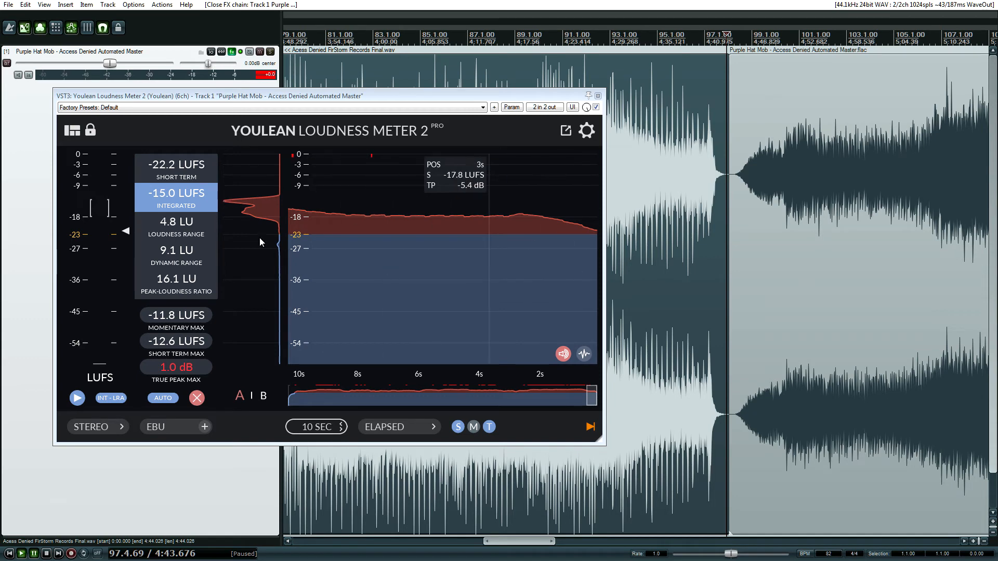
- Close the meter window and play the Purple Hat Mob Automated Master FLAC from its start to measure its loudness
{"action": "left_click", "coordinate": [597, 96]}
{"action": "left_click_drag", "start_coordinate": [523, 552], "coordinate": [560, 550]}
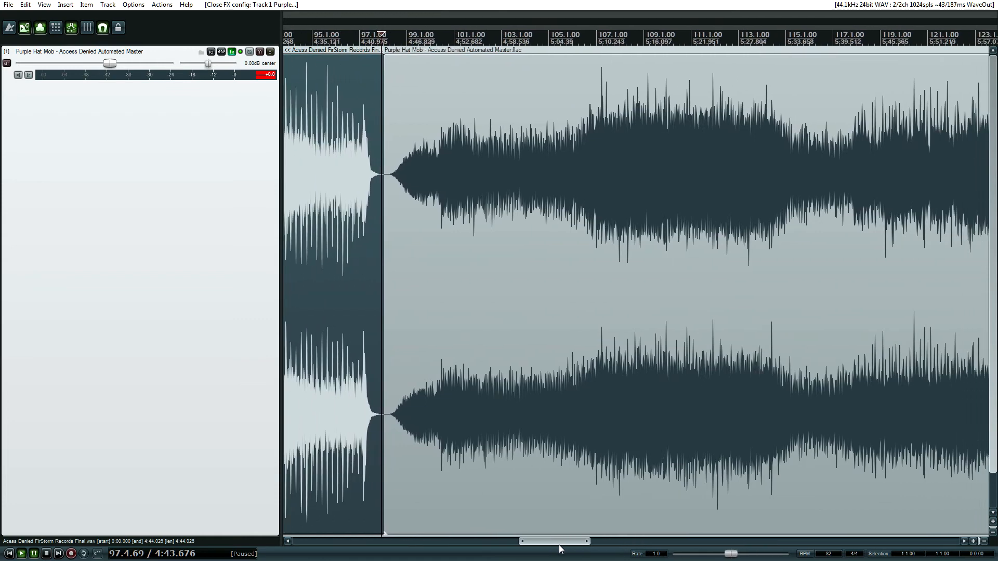
{"action": "left_click", "coordinate": [381, 34]}
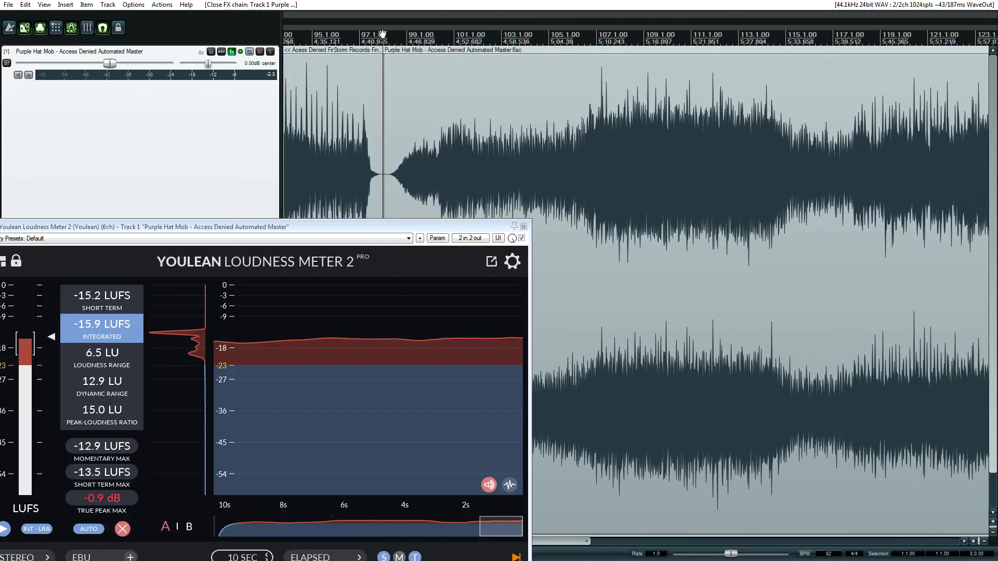
{"action": "key", "text": "space"}
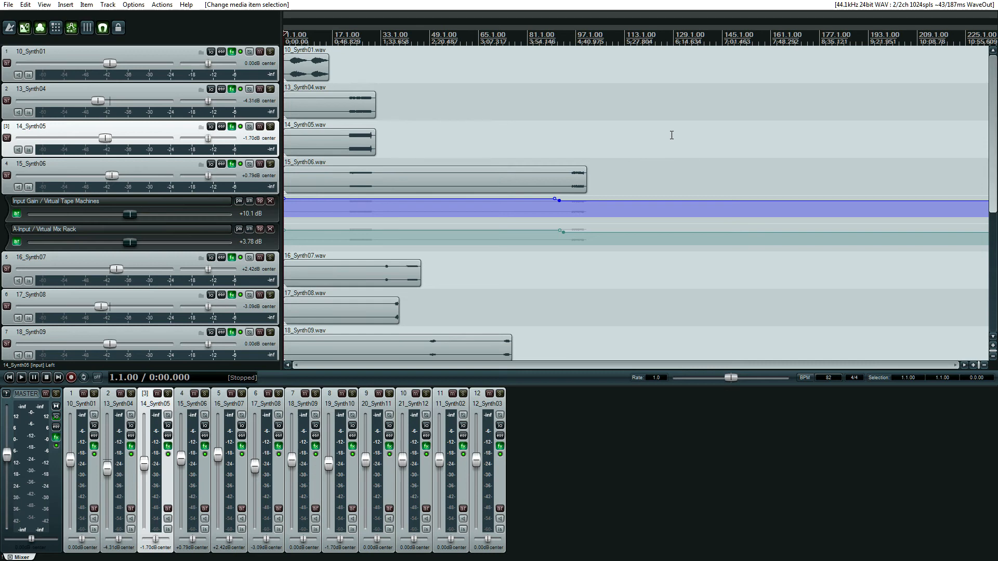
{"action": "left_click", "coordinate": [540, 75]}
{"action": "left_click", "coordinate": [476, 92]}
{"action": "key", "text": "Home"}
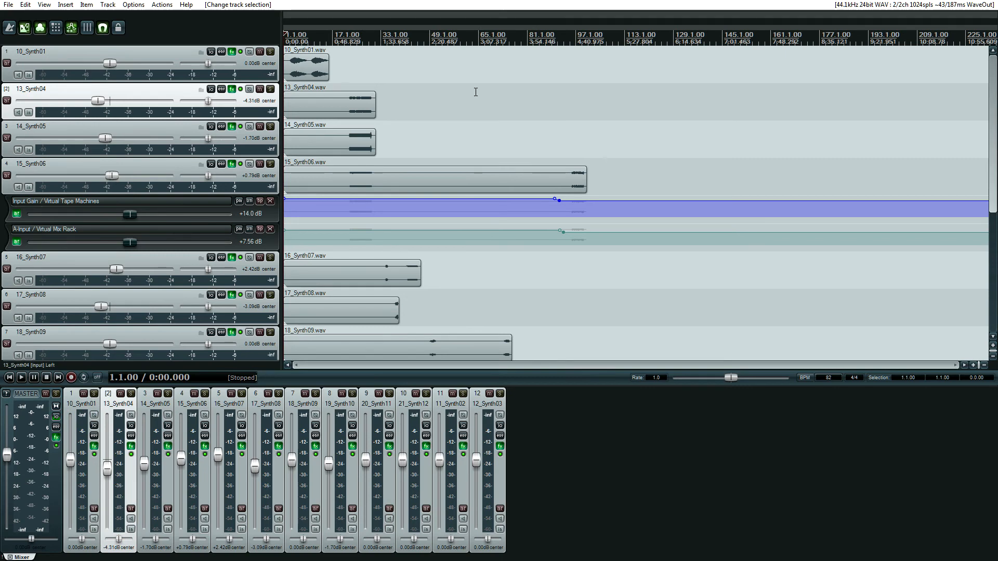
{"action": "left_click", "coordinate": [427, 127]}
{"action": "key", "text": "Home"}
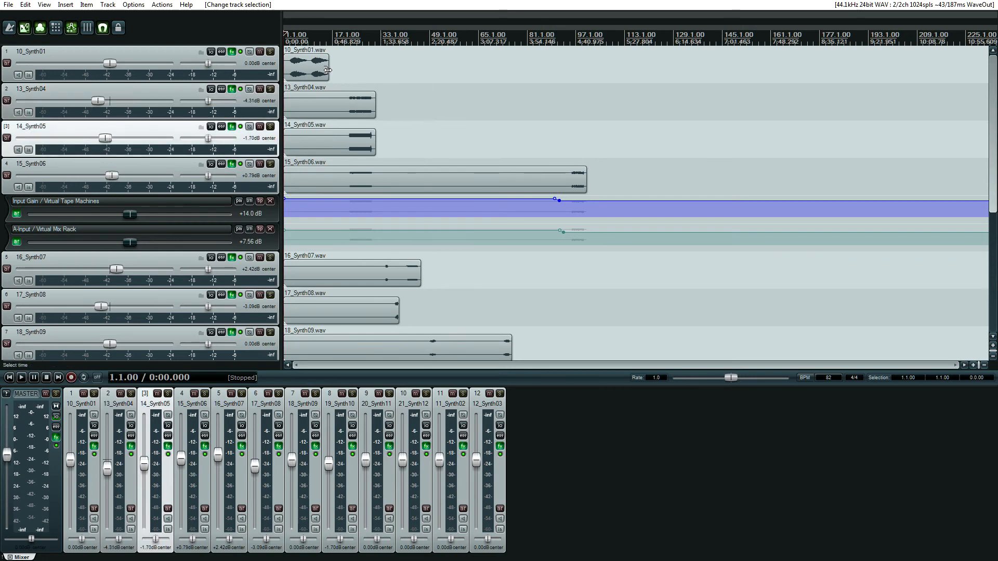
- Inspect the effect chains of 10_Synth01 and 13_Synth04, viewing their Virtual Mix Rack and Virtual Tape Machines settings
{"action": "left_click", "coordinate": [231, 51]}
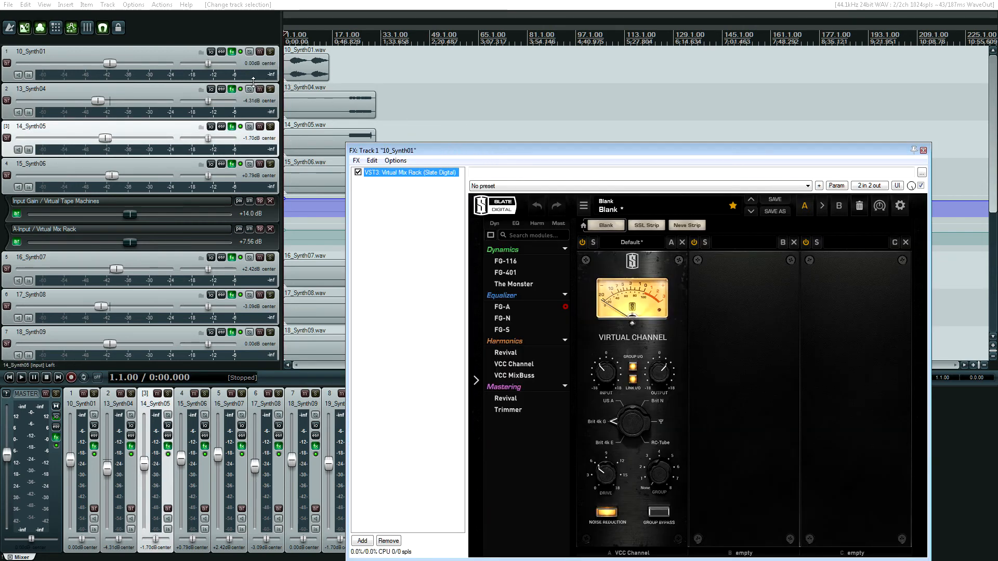
{"action": "left_click", "coordinate": [232, 89]}
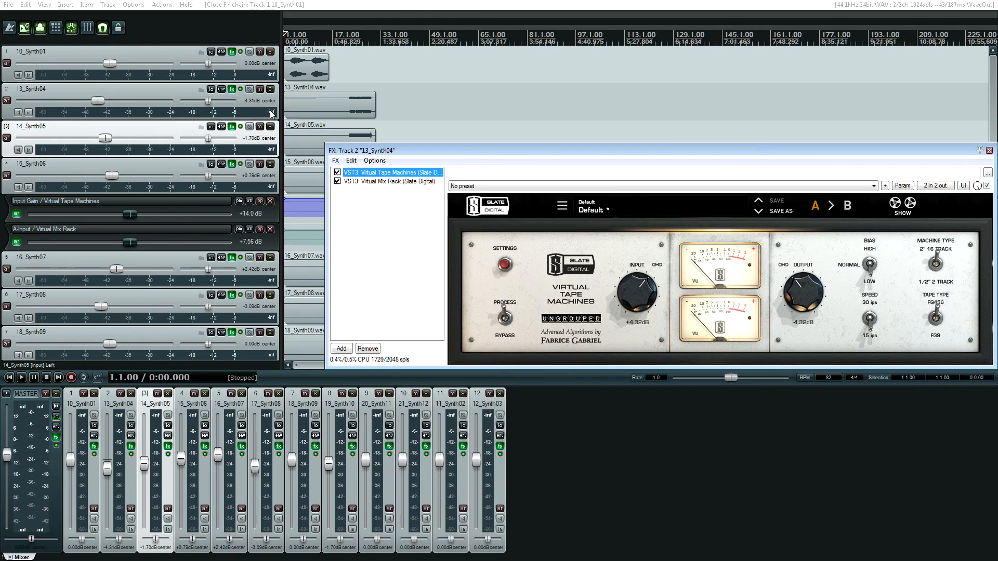
{"action": "left_click", "coordinate": [405, 186]}
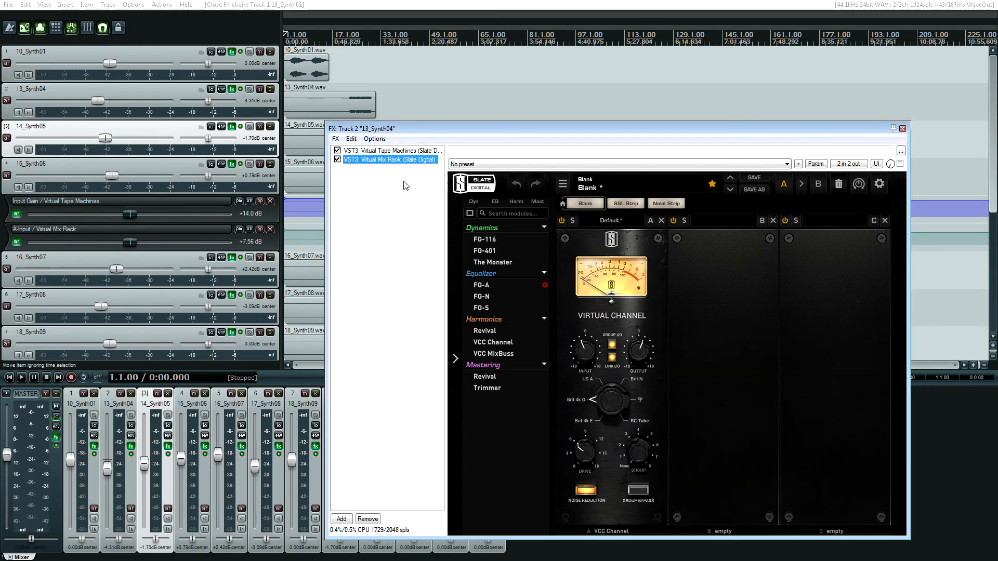
{"action": "key", "text": "Up"}
{"action": "key", "text": "Down"}
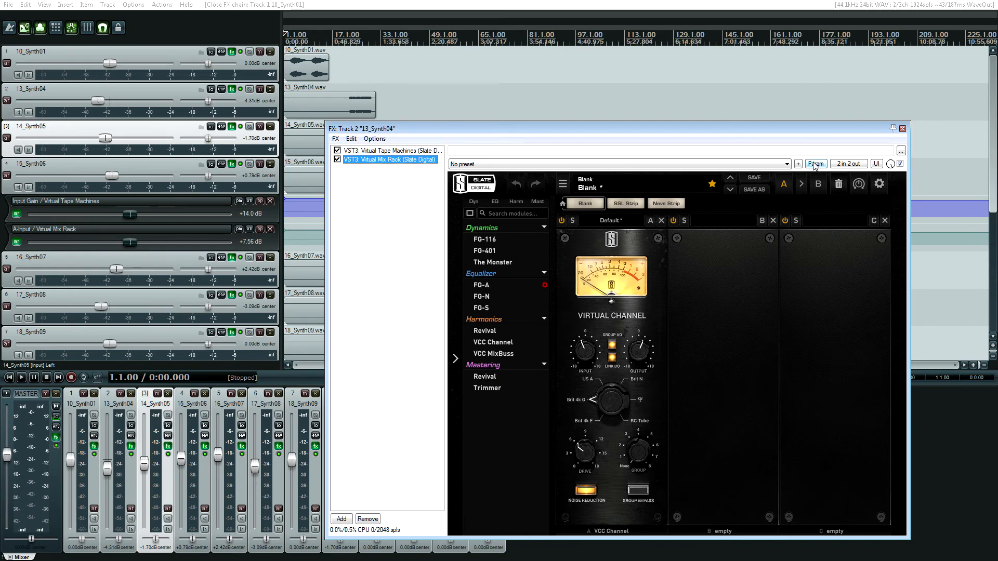
- Inspect the effect chains of 14_Synth05 and 15_Synth06, comparing the Virtual Tape Machines and Virtual Mix Rack settings on 15_Synth06
{"action": "left_click", "coordinate": [235, 128]}
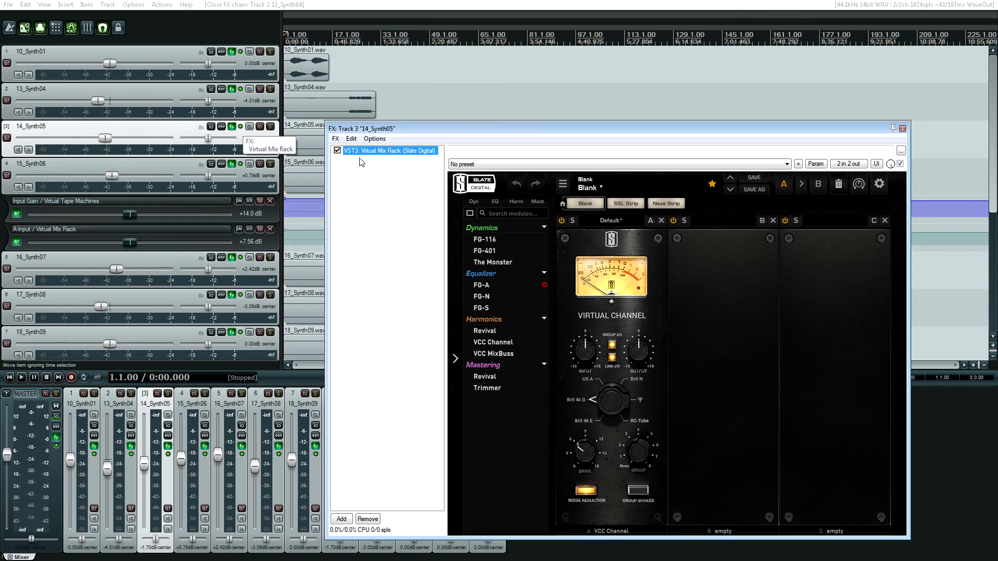
{"action": "left_click", "coordinate": [235, 165]}
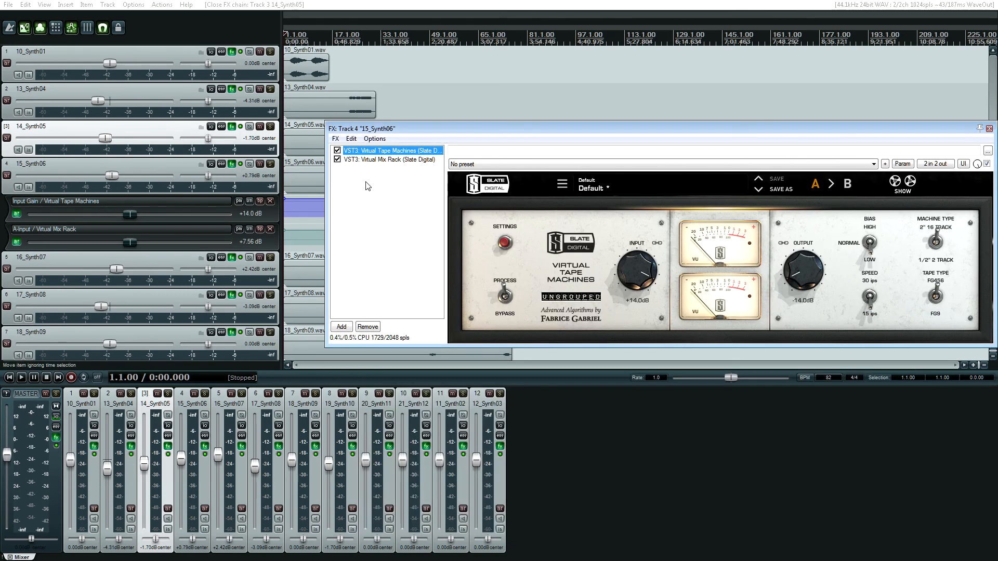
{"action": "left_click", "coordinate": [382, 160]}
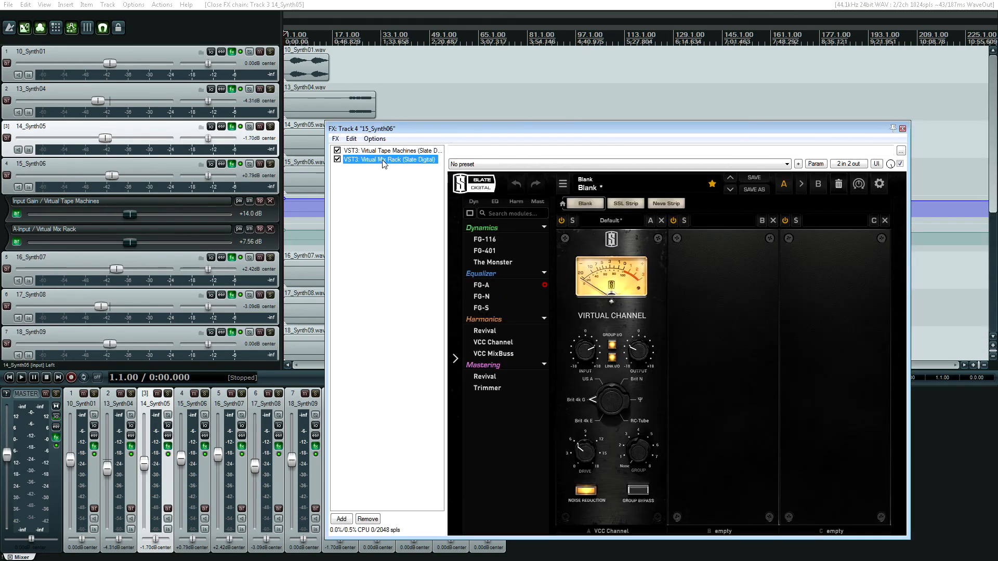
{"action": "left_click", "coordinate": [385, 151]}
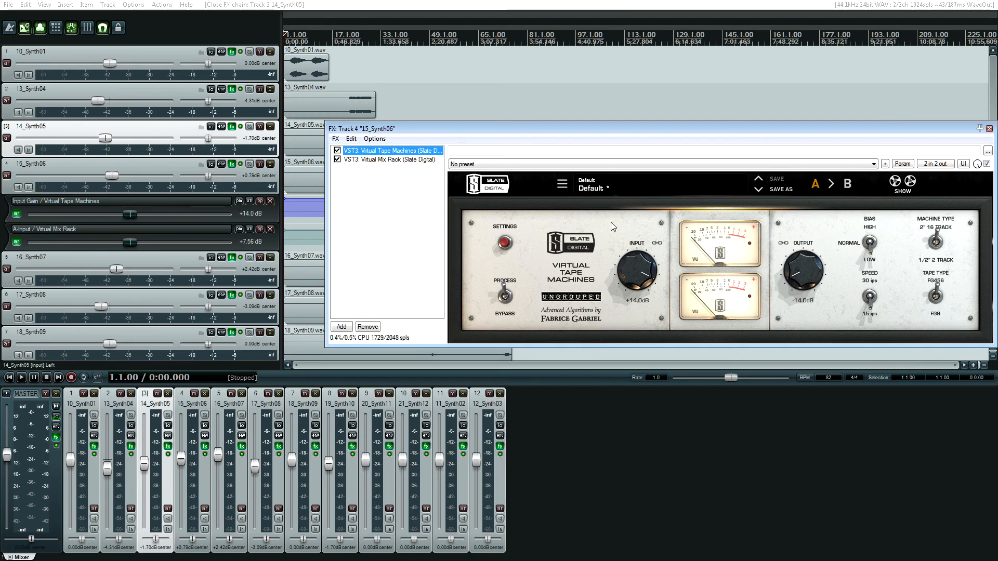
{"action": "left_click", "coordinate": [395, 160]}
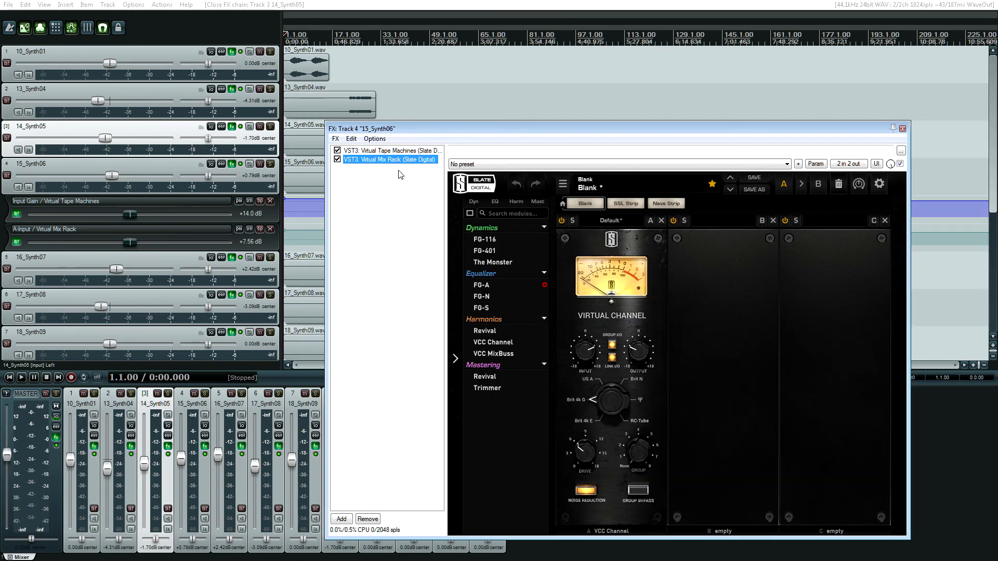
- Examine NAVY2EQ, Virtual Tape Machines and Virtual Mix Rack in the 16_Synth07 effect chain, keeping its window below the soloed track
{"action": "left_click", "coordinate": [234, 259]}
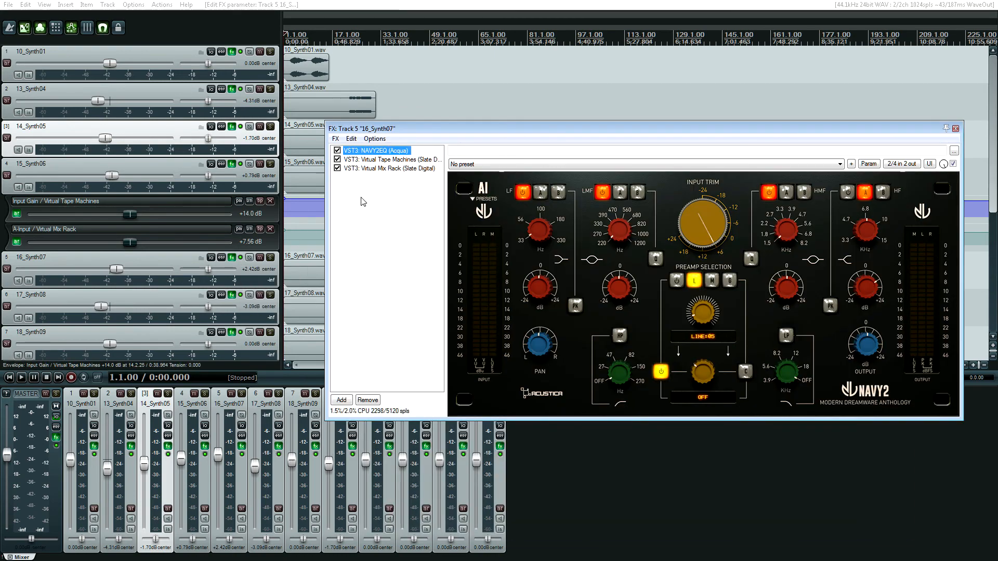
{"action": "left_click_drag", "start_coordinate": [470, 133], "coordinate": [371, 155]}
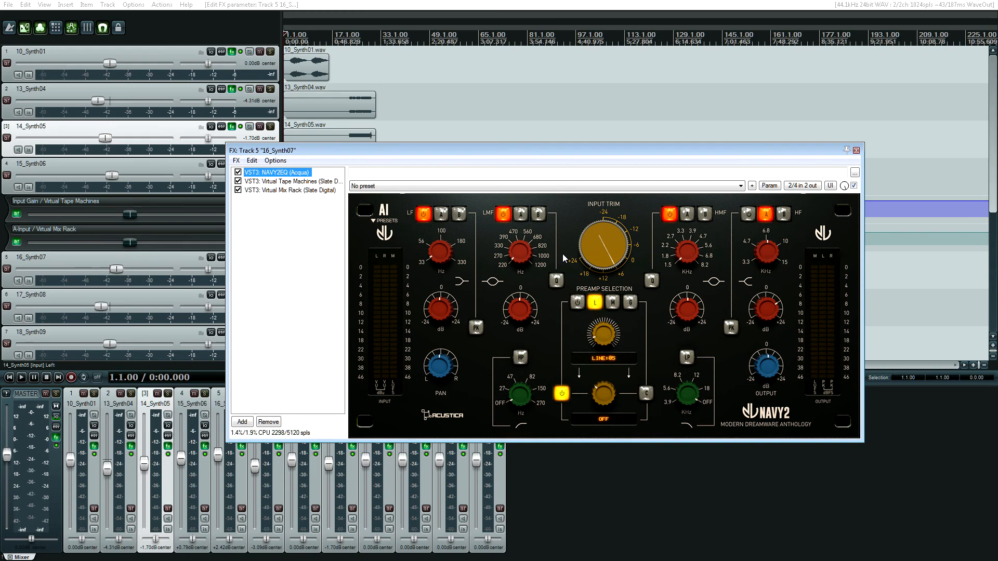
{"action": "left_click_drag", "start_coordinate": [487, 150], "coordinate": [669, 292]}
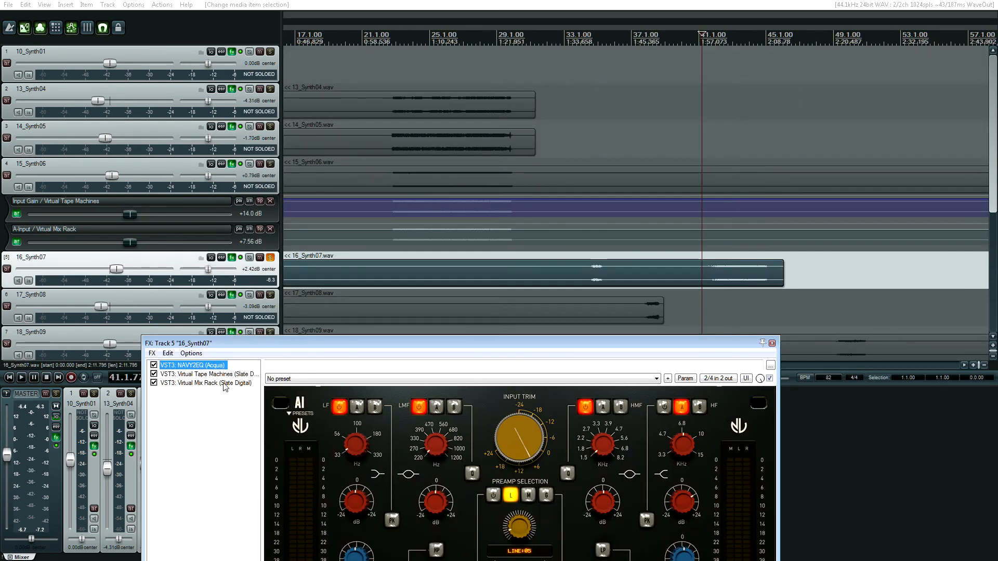
{"action": "left_click", "coordinate": [213, 374]}
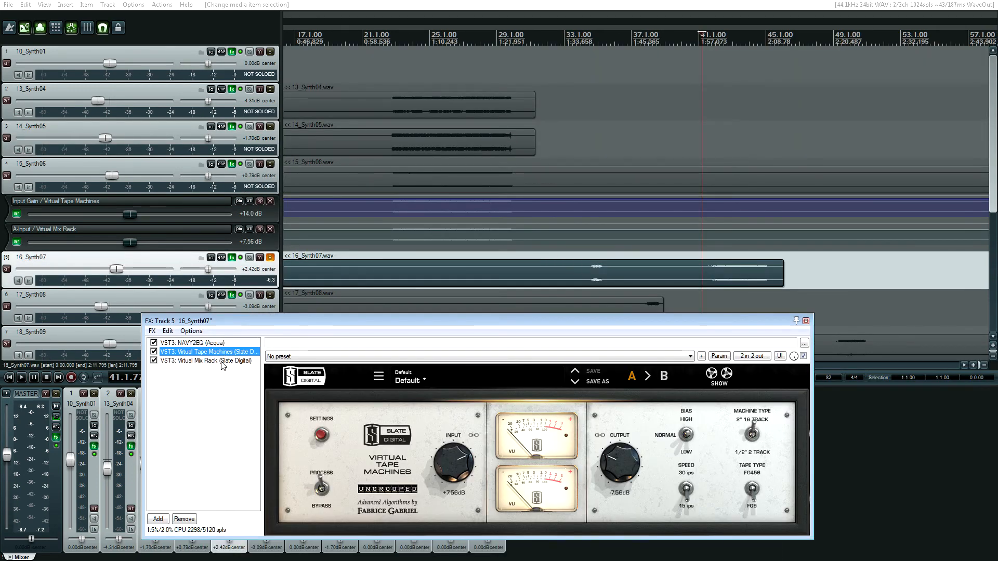
{"action": "left_click", "coordinate": [213, 369]}
- Audition the soloed 16_Synth07 from about bar 41 with NAVY2EQ bypassed, and compare it with the EQ re-enabled
{"action": "left_click", "coordinate": [204, 151]}
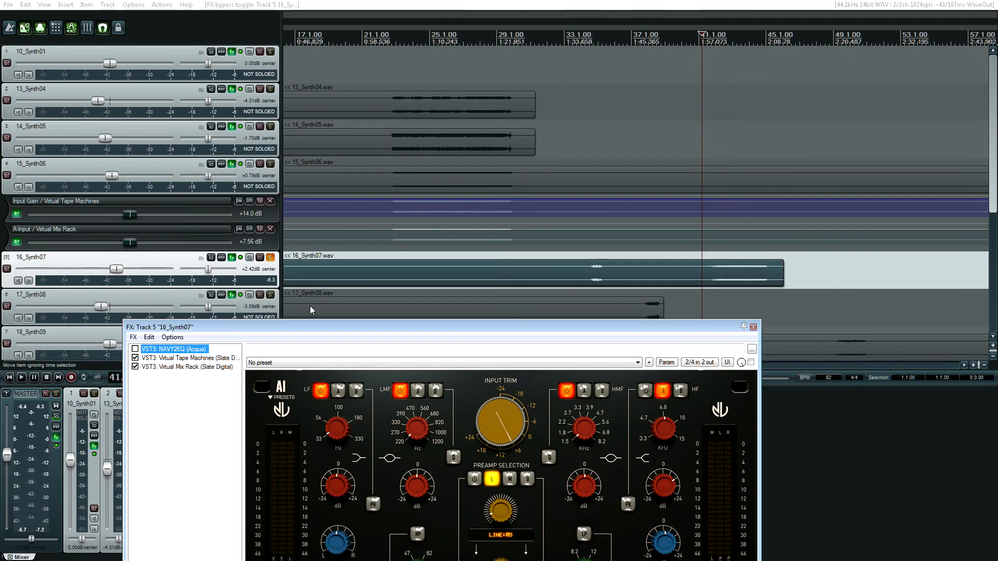
{"action": "left_click", "coordinate": [555, 2]}
{"action": "key", "text": "space"}
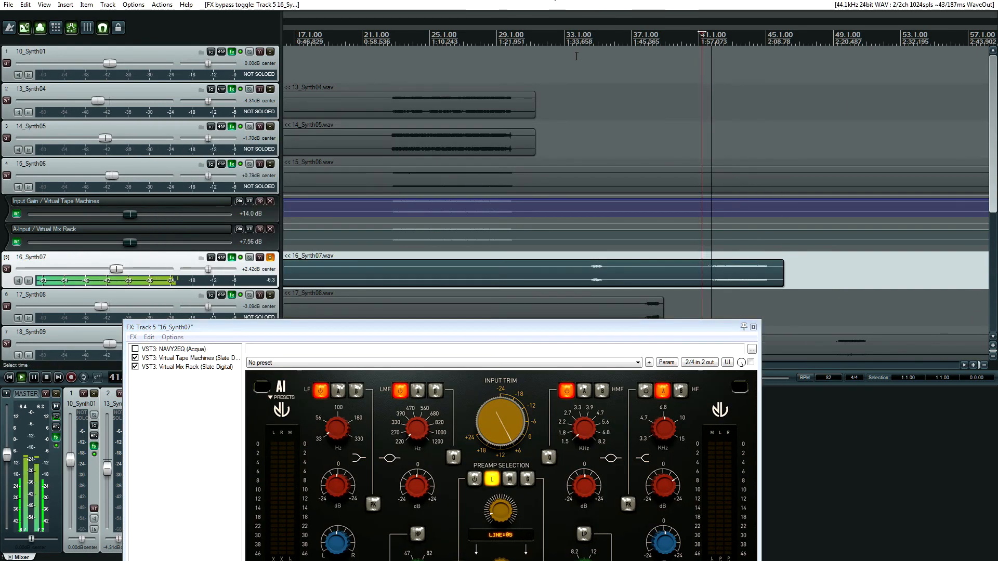
{"action": "key", "text": "space"}
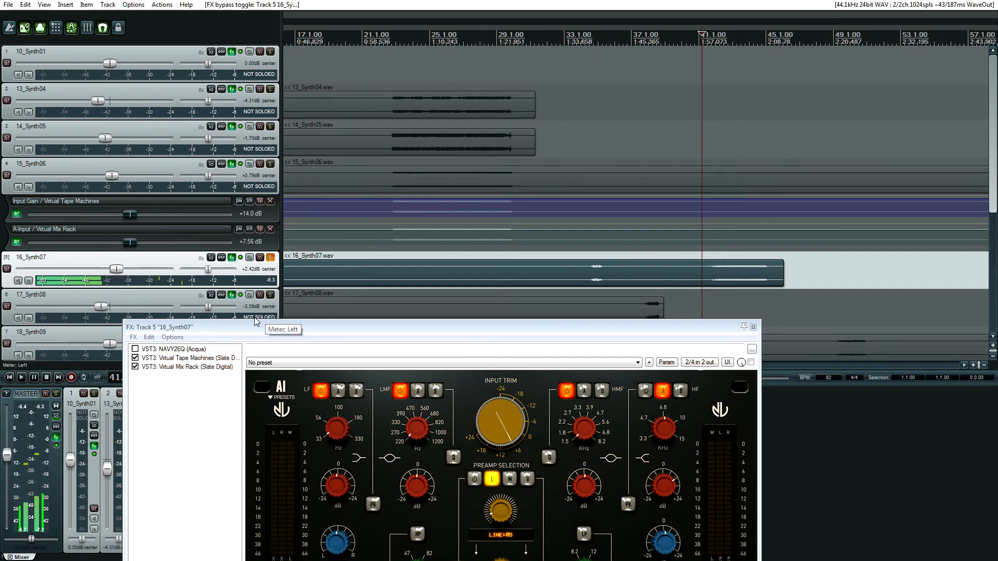
{"action": "left_click", "coordinate": [135, 349]}
{"action": "key", "text": "space"}
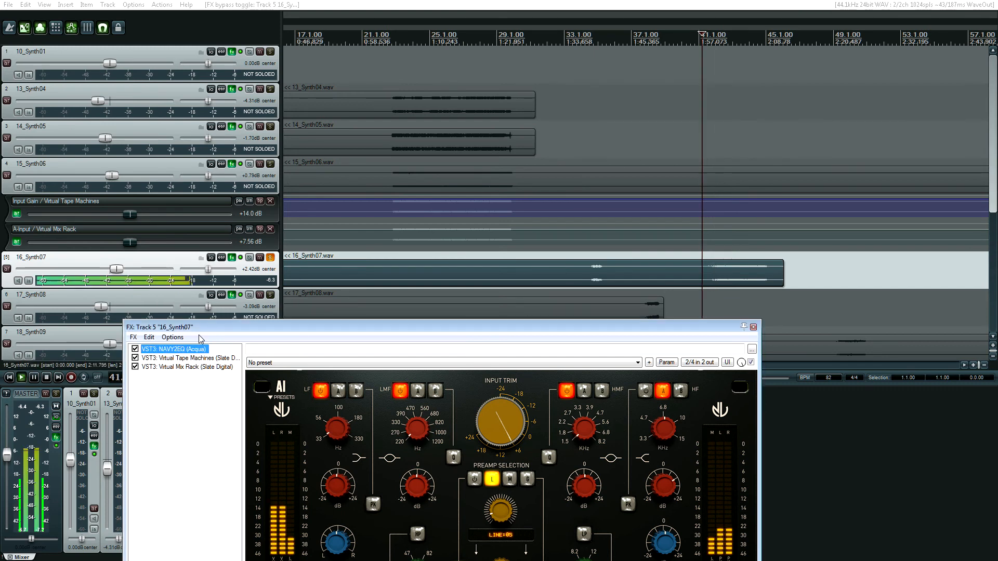
{"action": "key", "text": "space"}
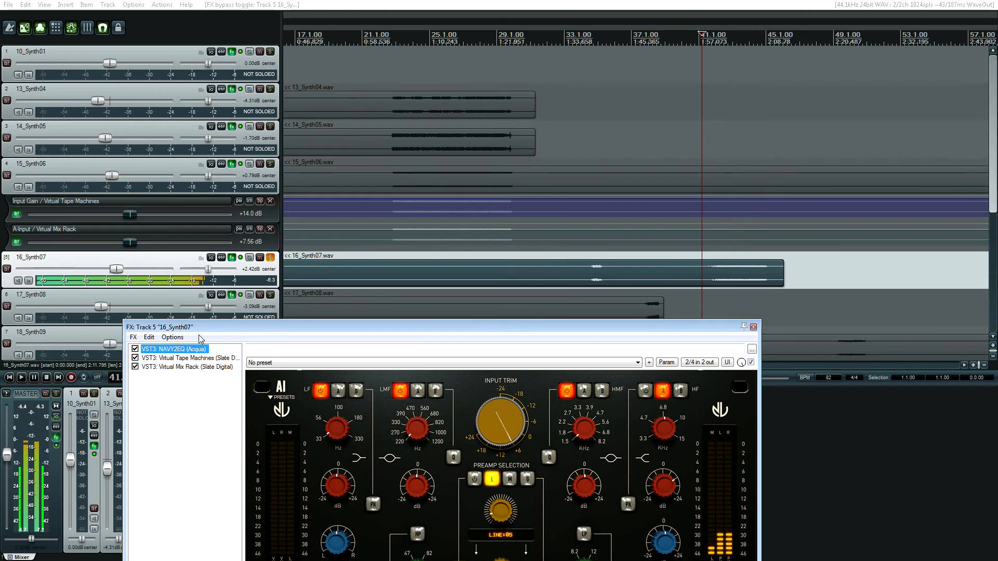
- Audition the soloed 16_Synth07 from about bar 34 with NAVY2EQ bypassed, and compare it with the EQ re-enabled
{"action": "left_click", "coordinate": [588, 256]}
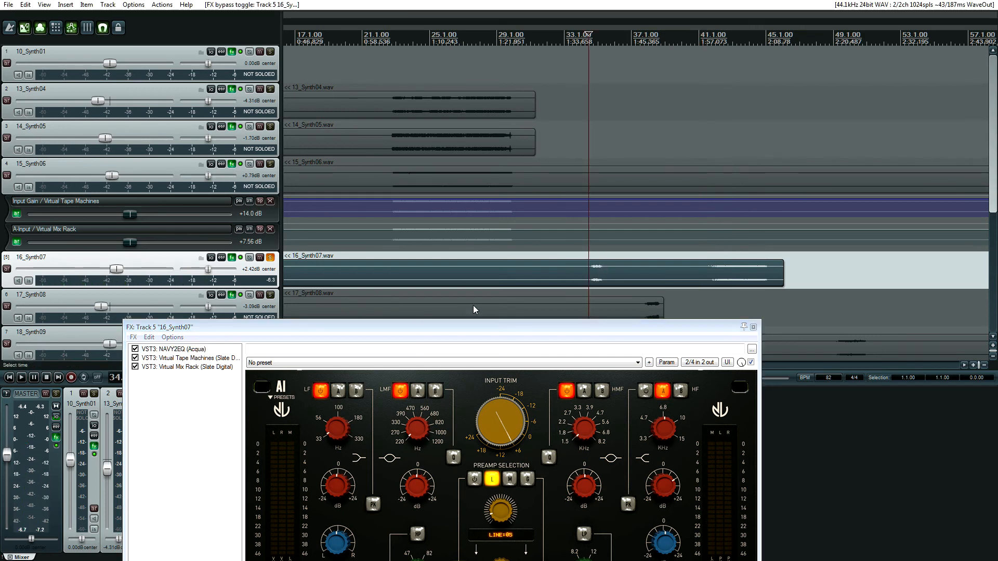
{"action": "left_click", "coordinate": [136, 349]}
{"action": "key", "text": "space"}
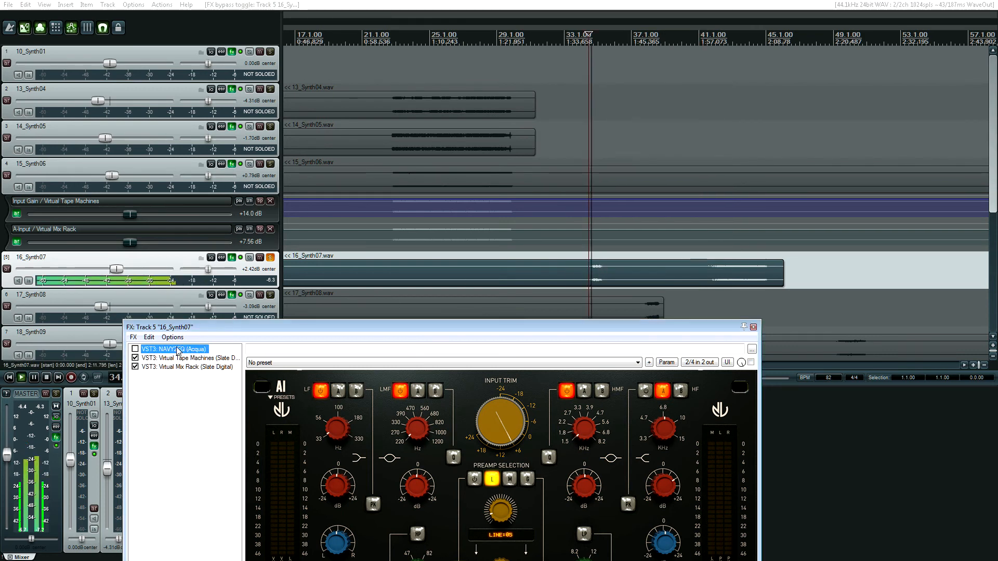
{"action": "key", "text": "space"}
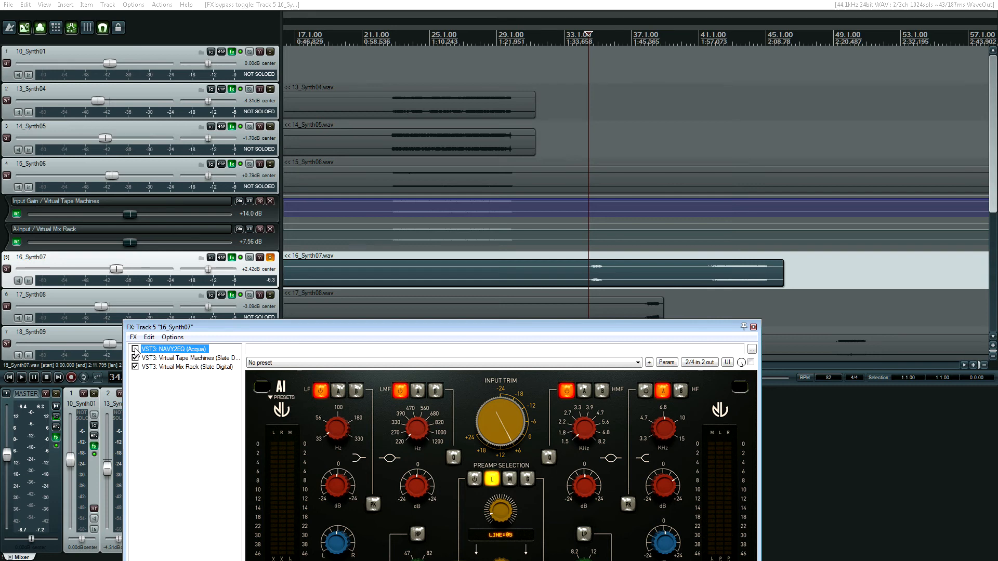
{"action": "key", "text": "space"}
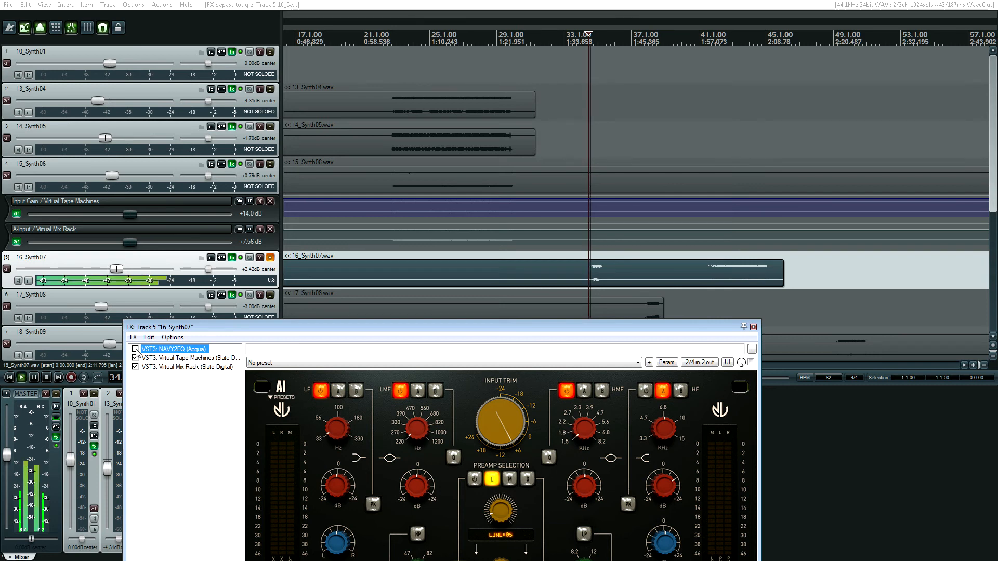
{"action": "key", "text": "space"}
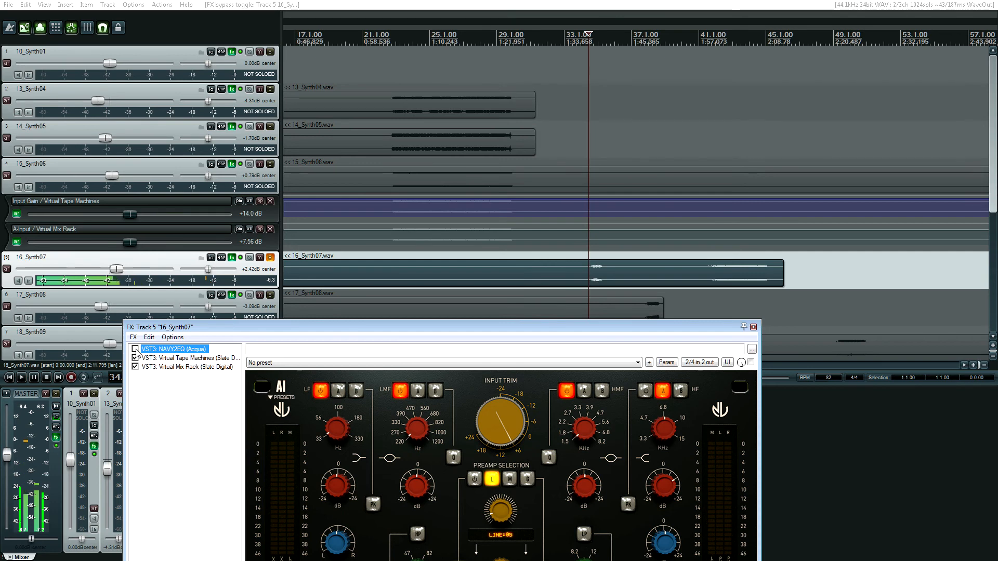
{"action": "left_click", "coordinate": [135, 349]}
{"action": "key", "text": "space"}
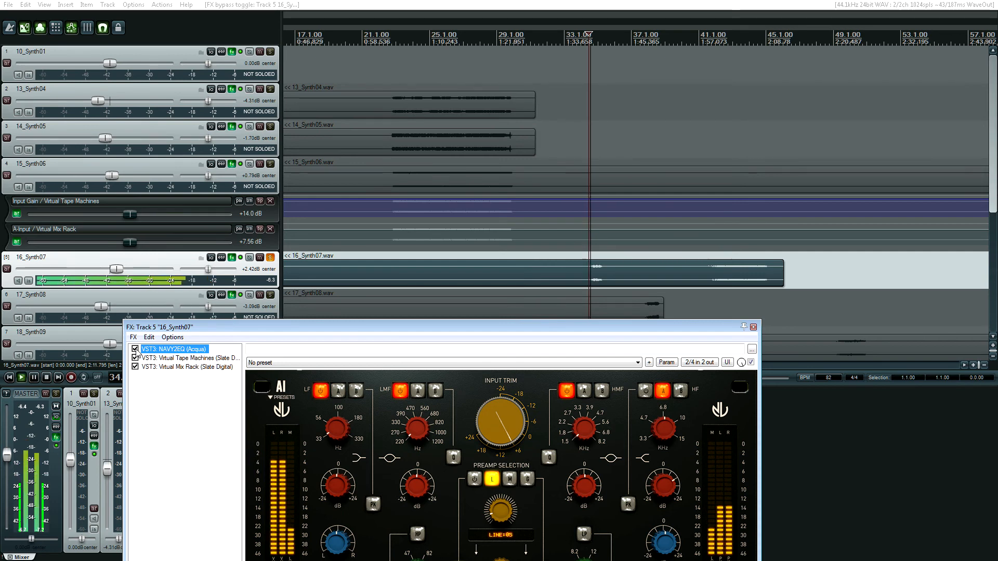
{"action": "key", "text": "space"}
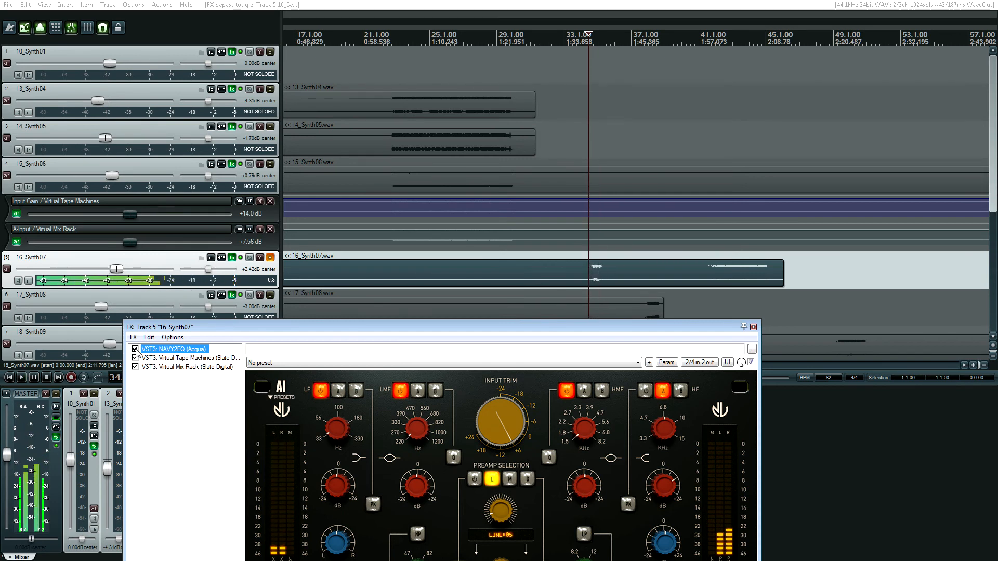
- Check Virtual Mix Rack on 16_Synth07, close the track's effect chain and unsolo the track
{"action": "left_click", "coordinate": [187, 367]}
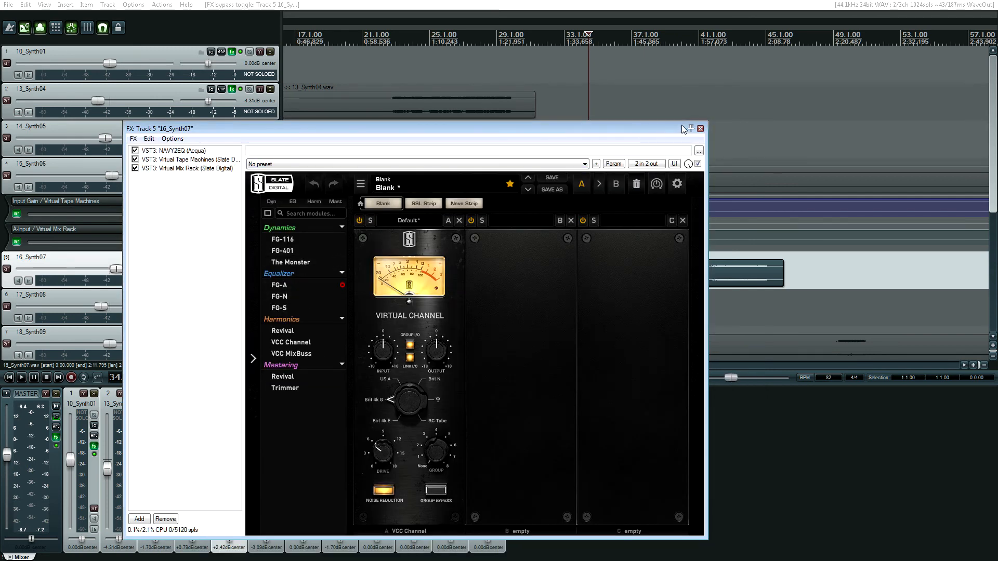
{"action": "left_click", "coordinate": [700, 128]}
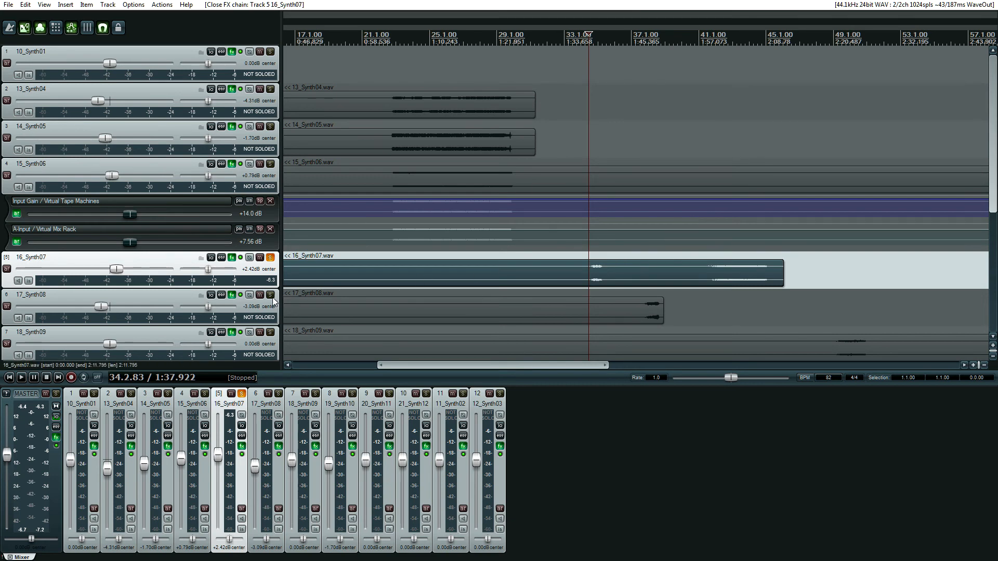
{"action": "left_click", "coordinate": [270, 260]}
- Open the 17_Synth08 effect chain and examine NAVY2EQ and Virtual Tape Machines, showing the tape reels
{"action": "left_click", "coordinate": [232, 294]}
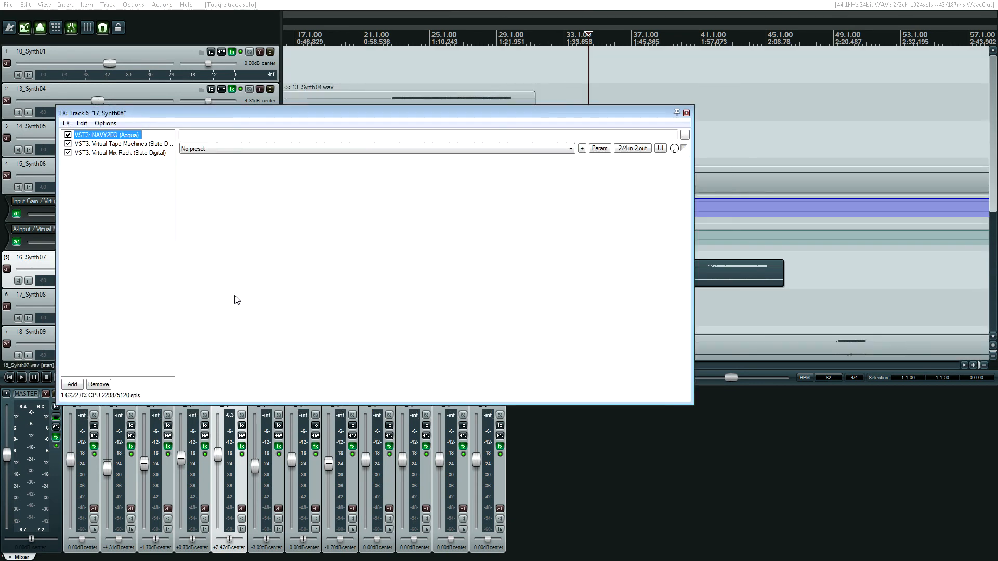
{"action": "left_click_drag", "start_coordinate": [170, 119], "coordinate": [311, 208]}
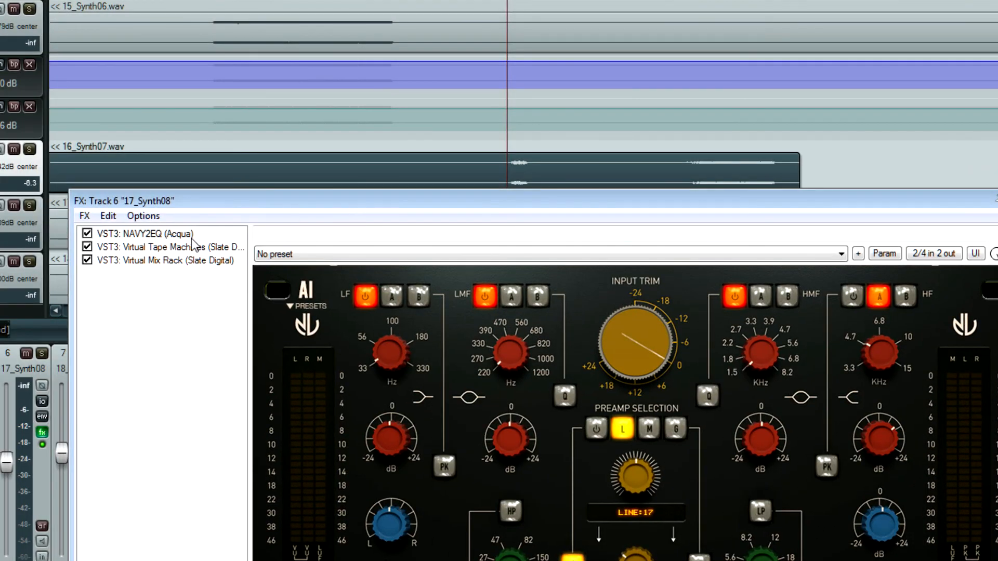
{"action": "left_click", "coordinate": [172, 247]}
{"action": "key", "text": "Down"}
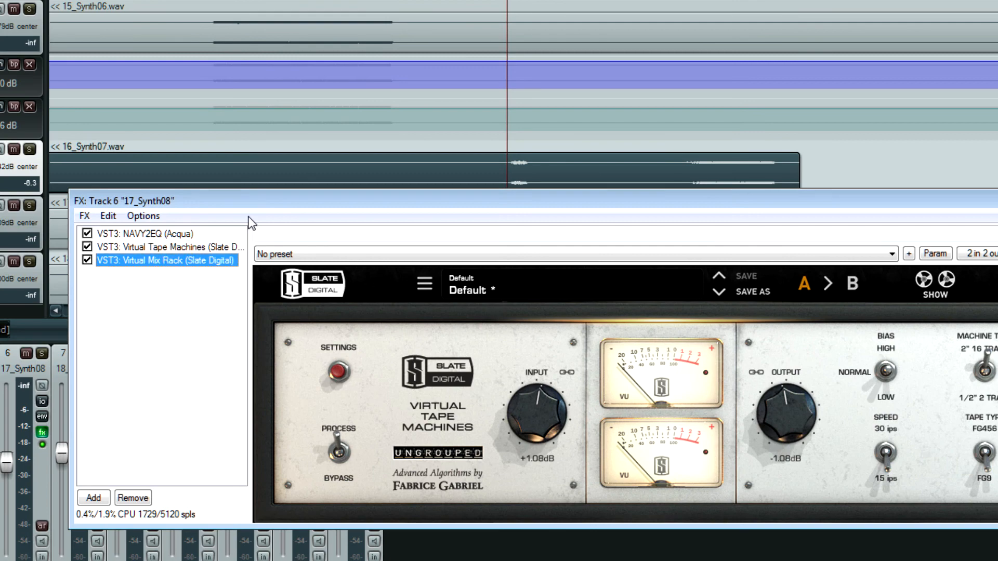
{"action": "key", "text": "Up"}
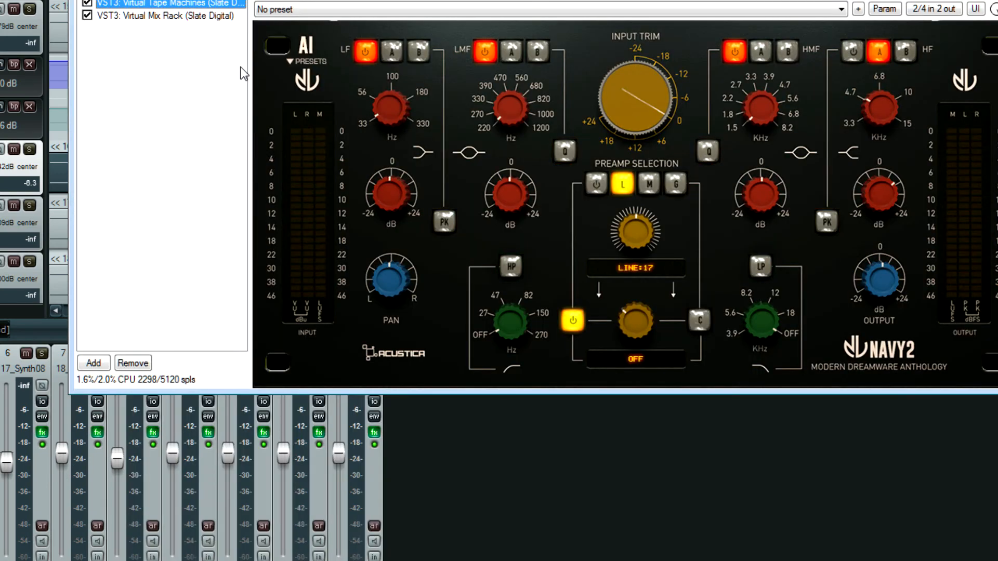
{"action": "key", "text": "Down"}
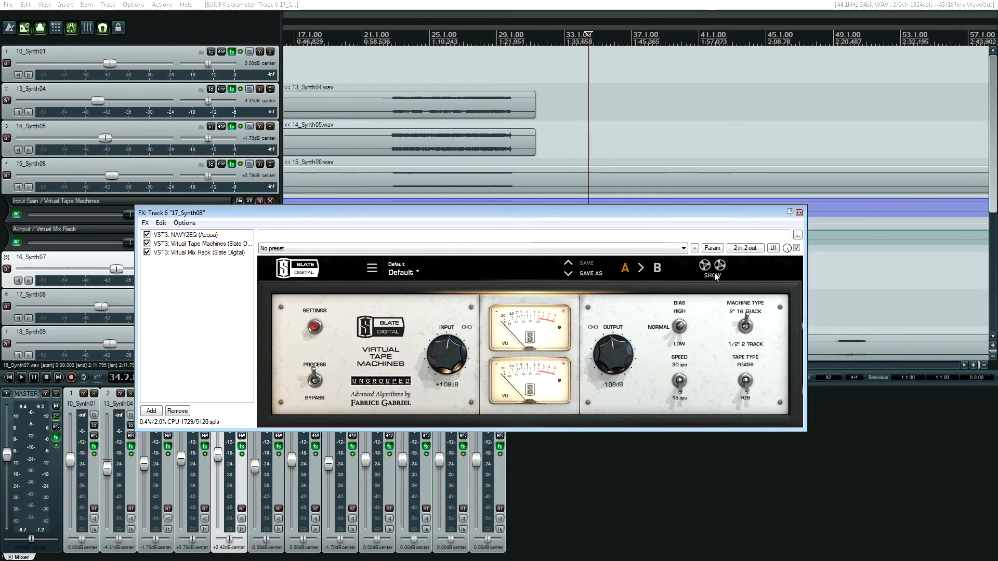
{"action": "left_click", "coordinate": [713, 273]}
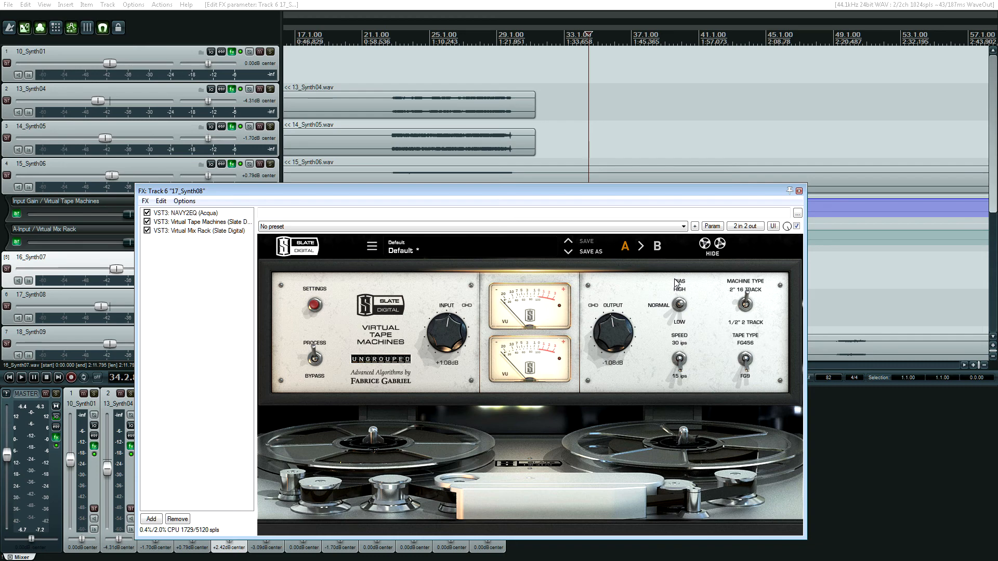
- View the Virtual Mix Rack settings on 17_Synth08, and return through Virtual Tape Machines to NAVY2EQ
{"action": "left_click", "coordinate": [216, 230]}
{"action": "left_click_drag", "start_coordinate": [406, 137], "coordinate": [563, 119]}
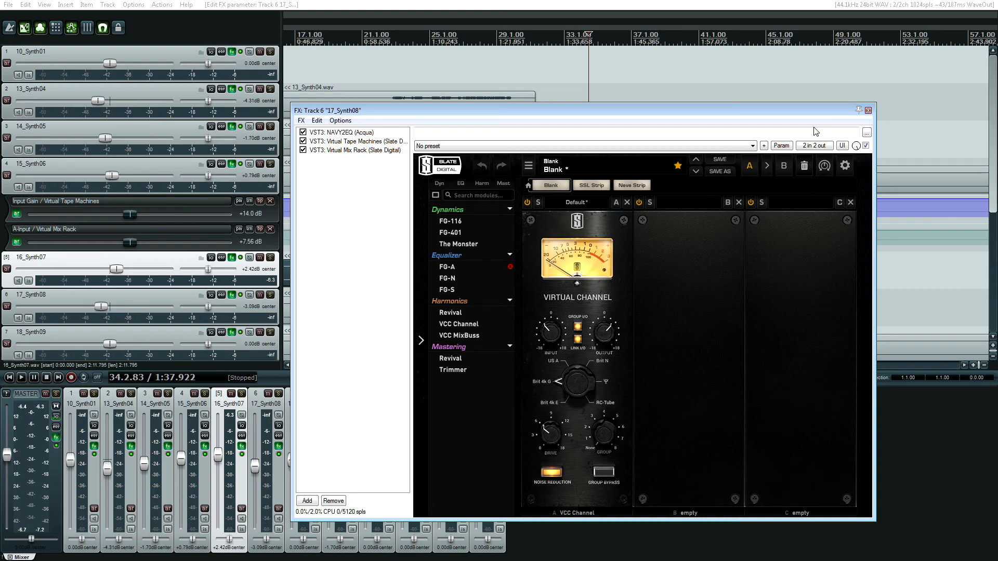
{"action": "left_click", "coordinate": [344, 141]}
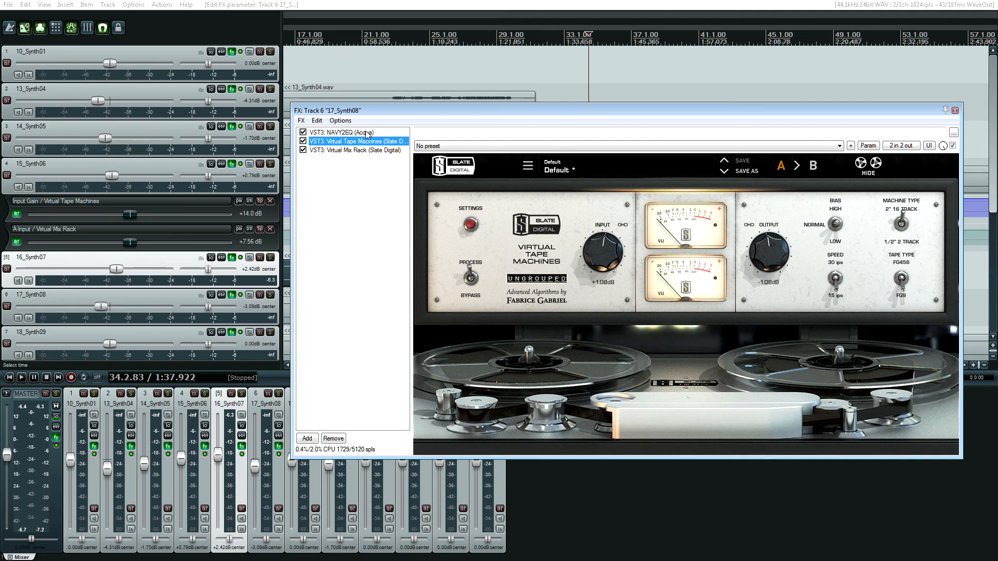
{"action": "left_click", "coordinate": [347, 133]}
- Audition the soloed 17_Synth08 from about bar 37, comparing NAVY2EQ bypassed and enabled with its window kept below the tracks
{"action": "left_click_drag", "start_coordinate": [373, 113], "coordinate": [373, 380]}
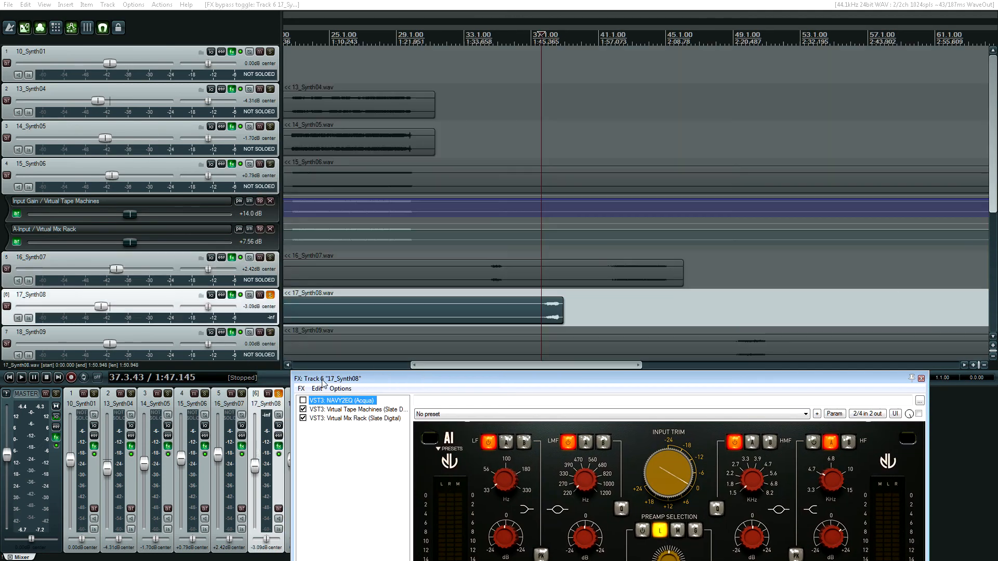
{"action": "key", "text": "space"}
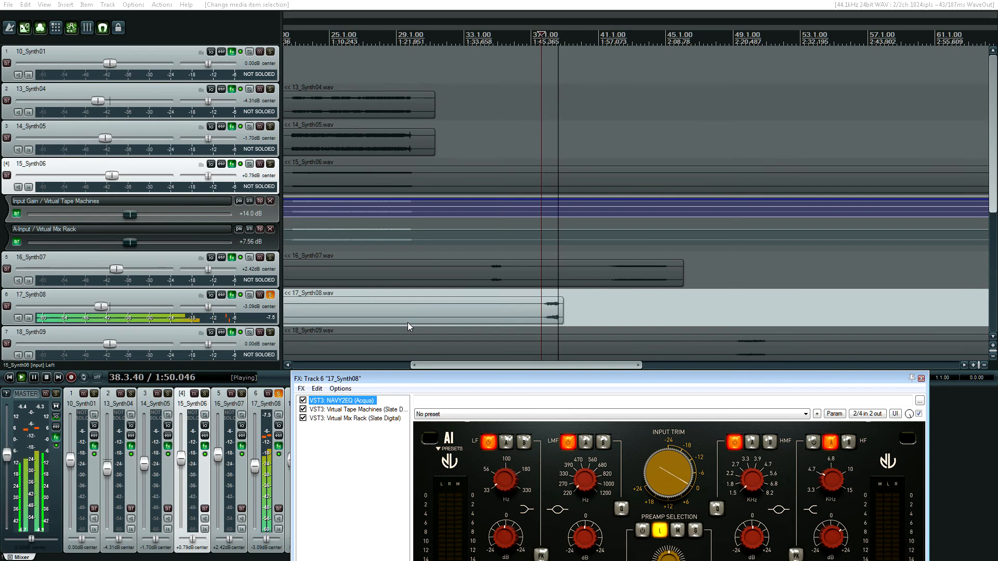
{"action": "key", "text": "space"}
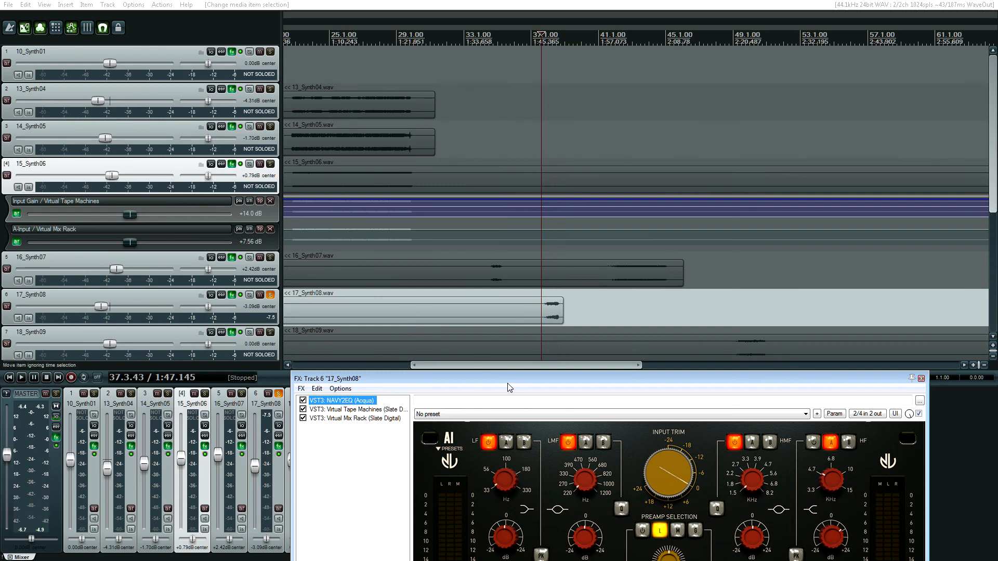
- Close the 17_Synth08 effect chain and unsolo the track
{"action": "left_click_drag", "start_coordinate": [508, 387], "coordinate": [403, 249]}
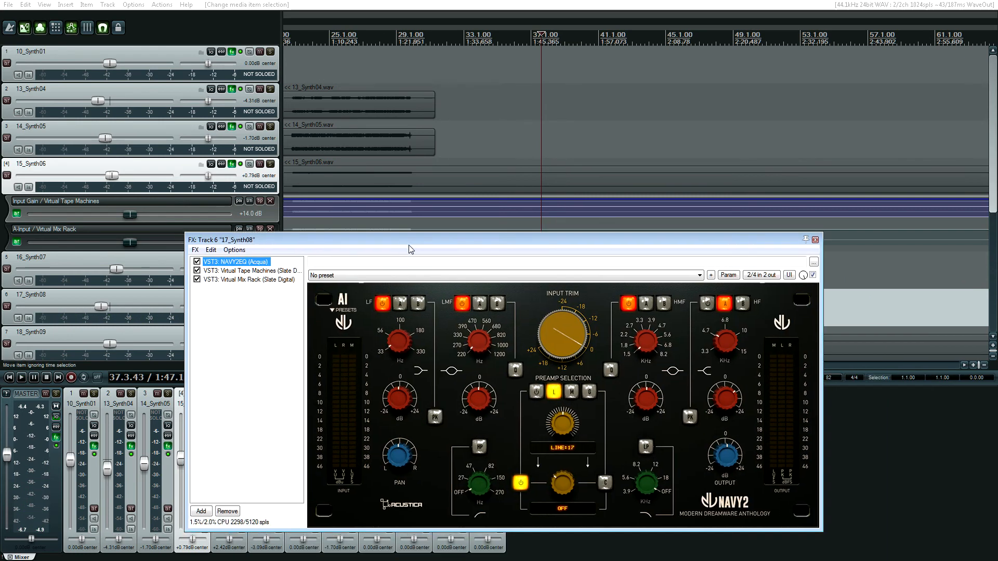
{"action": "left_click", "coordinate": [815, 240]}
{"action": "scroll", "coordinate": [991, 203], "scroll_direction": "down", "scroll_amount": 1}
{"action": "left_click_drag", "start_coordinate": [990, 202], "coordinate": [974, 283]}
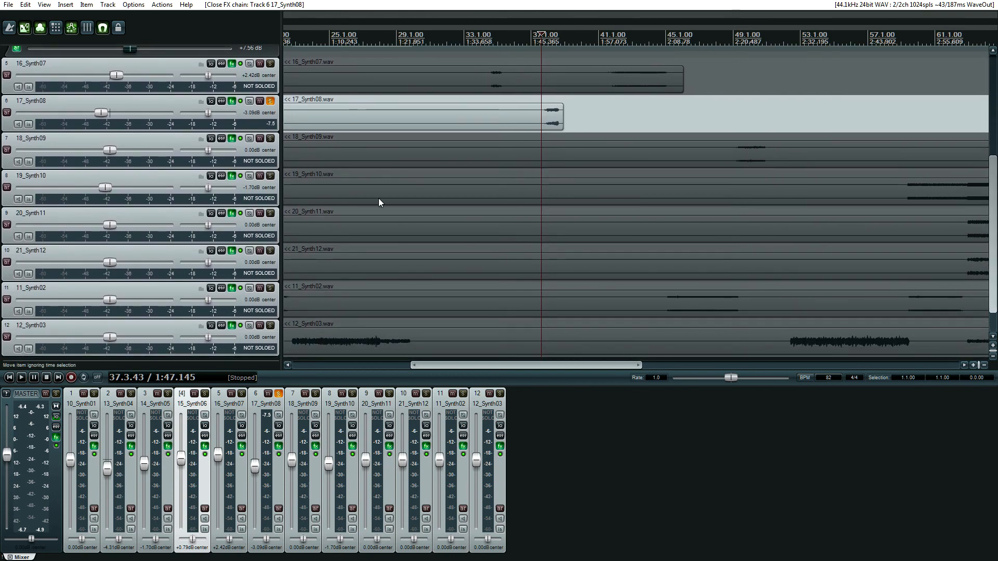
{"action": "left_click", "coordinate": [270, 100]}
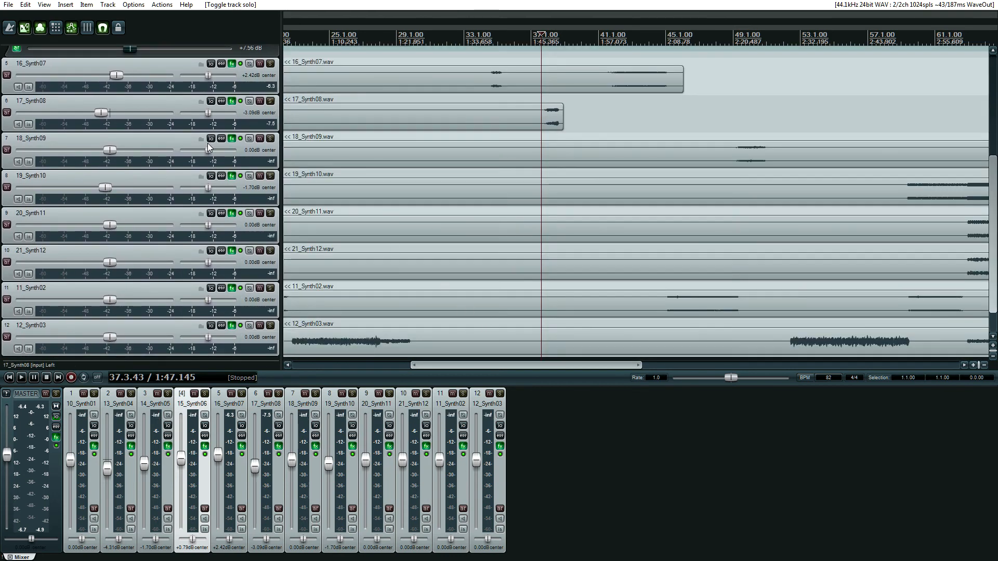
- Inspect the effect chains of 18_Synth09 and 19_Synth10, viewing their Virtual Tape Machines and Virtual Mix Rack settings
{"action": "left_click", "coordinate": [231, 139]}
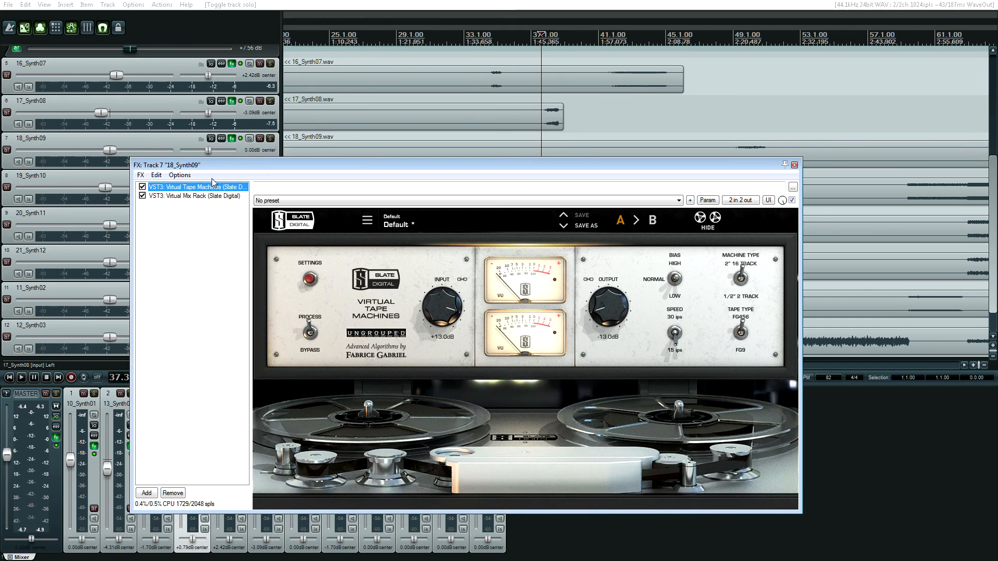
{"action": "left_click", "coordinate": [207, 196]}
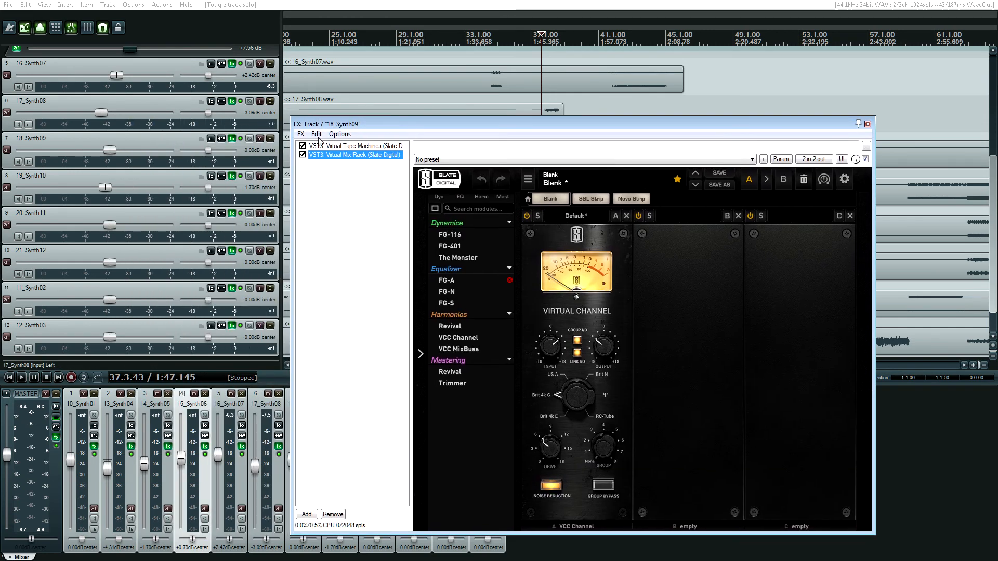
{"action": "left_click", "coordinate": [231, 175]}
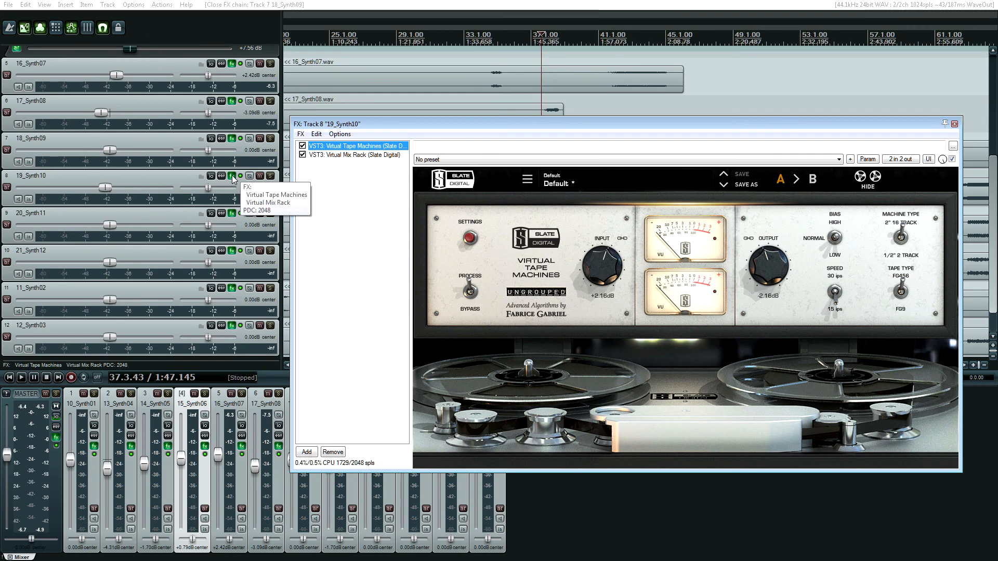
{"action": "left_click", "coordinate": [343, 155]}
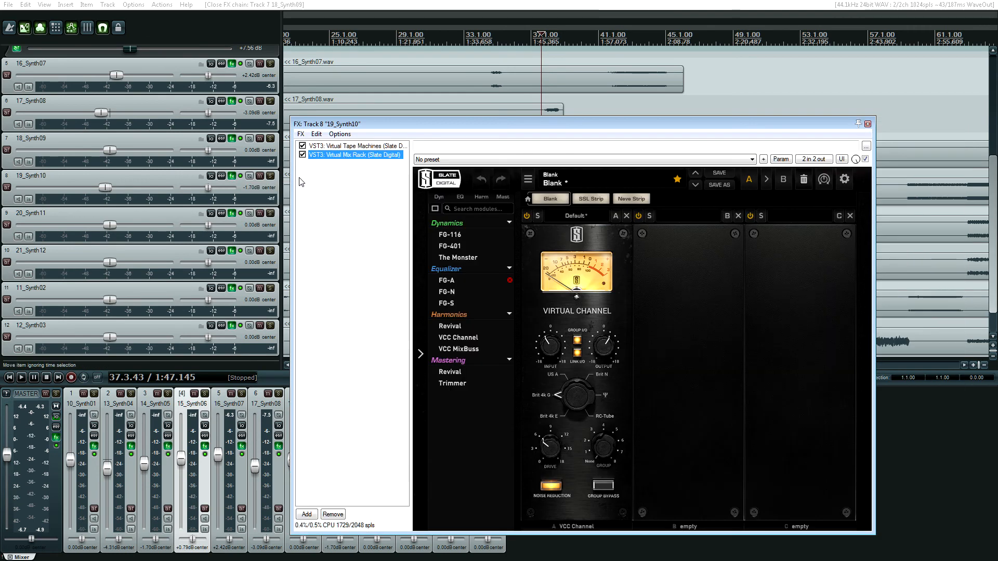
- Inspect the effect chains of 20_Synth11 and 21_Synth12, checking Virtual Tape Machines on both and Virtual Mix Rack on 21_Synth12
{"action": "left_click", "coordinate": [229, 214]}
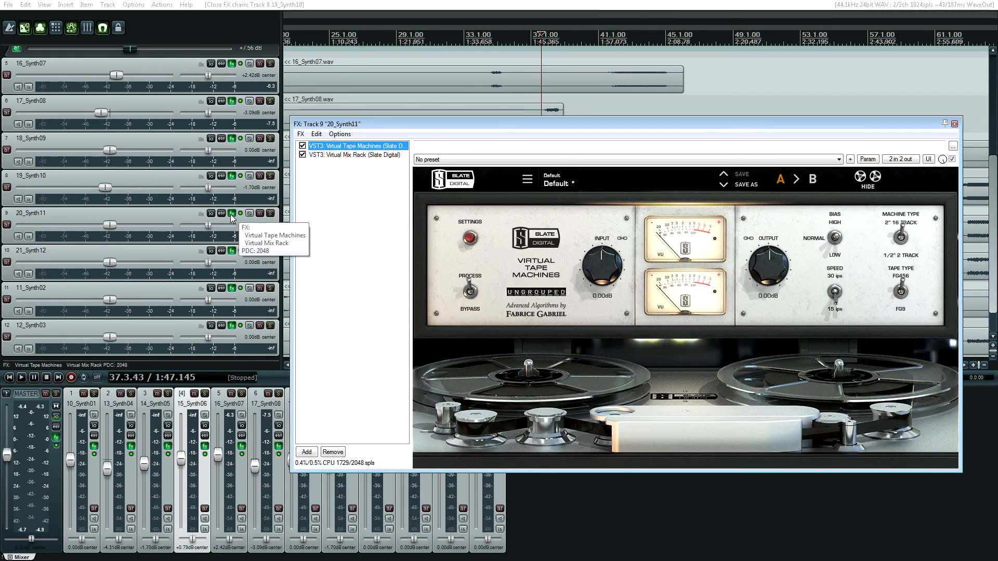
{"action": "left_click", "coordinate": [232, 250]}
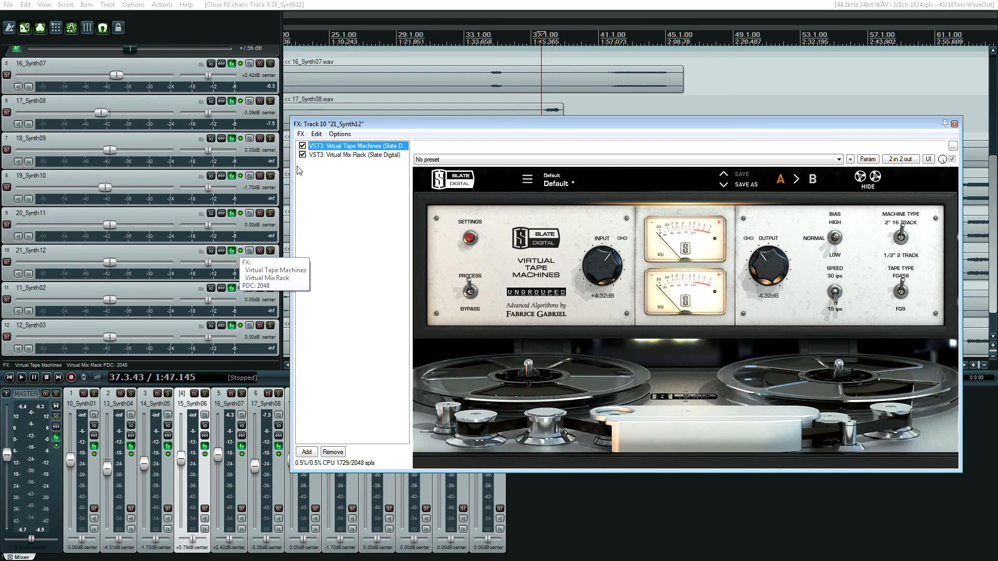
{"action": "left_click", "coordinate": [343, 155]}
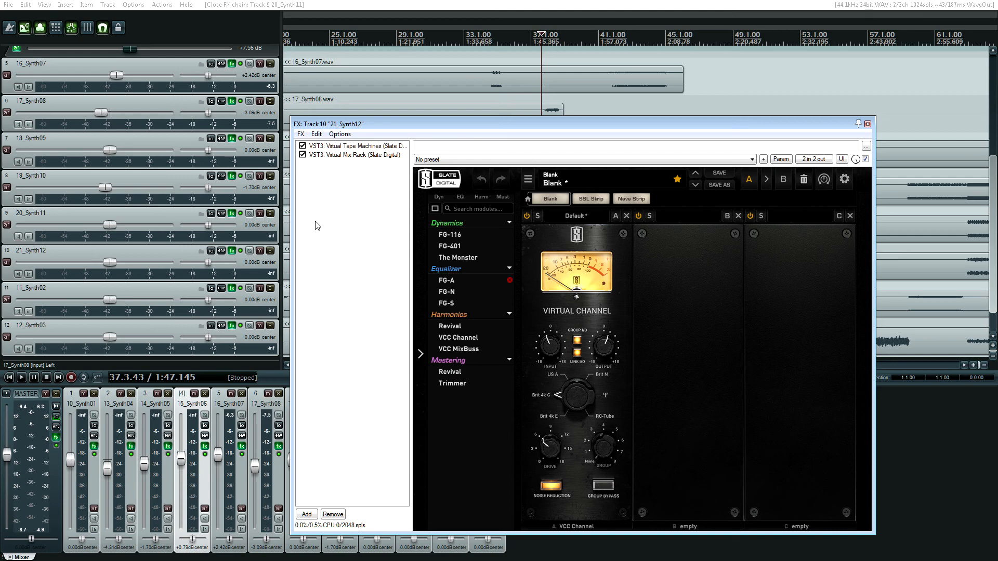
{"action": "left_click", "coordinate": [232, 213]}
{"action": "left_click", "coordinate": [232, 216]}
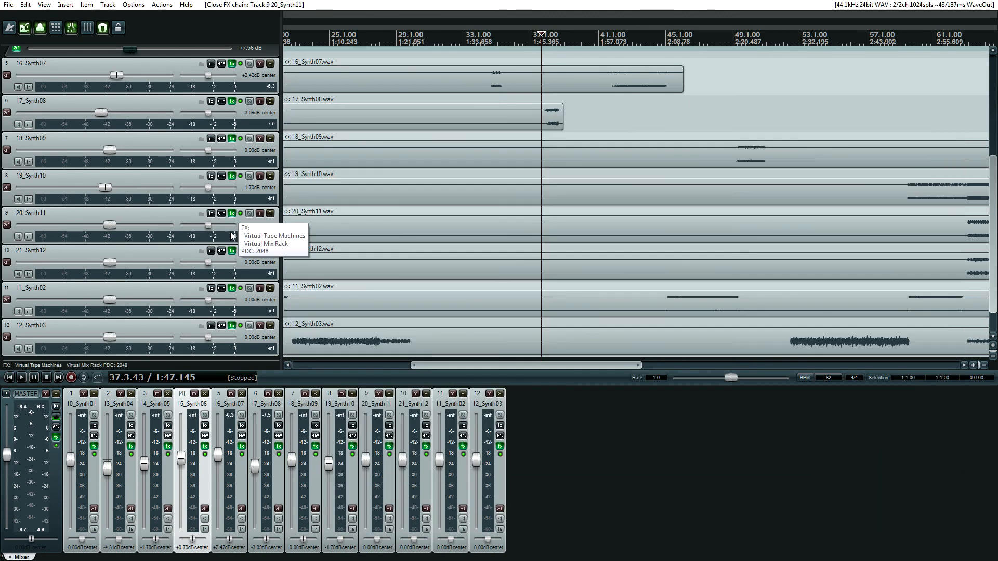
{"action": "left_click", "coordinate": [232, 252]}
{"action": "left_click", "coordinate": [232, 252]}
{"action": "left_click", "coordinate": [232, 252]}
{"action": "left_click", "coordinate": [233, 251]}
{"action": "left_click", "coordinate": [233, 251]}
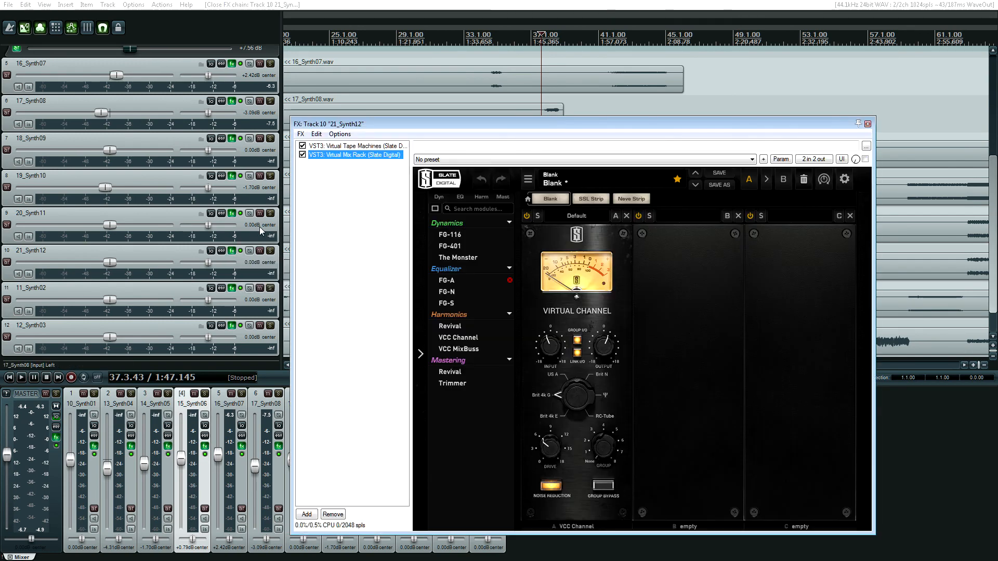
{"action": "left_click", "coordinate": [341, 145]}
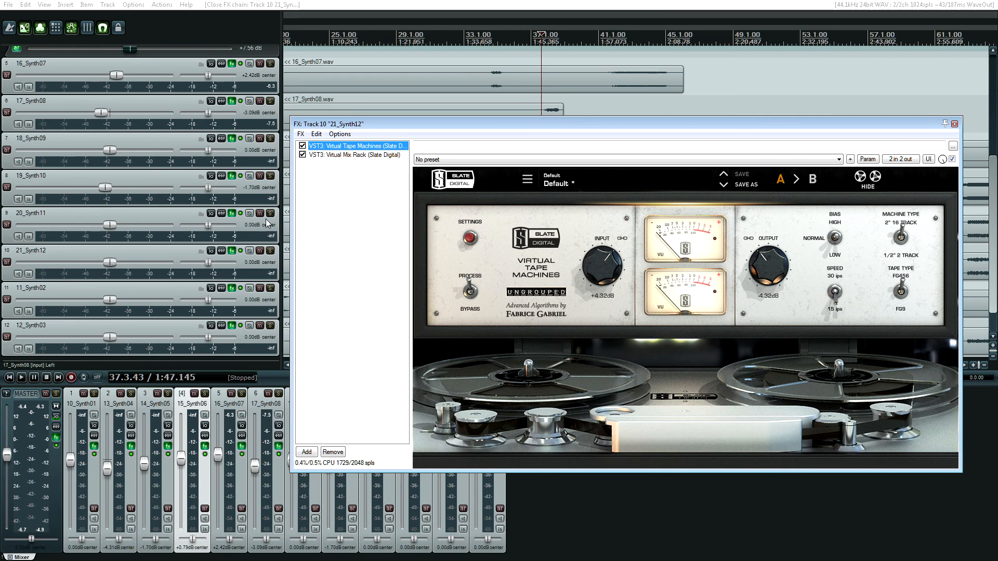
- Examine BIGCEIL, Virtual Tape Machines and Virtual Mix Rack in the 11_Synth02 effect chain
{"action": "left_click", "coordinate": [232, 289]}
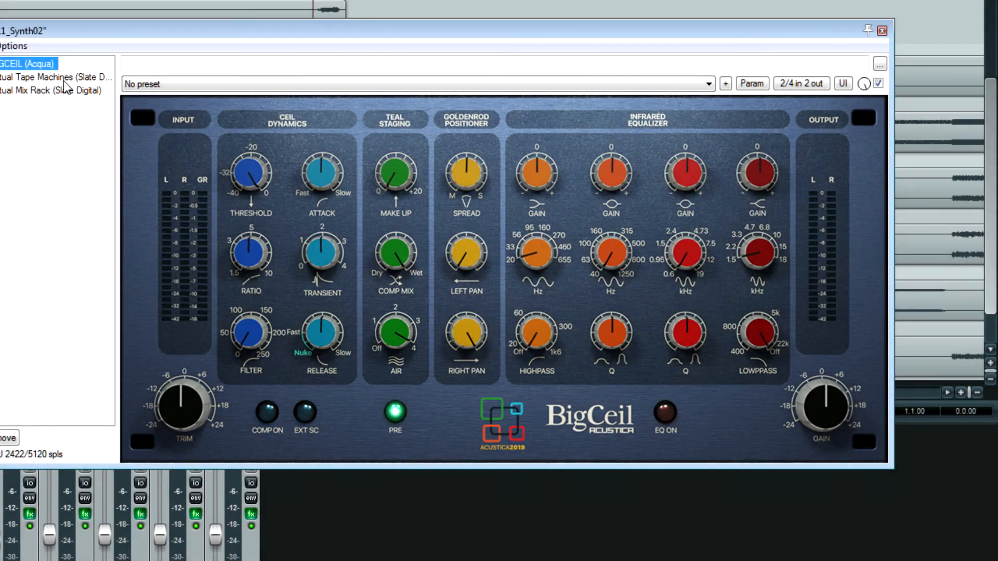
{"action": "left_click", "coordinate": [63, 80]}
{"action": "left_click", "coordinate": [42, 93]}
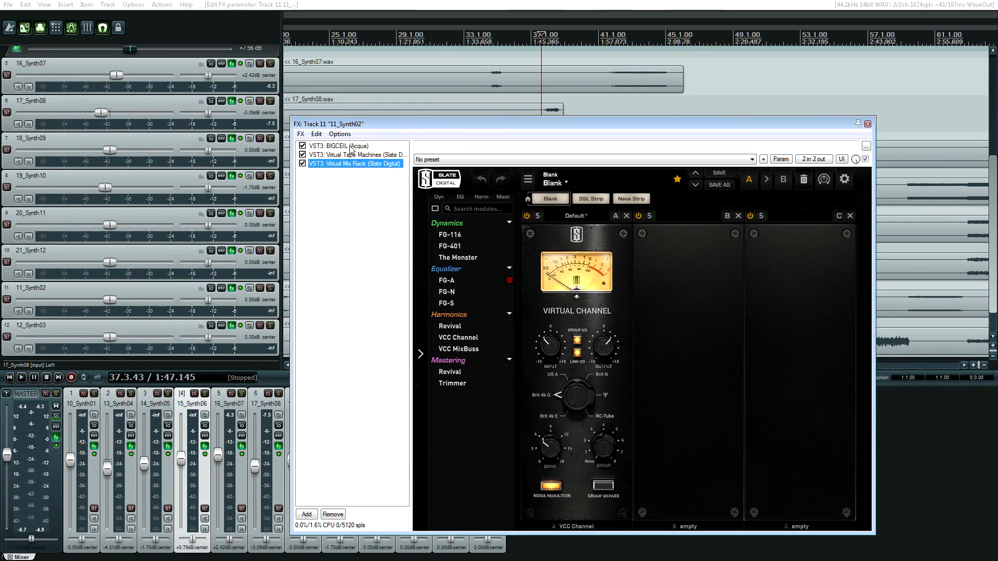
- Examine Virtual Tape Machines and Virtual Mix Rack in the 11_Synth02 effect chain, and close the chain
{"action": "left_click", "coordinate": [234, 125]}
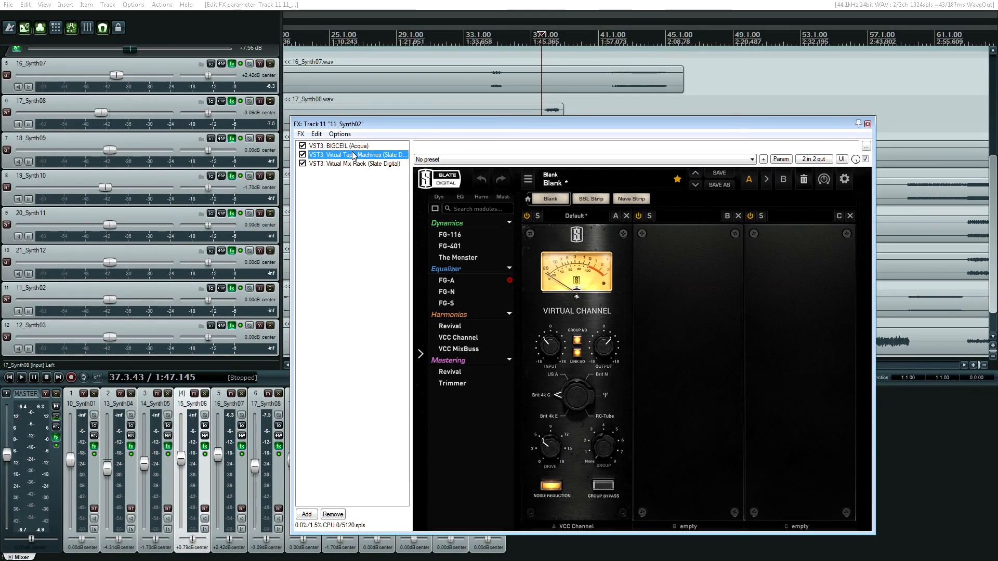
{"action": "left_click_drag", "start_coordinate": [521, 125], "coordinate": [366, 158]}
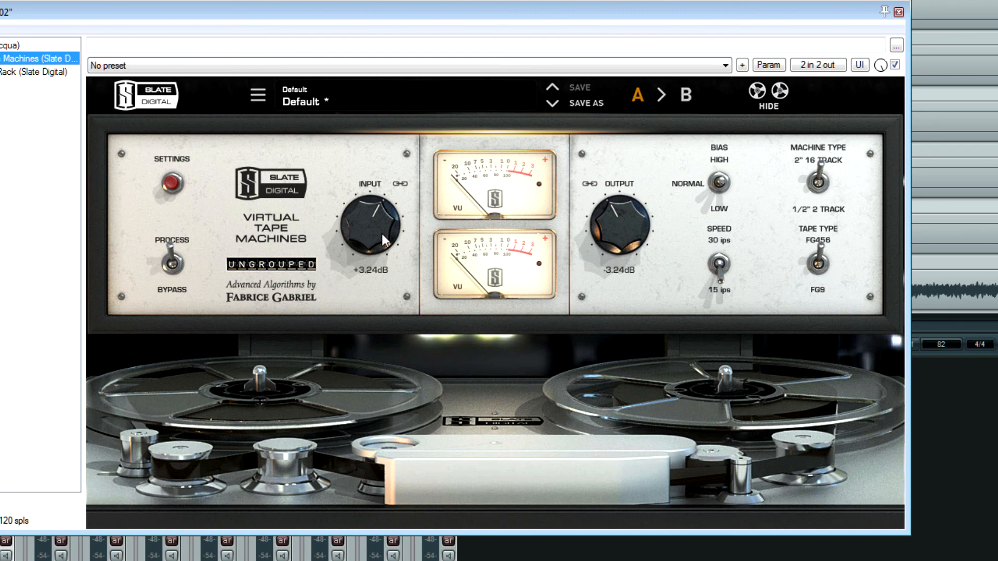
{"action": "left_click", "coordinate": [6, 72]}
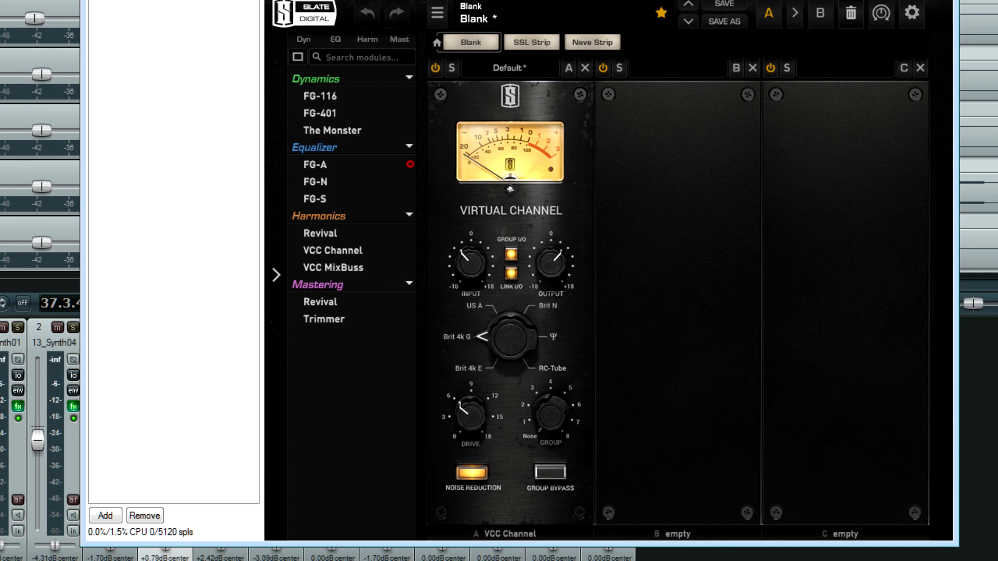
{"action": "left_click", "coordinate": [861, 8]}
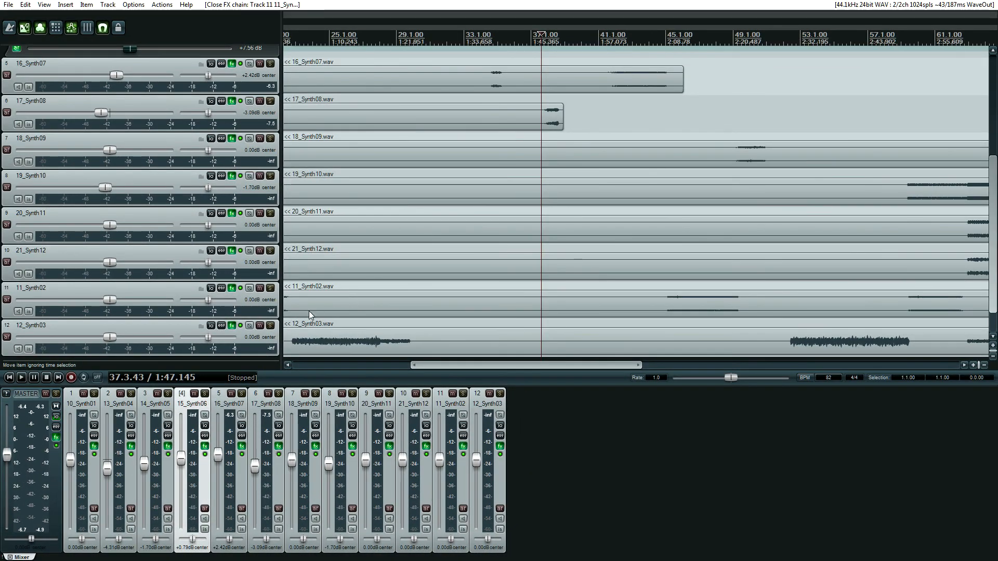
- Reopen the 11_Synth02 effect chain and review BIGCEIL, Virtual Tape Machines and Virtual Mix Rack in order
{"action": "left_click", "coordinate": [232, 288]}
{"action": "left_click", "coordinate": [200, 151]}
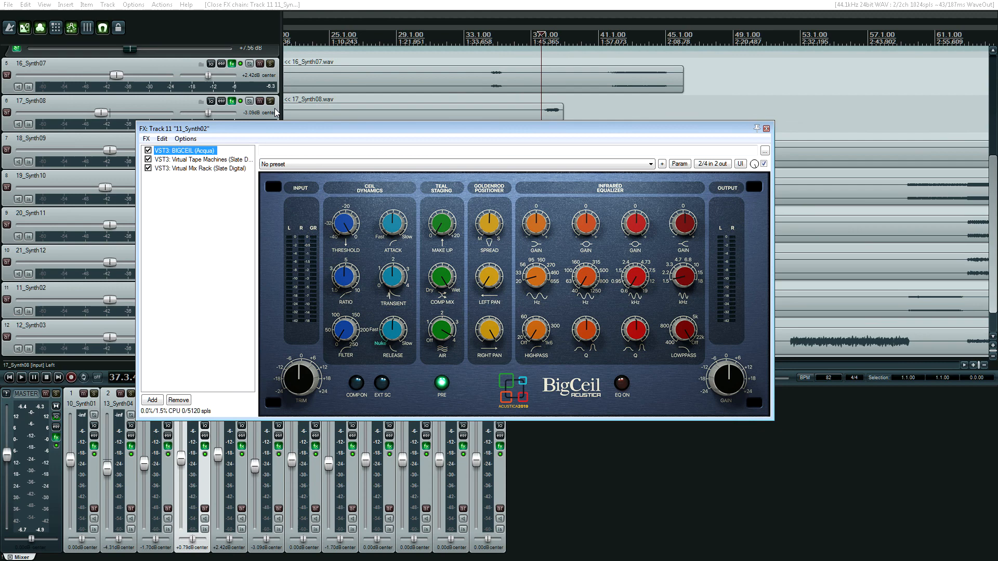
{"action": "left_click_drag", "start_coordinate": [344, 130], "coordinate": [392, 129]}
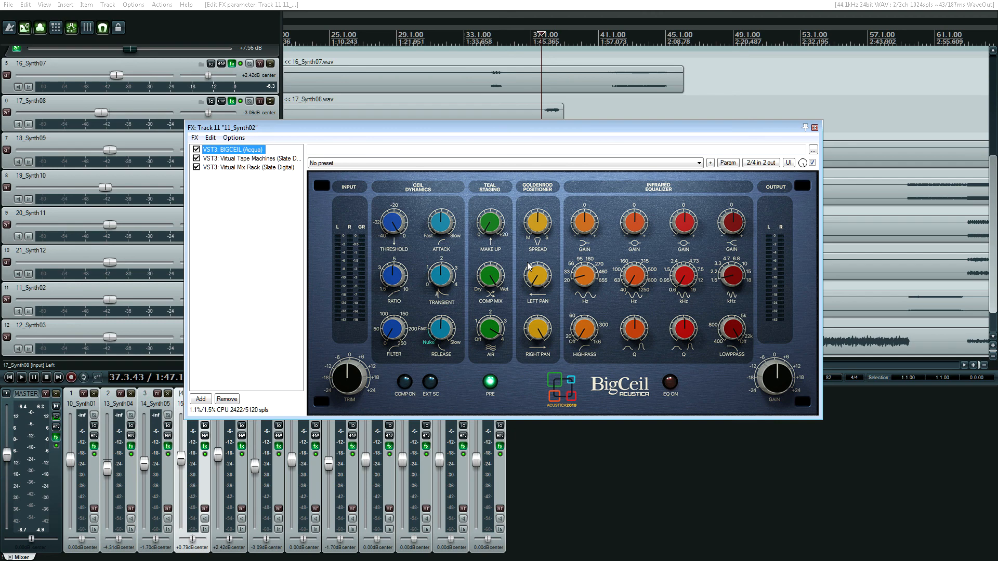
{"action": "left_click", "coordinate": [234, 158]}
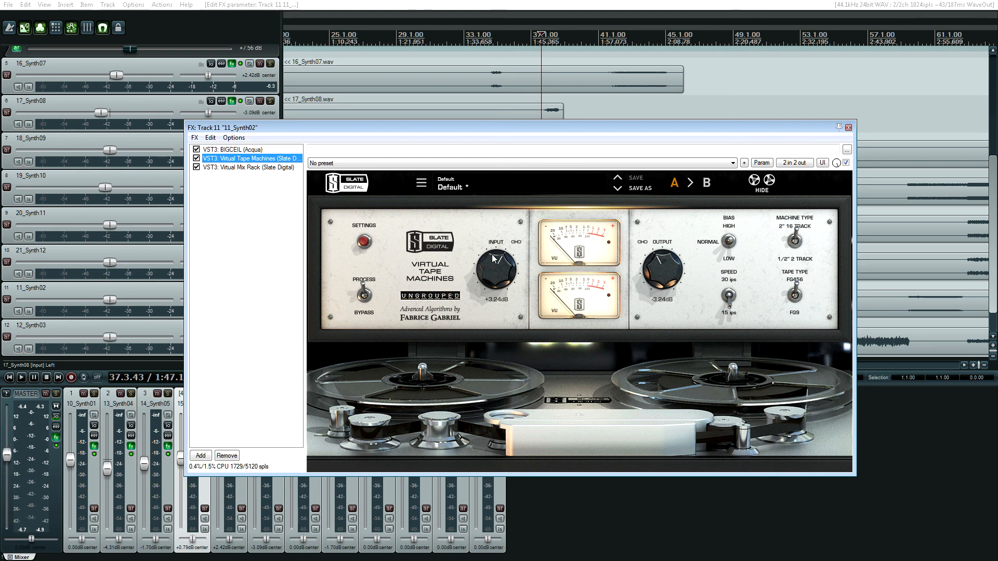
{"action": "left_click", "coordinate": [235, 168]}
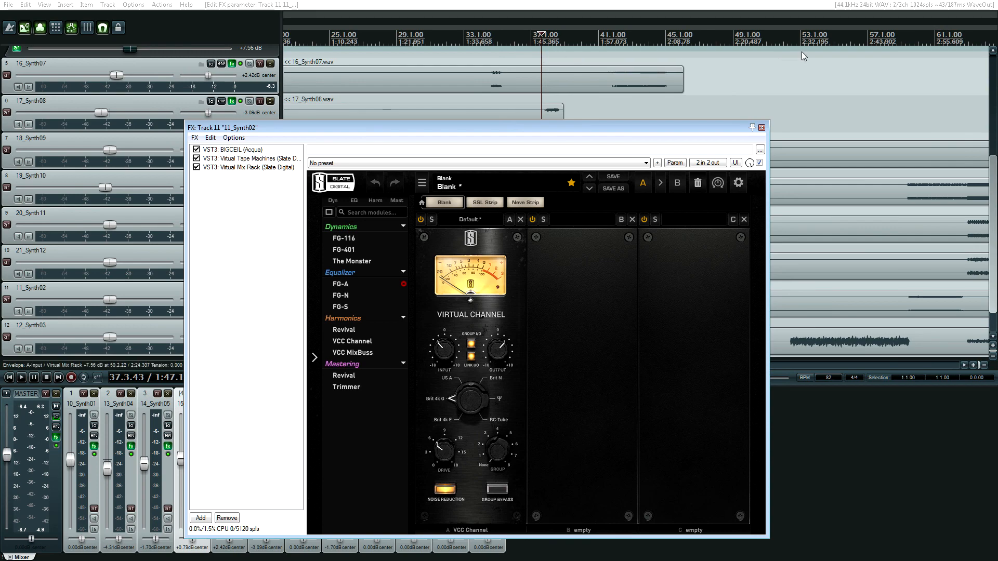
{"action": "left_click", "coordinate": [761, 127]}
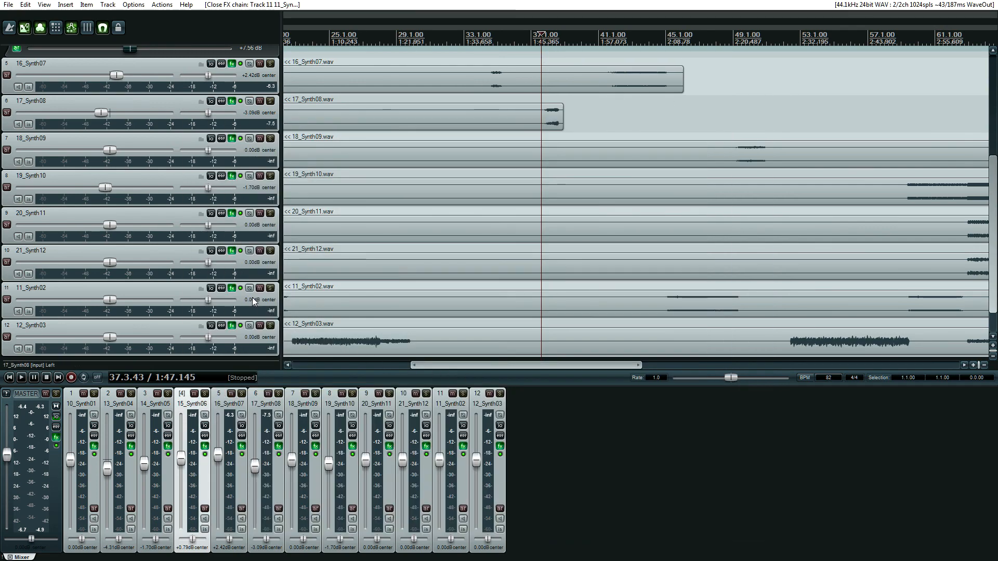
- Solo 11_Synth02 and audition it from 66.3.96 with BIGCEIL bypassed in its effect chain
{"action": "left_click", "coordinate": [233, 289]}
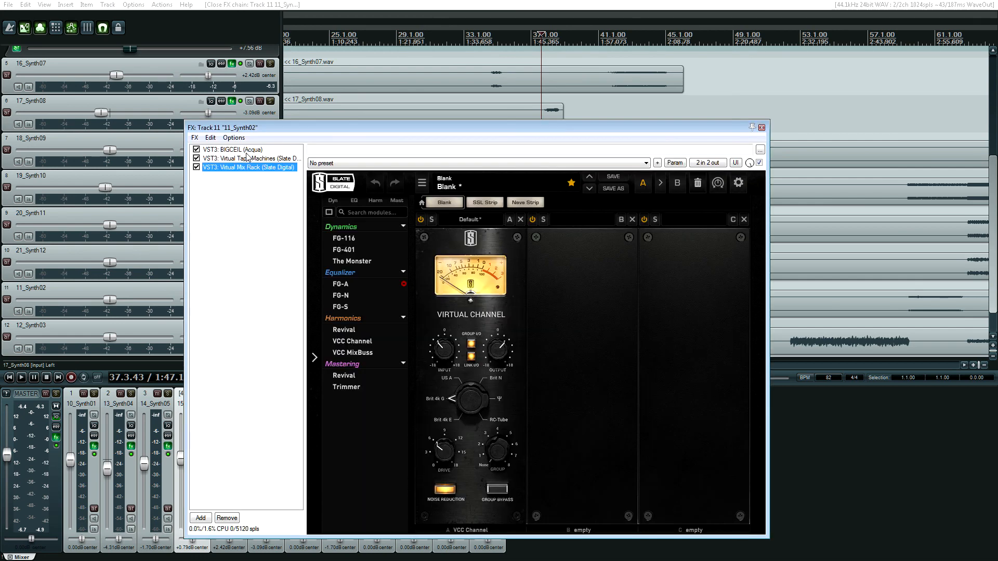
{"action": "left_click", "coordinate": [245, 149]}
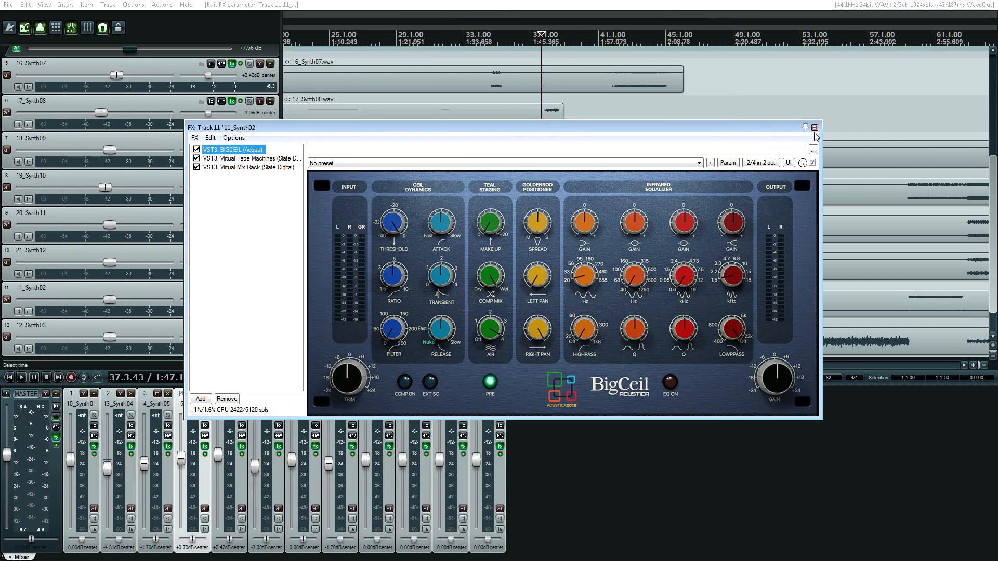
{"action": "left_click_drag", "start_coordinate": [420, 130], "coordinate": [573, 410]}
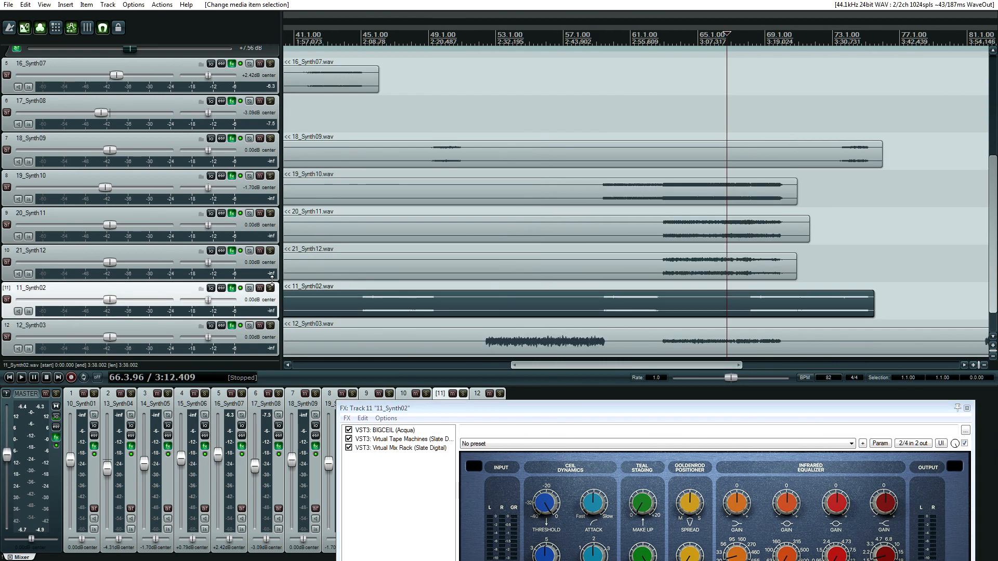
{"action": "left_click", "coordinate": [272, 287]}
{"action": "left_click_drag", "start_coordinate": [430, 408], "coordinate": [307, 237]}
{"action": "left_click", "coordinate": [226, 258]}
{"action": "left_click_drag", "start_coordinate": [380, 237], "coordinate": [268, 342]}
{"action": "key", "text": "space"}
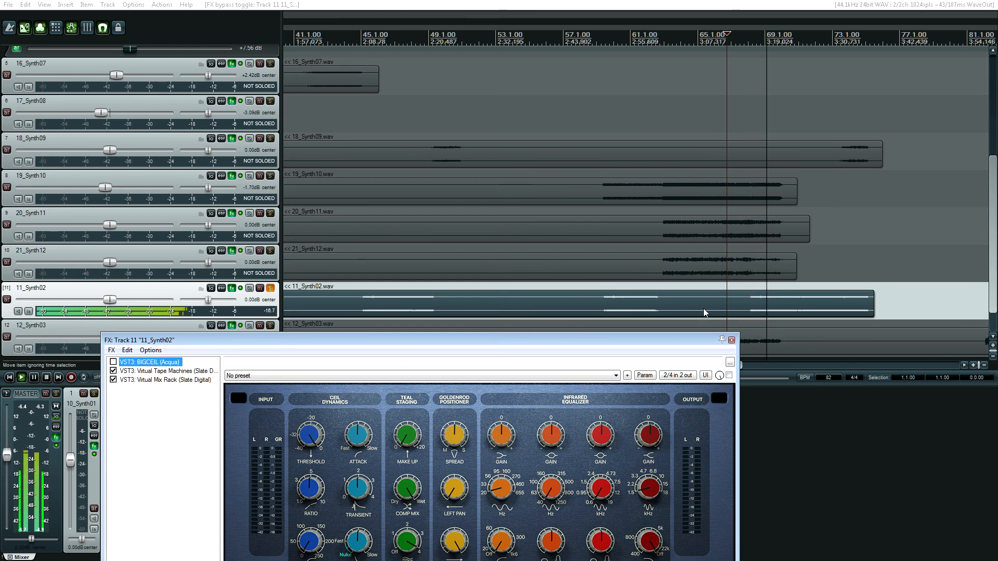
{"action": "key", "text": "space"}
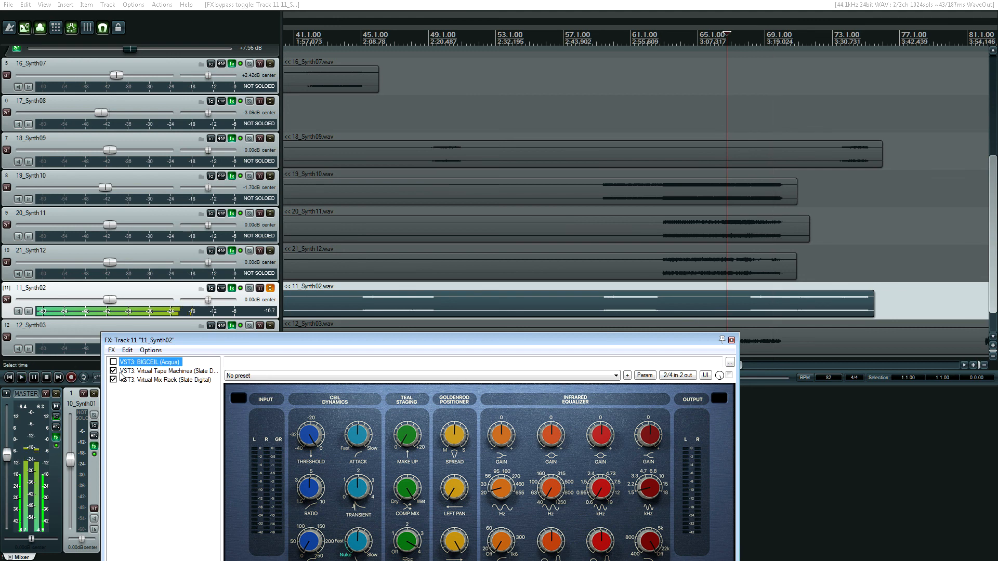
- Re-enable BIGCEIL on 11_Synth02 and replay the same passage with its processing
{"action": "left_click", "coordinate": [113, 362]}
{"action": "key", "text": "space"}
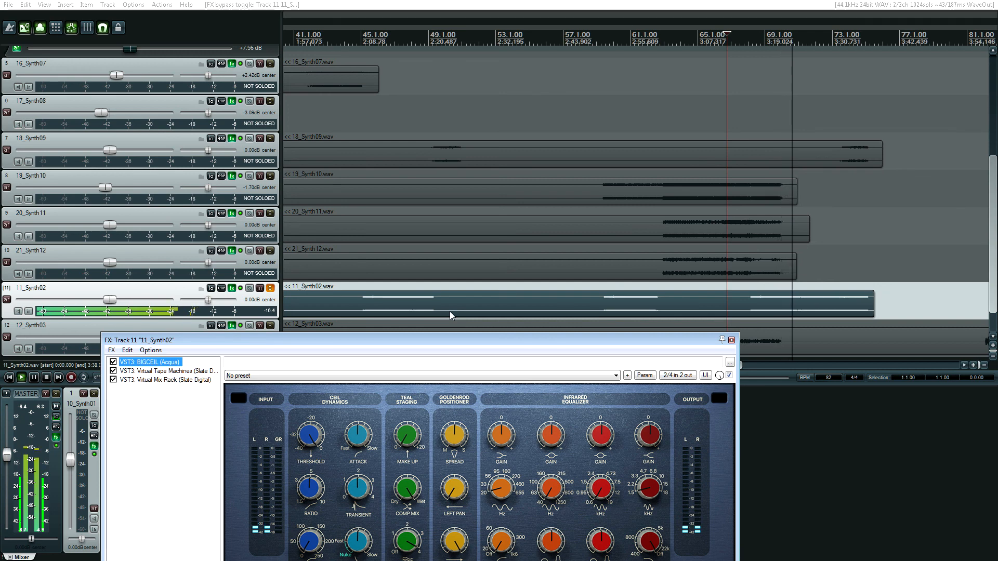
{"action": "key", "text": "space"}
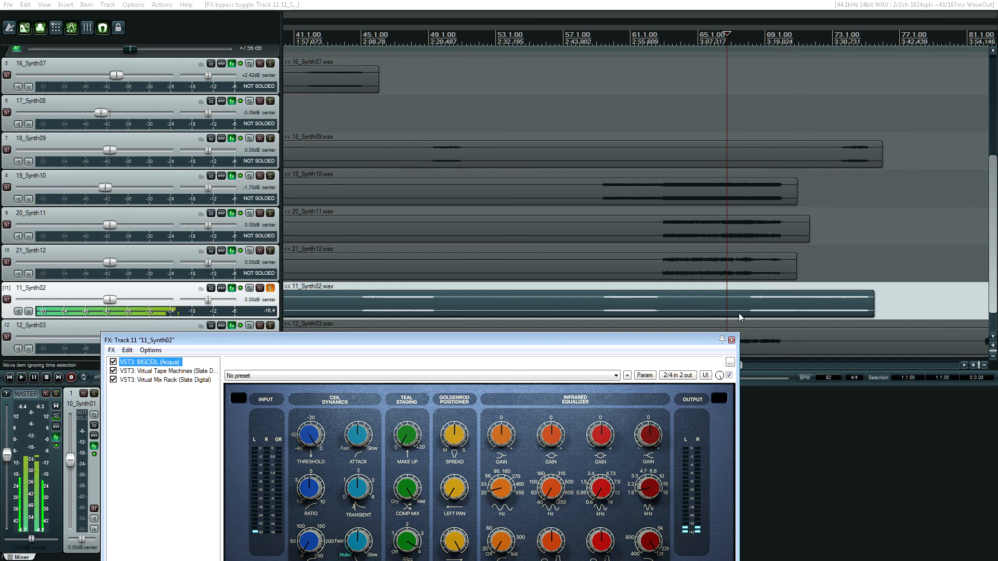
- Compare 11_Synth02 from 70.1.43 with BIGCEIL bypassed and with it re-enabled
{"action": "left_click", "coordinate": [784, 310]}
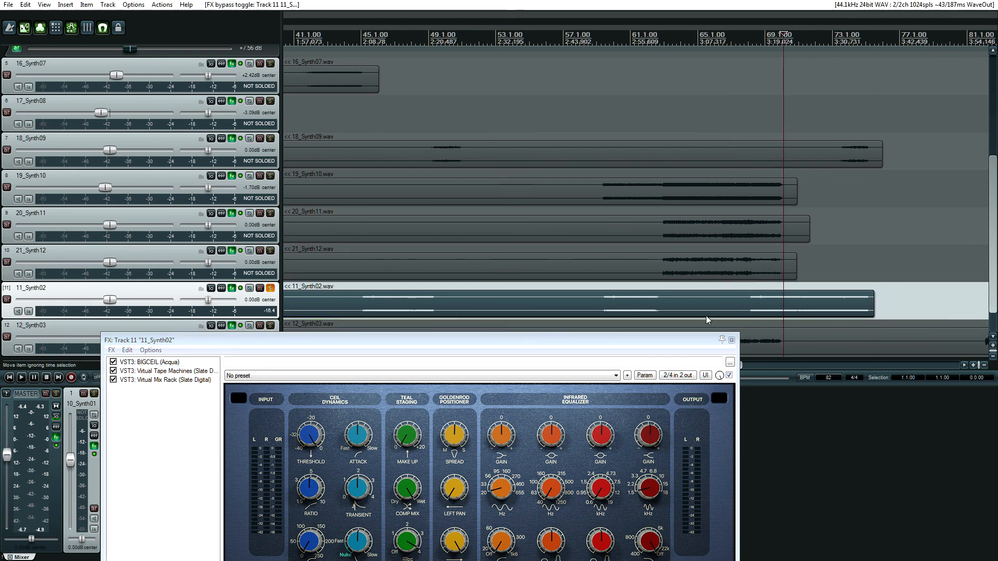
{"action": "left_click", "coordinate": [113, 362]}
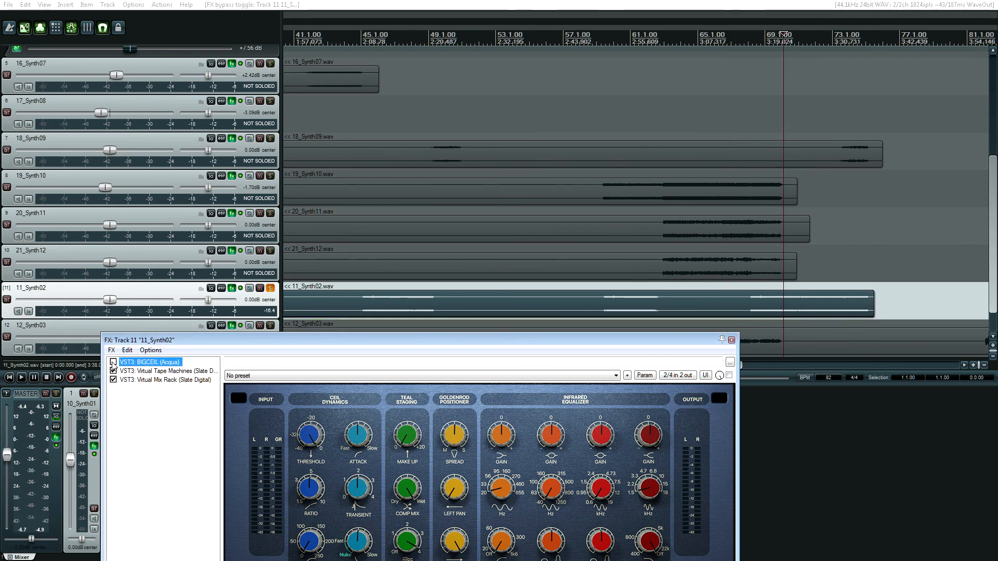
{"action": "key", "text": "space"}
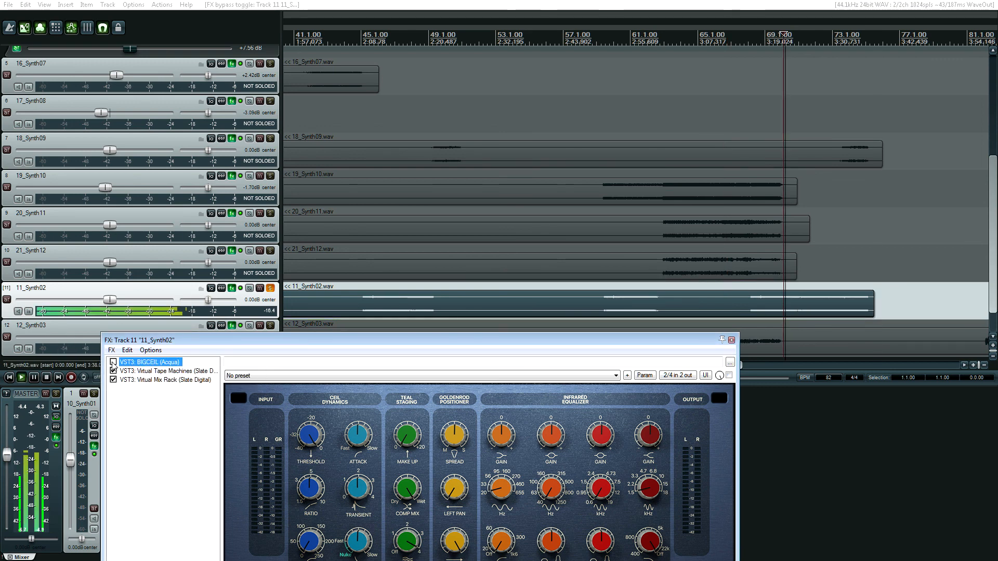
{"action": "key", "text": "space"}
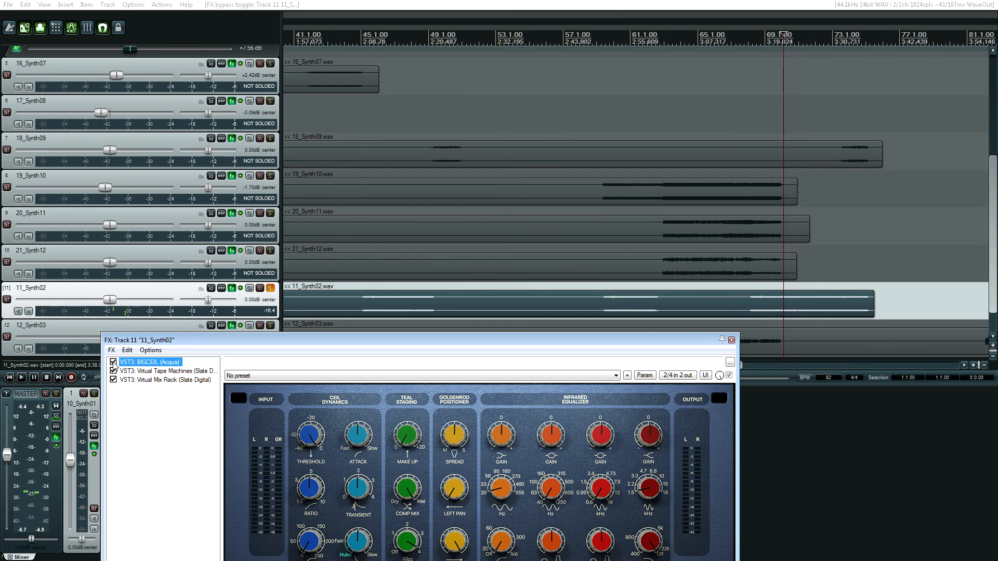
{"action": "key", "text": "space"}
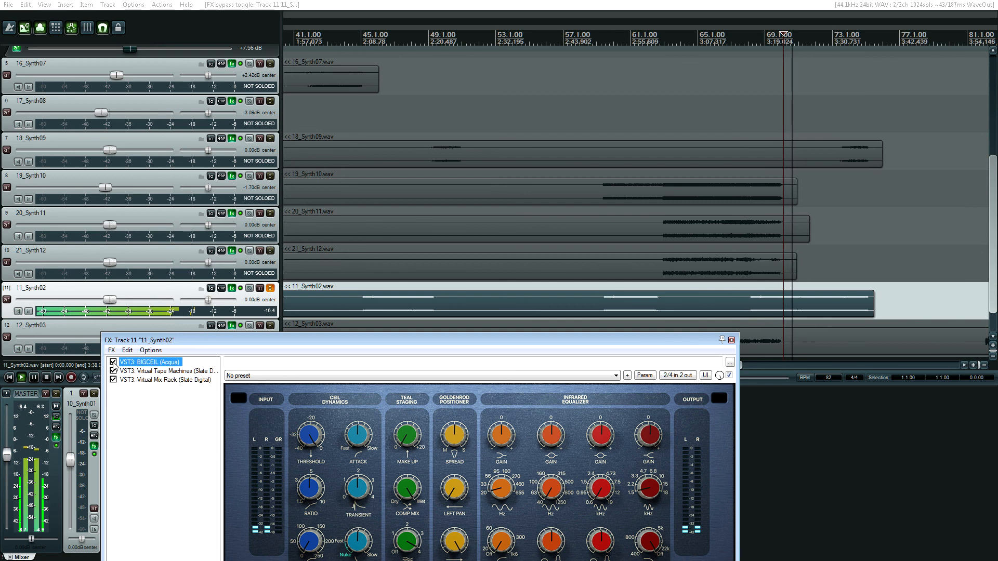
{"action": "key", "text": "space"}
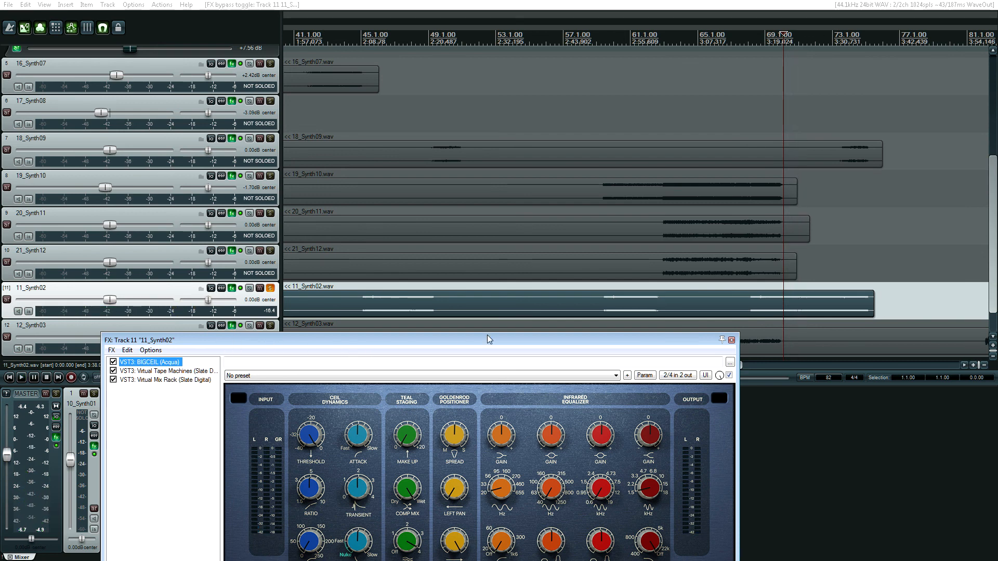
- Switch the solo from 11_Synth02 to 12_Synth03 and open the 12_Synth03 effect chain in place of the previous one
{"action": "left_click", "coordinate": [732, 340]}
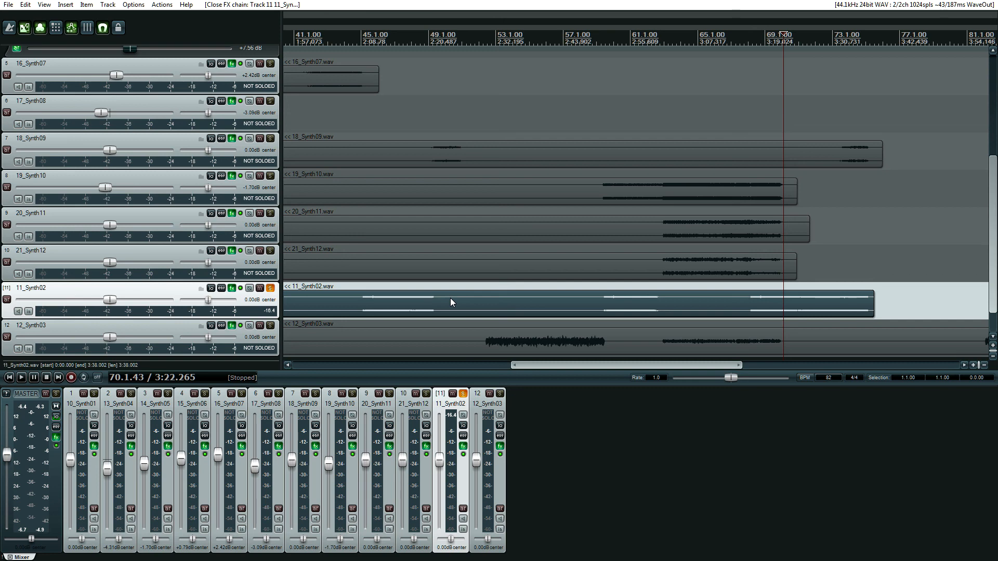
{"action": "left_click", "coordinate": [269, 288]}
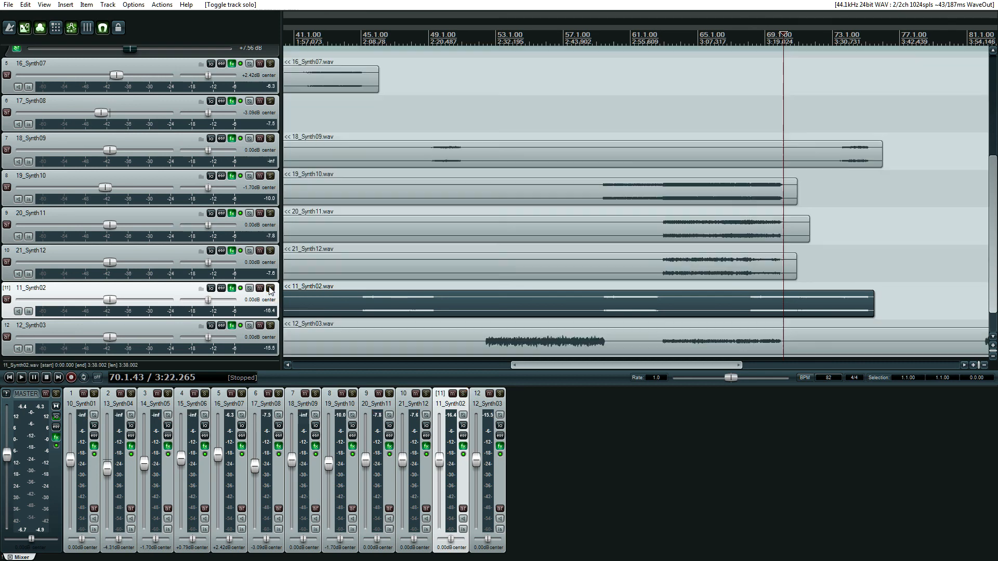
{"action": "left_click", "coordinate": [270, 326]}
{"action": "scroll", "coordinate": [676, 260], "scroll_direction": "down", "scroll_amount": 1}
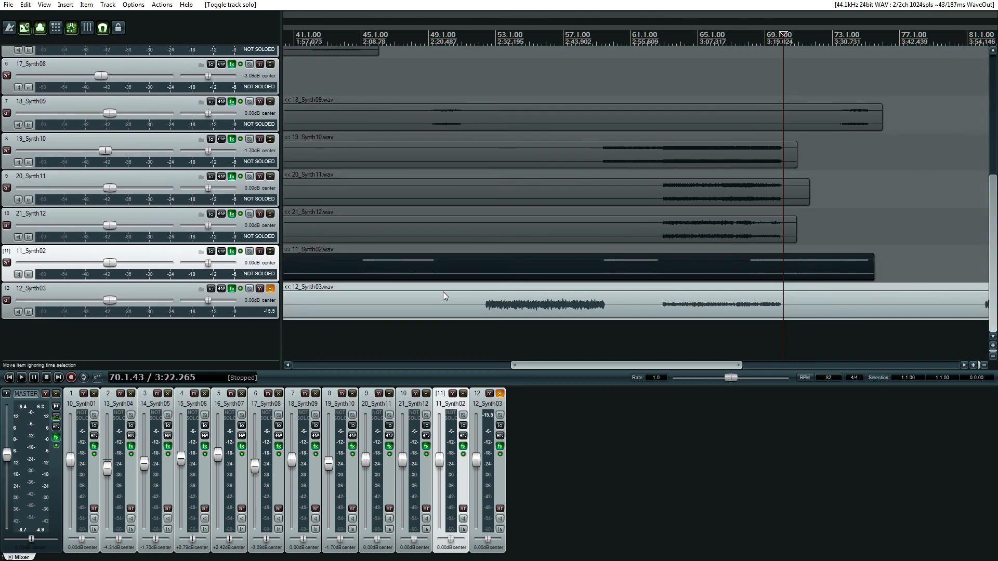
{"action": "left_click", "coordinate": [232, 289]}
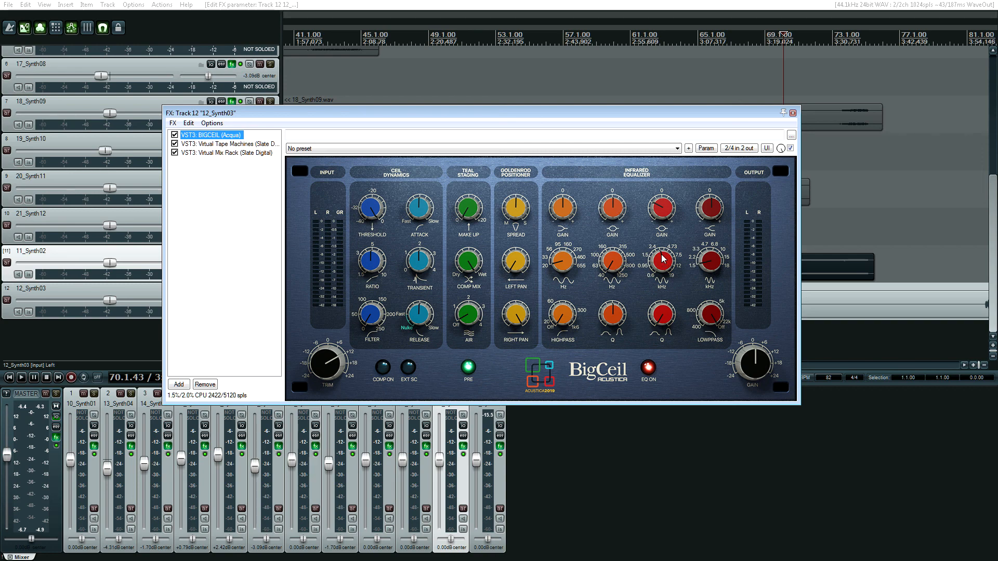
- Bypass BIGCEIL on 12_Synth03 and audition the track from 52.1.51, keeping its waveform in view
{"action": "left_click_drag", "start_coordinate": [423, 117], "coordinate": [532, 343]}
{"action": "left_click", "coordinate": [286, 363]}
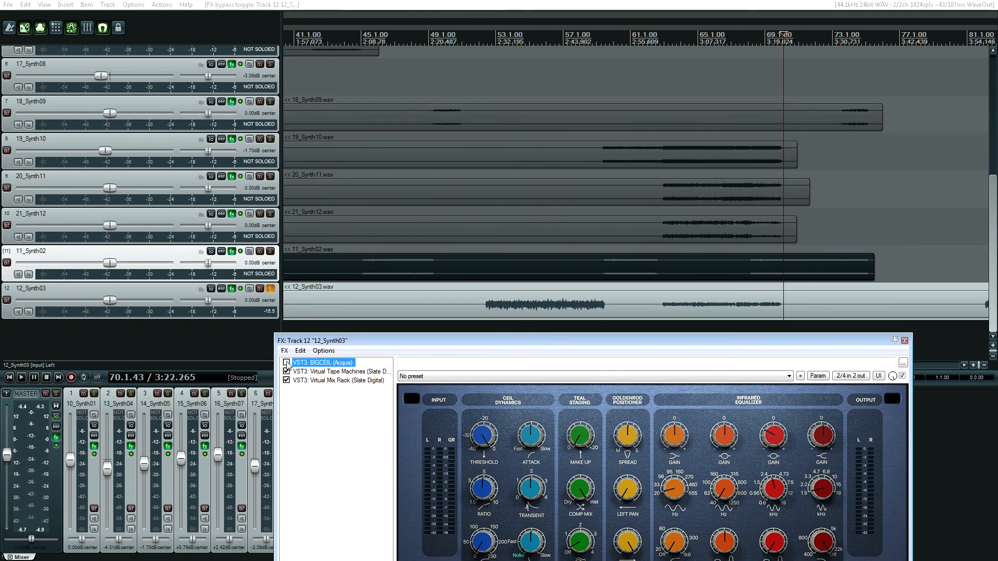
{"action": "left_click", "coordinate": [482, 312]}
{"action": "key", "text": "space"}
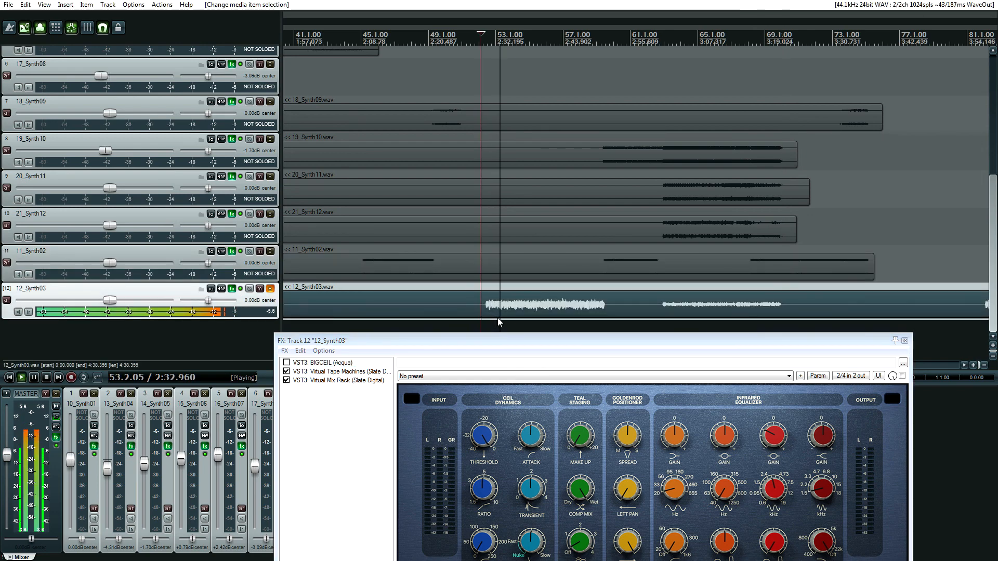
{"action": "key", "text": "space"}
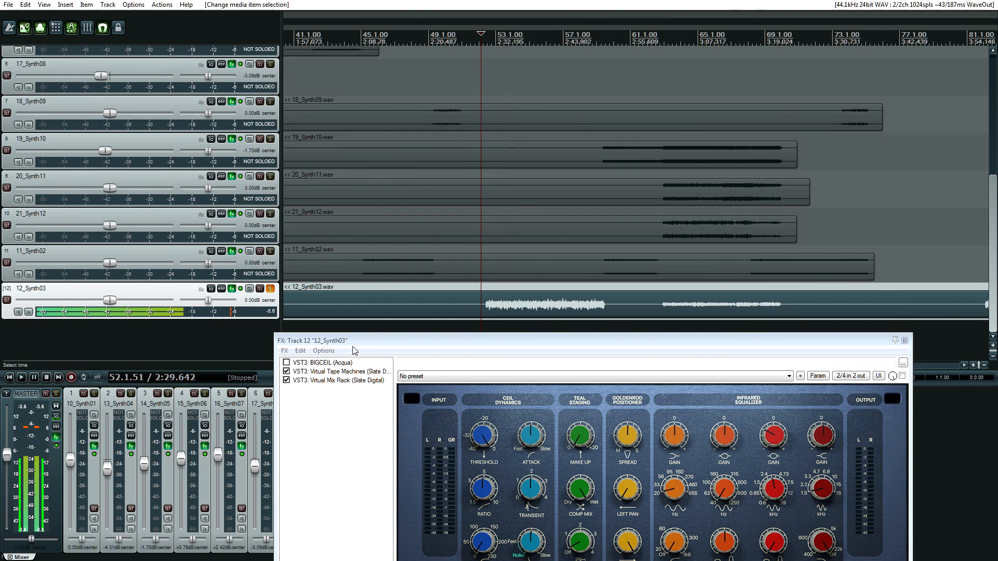
- Re-enable BIGCEIL on 12_Synth03 and replay the passage from 52.1.51
{"action": "left_click", "coordinate": [290, 363]}
{"action": "key", "text": "space"}
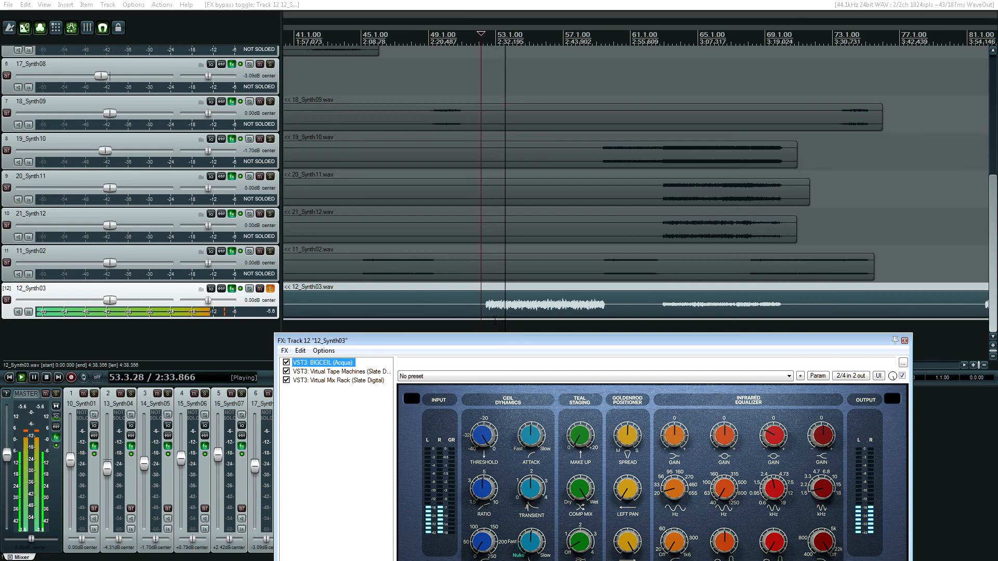
{"action": "key", "text": "space"}
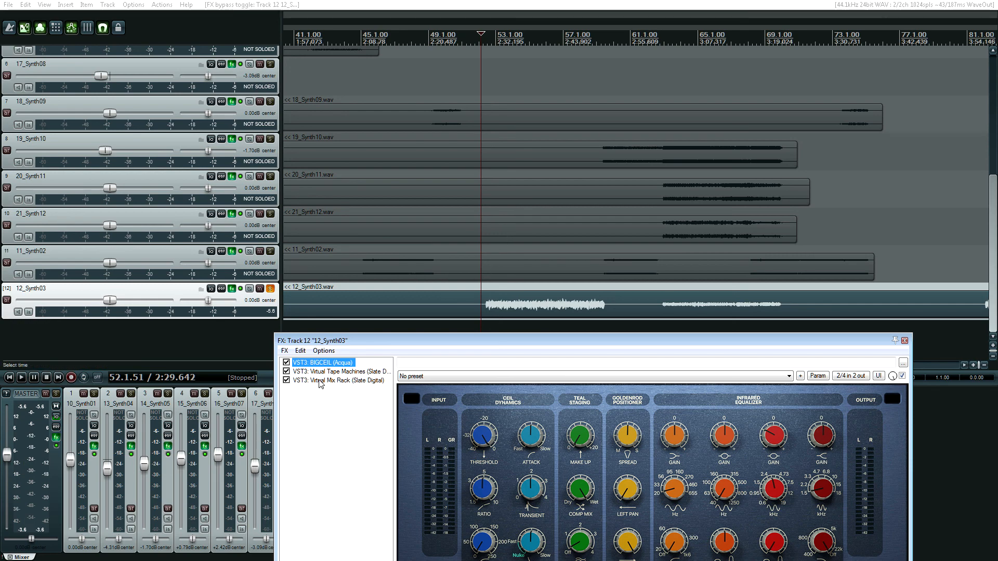
- Inspect SPAN and Youlean Loudness Meter 2 in the master track's effect chain, and close the chain
{"action": "left_click", "coordinate": [56, 437]}
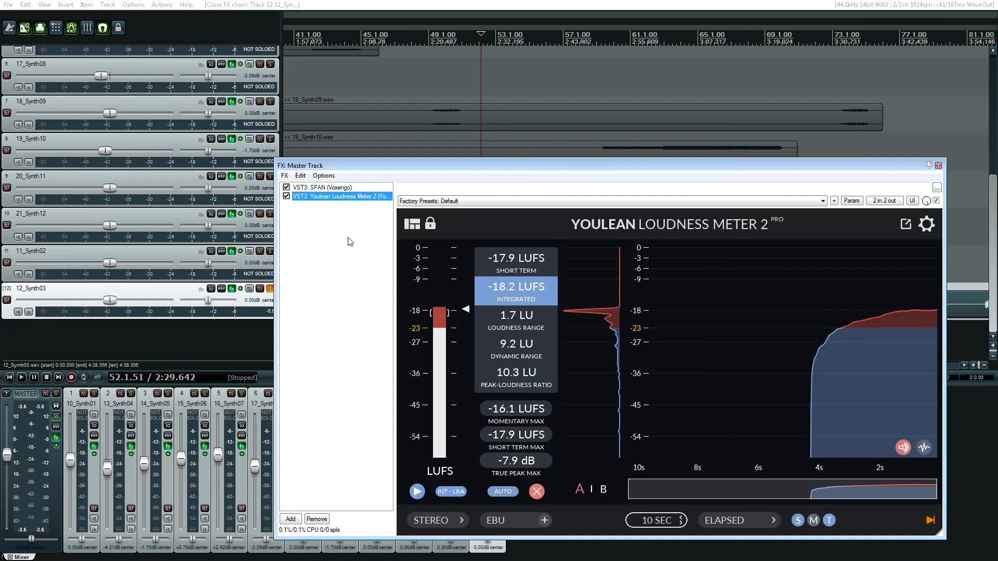
{"action": "left_click", "coordinate": [322, 188]}
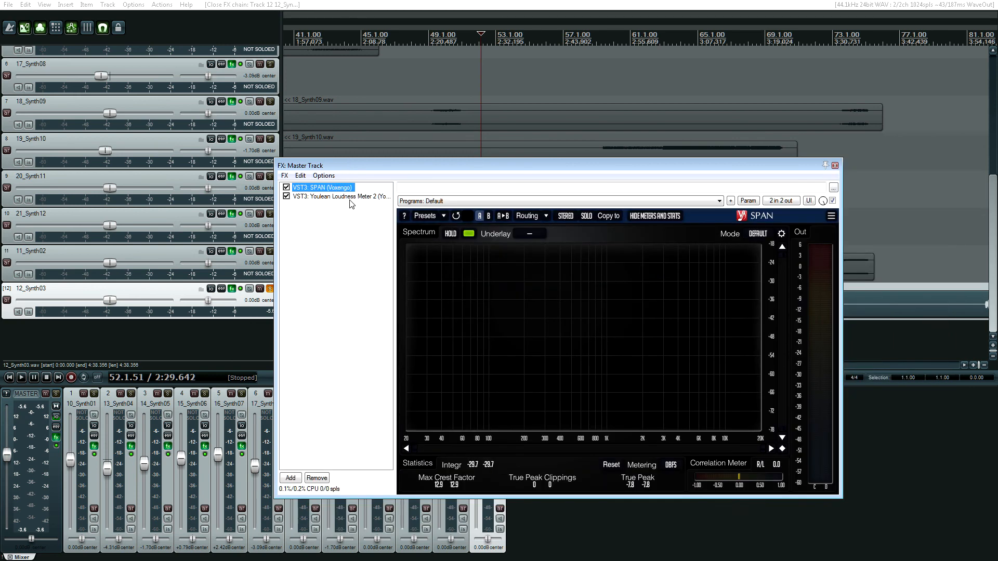
{"action": "left_click", "coordinate": [350, 202]}
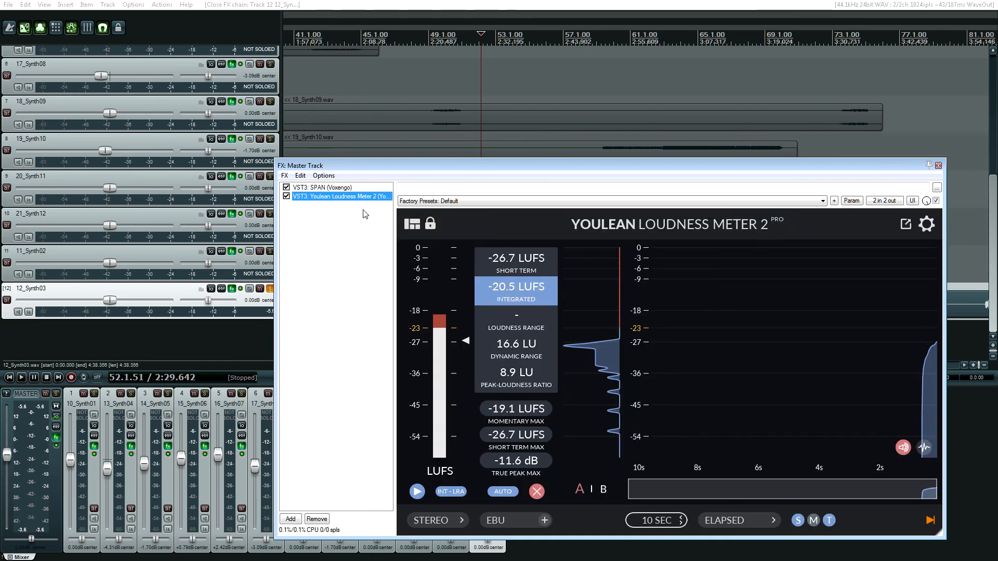
{"action": "left_click", "coordinate": [333, 188]}
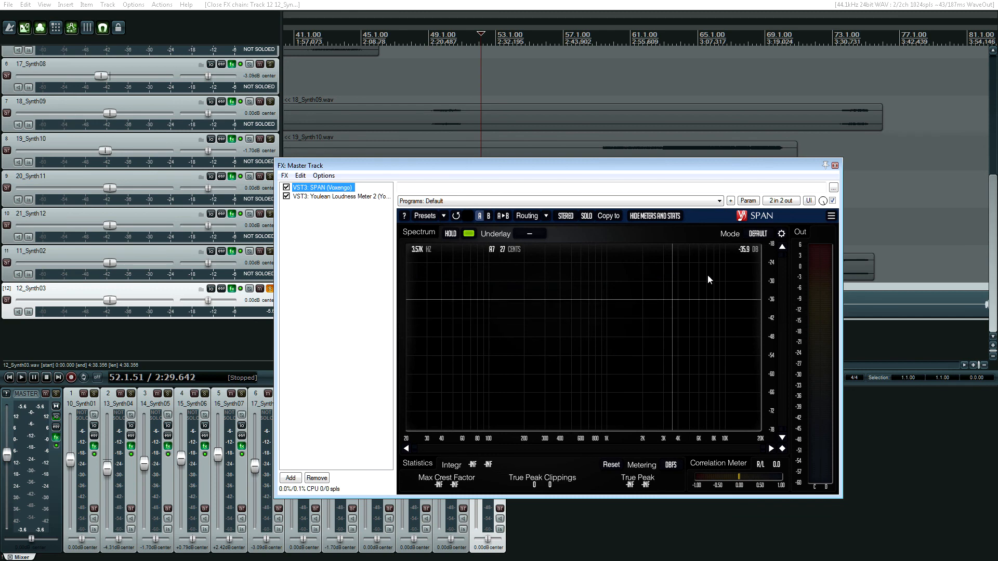
{"action": "left_click", "coordinate": [835, 165]}
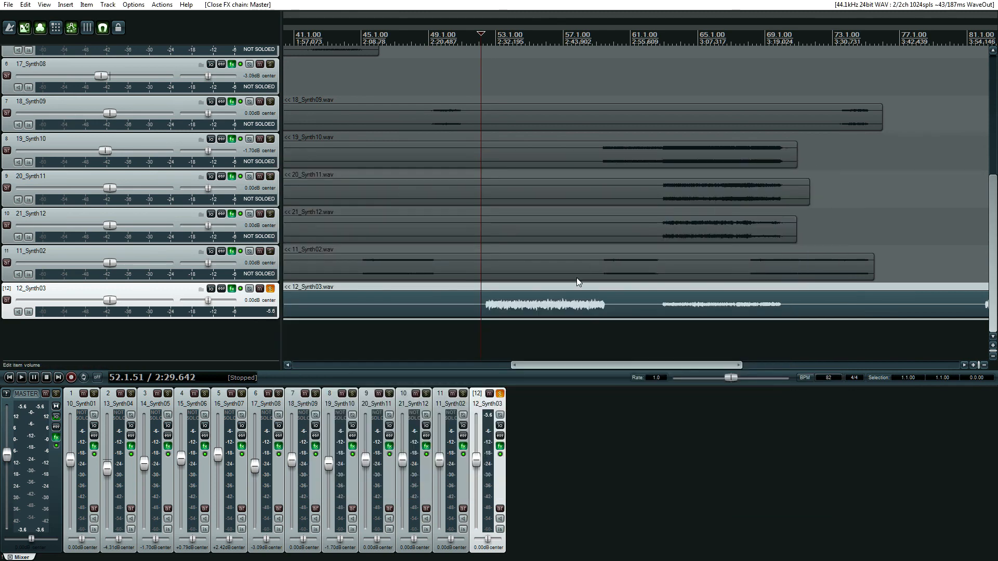
- Place the playback position at 54.4.63 on the soloed 12_Synth03 track
{"action": "left_click", "coordinate": [529, 333]}
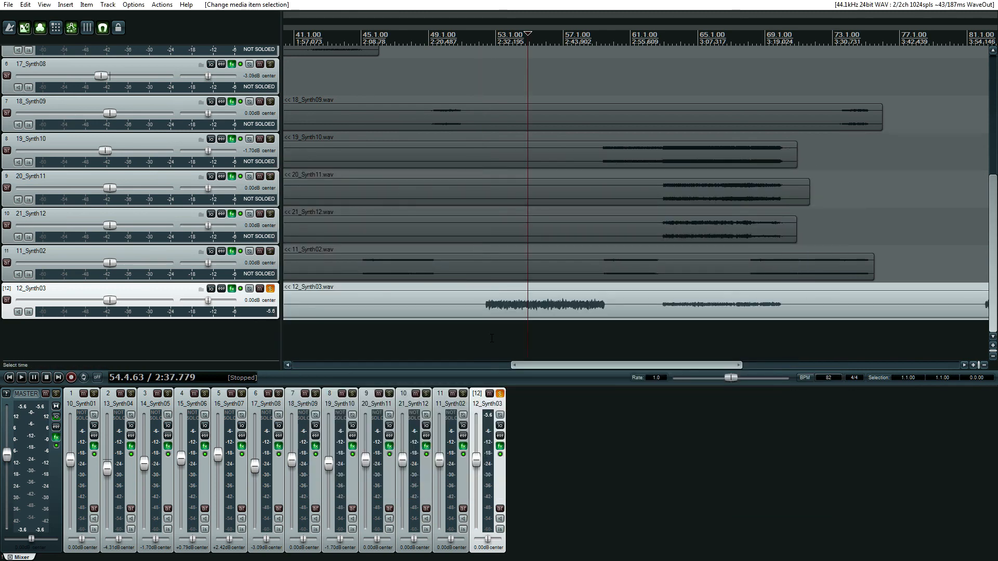